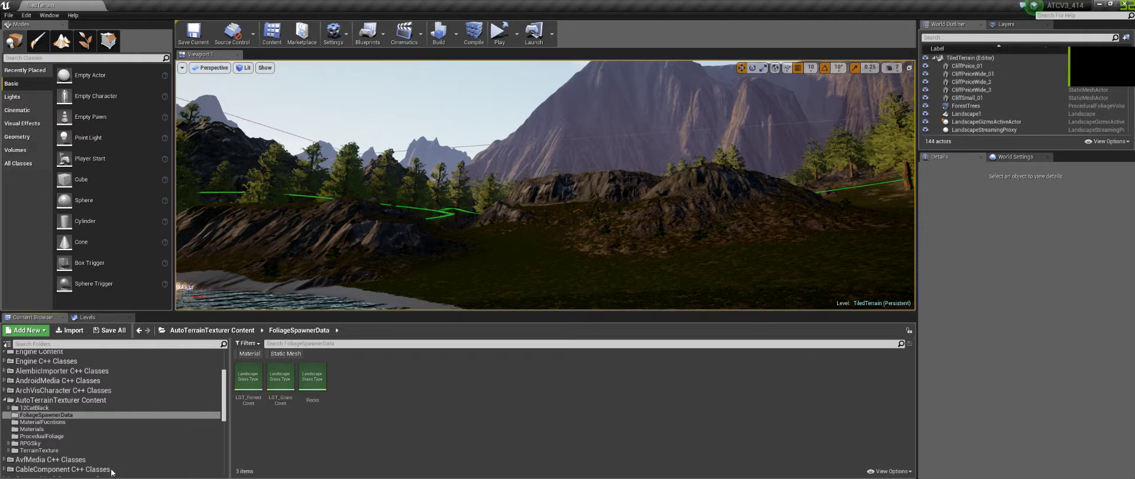
Open the RPG_Terrain_Master material from the AutoTerrainTexturer Content Materials folder
left_click(43, 422)
left_click(46, 437)
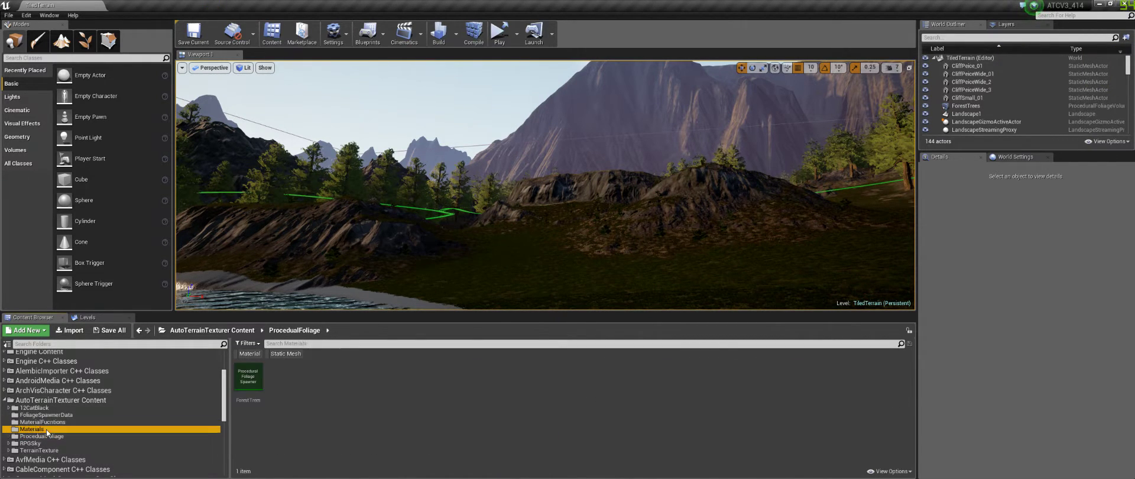
left_click(33, 430)
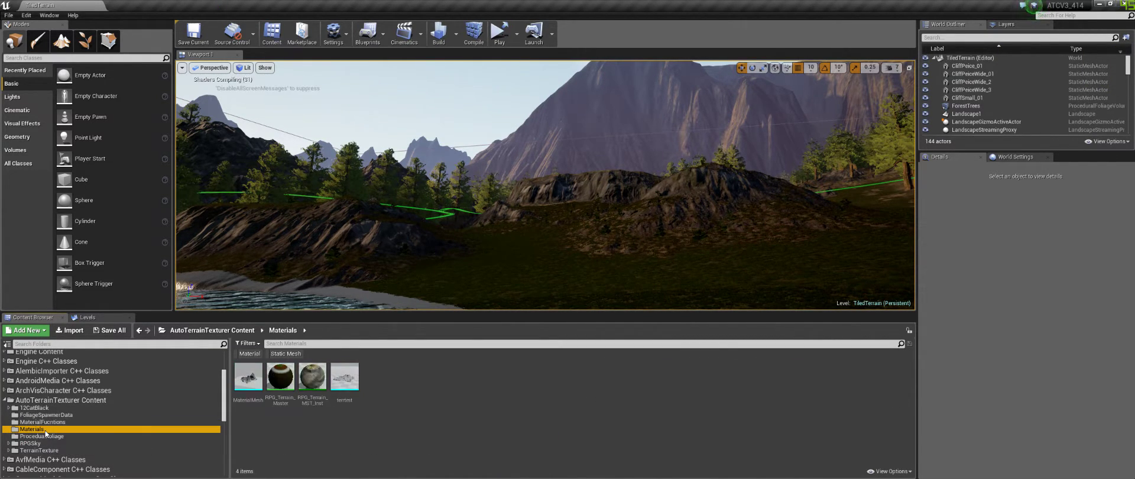
double_click(281, 380)
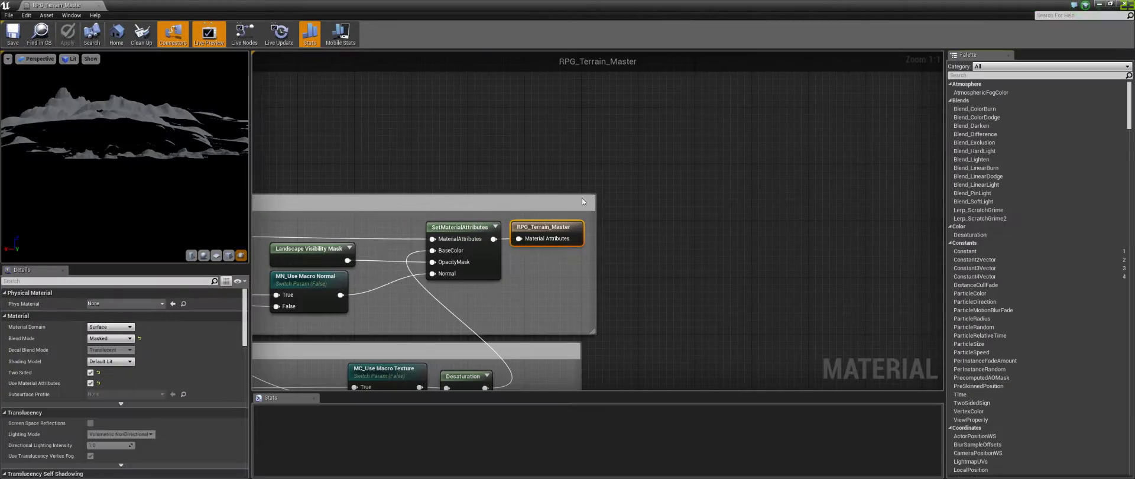
Survey the master material graph from the final output back to the painted mask and Dynamic Beach groups
right_click_drag(534, 182, 841, 123)
scroll(733, 160, "down", 6)
right_click_drag(540, 177, 648, 372)
scroll(487, 247, "up", 1)
scroll(488, 247, "up", 2)
right_click_drag(509, 307, 684, 150)
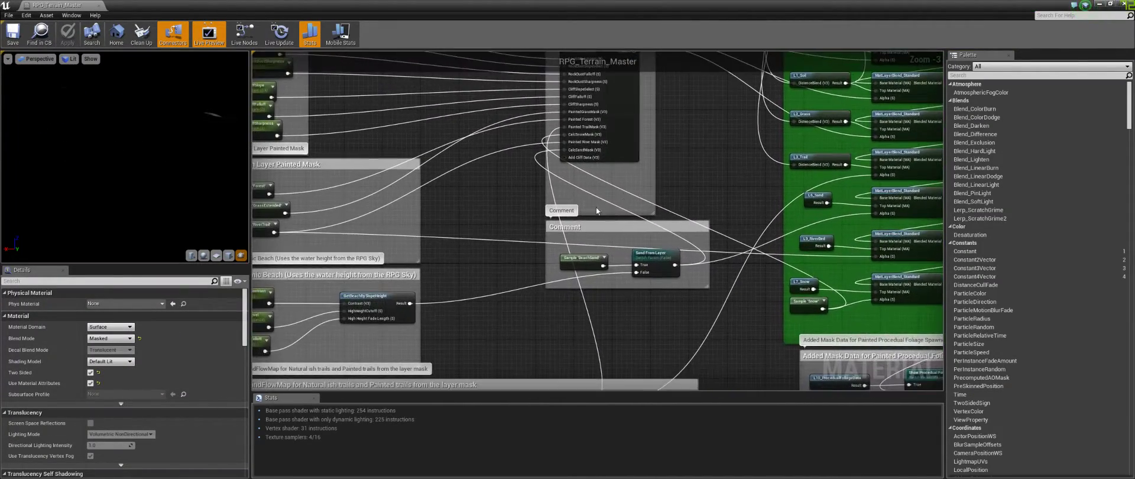
right_click_drag(471, 298, 568, 278)
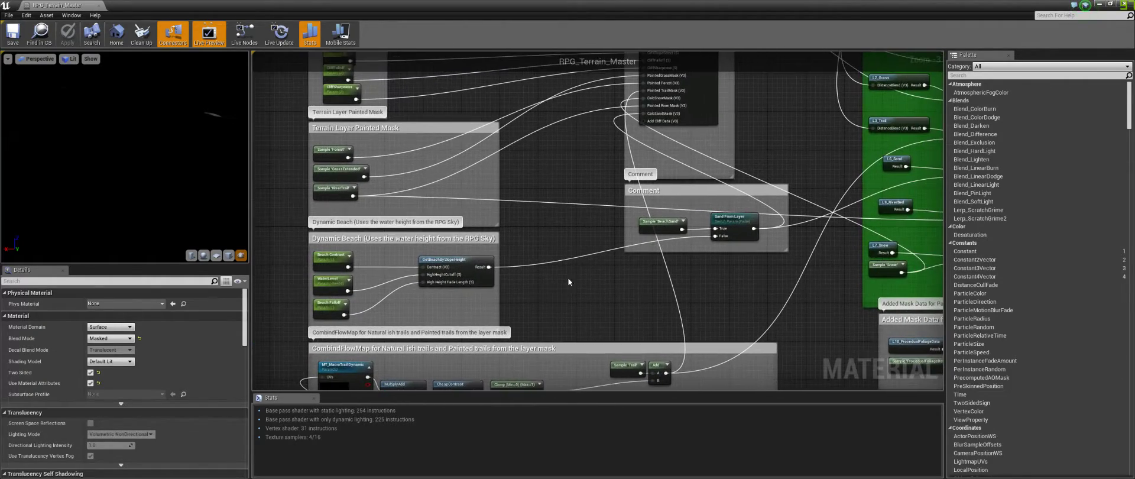
right_click_drag(453, 111, 548, 271)
right_click_drag(714, 357, 524, 198)
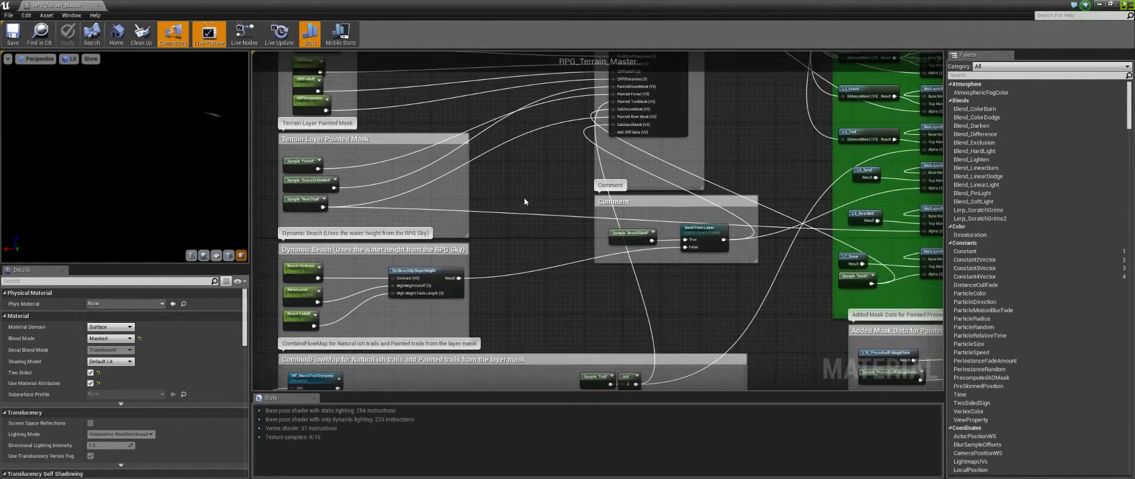
Inspect the GrassExtended and RiverTrail sample nodes in the Terrain Layer Painted Mask group
left_click(301, 184)
right_click_drag(302, 199, 395, 209)
left_click(393, 211)
left_click(388, 196)
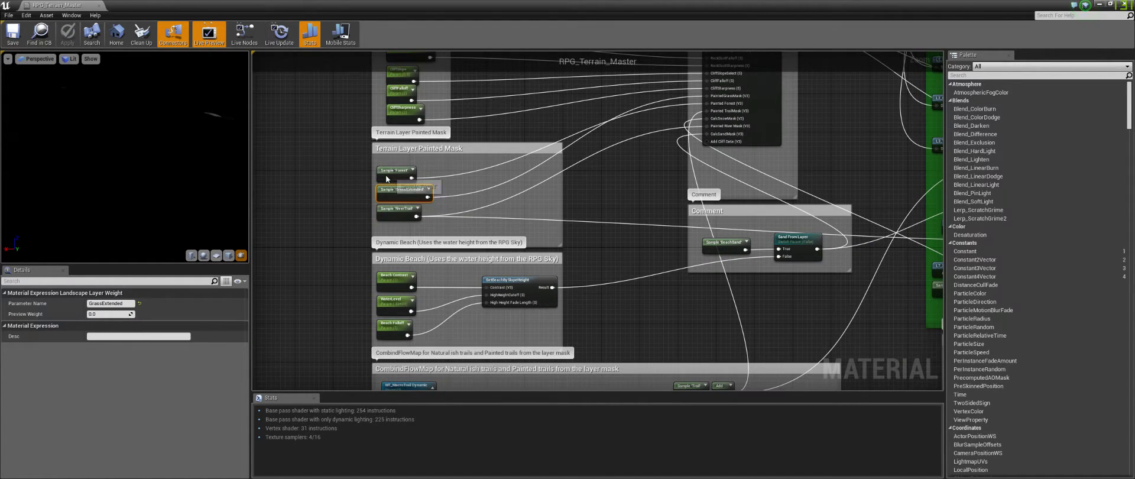
left_click(382, 210)
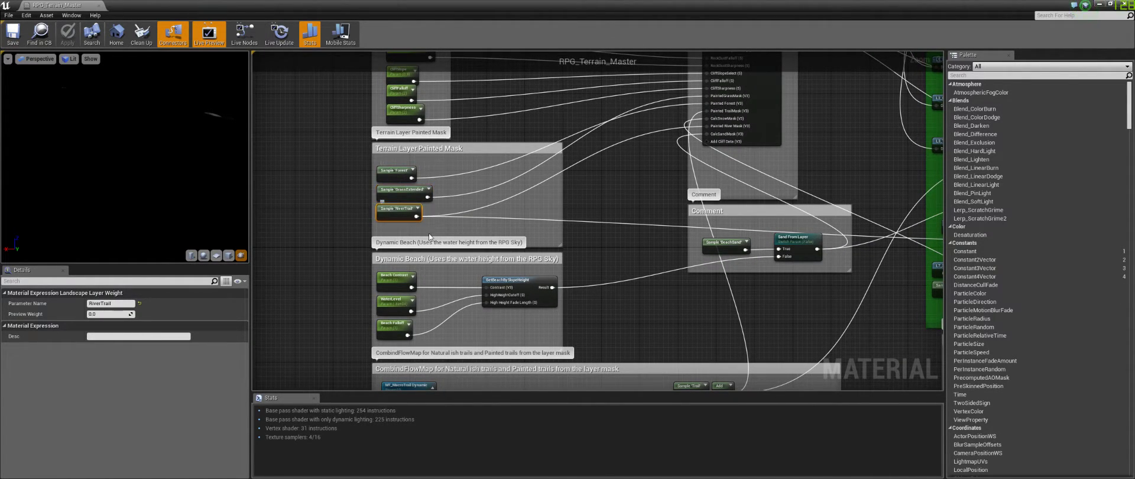
left_click(427, 232)
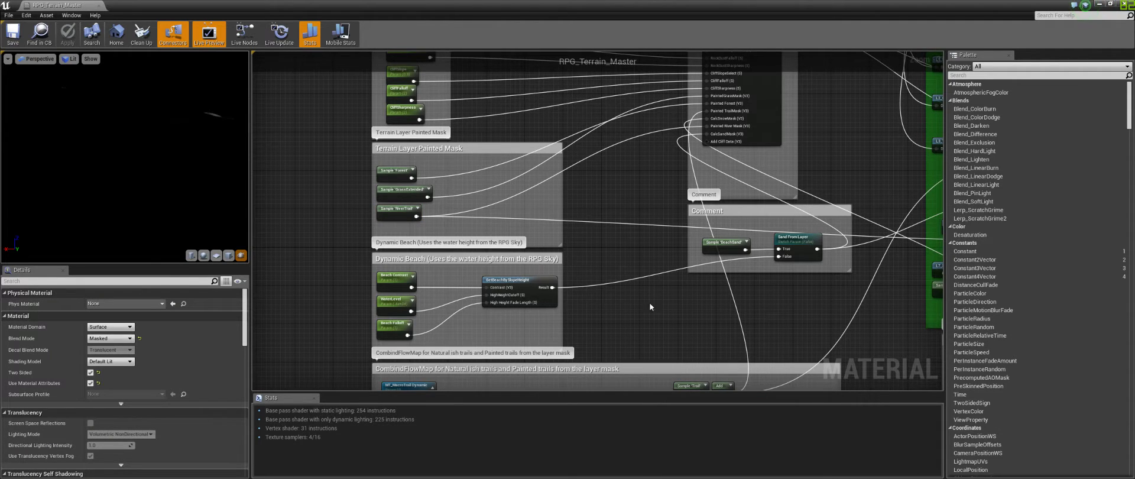
Inspect the MT_MacroTrail Dynamic texture and Trail Power parameter in the CombindFlowMap trails group
right_click_drag(631, 307, 640, 213)
right_click_drag(511, 294, 544, 192)
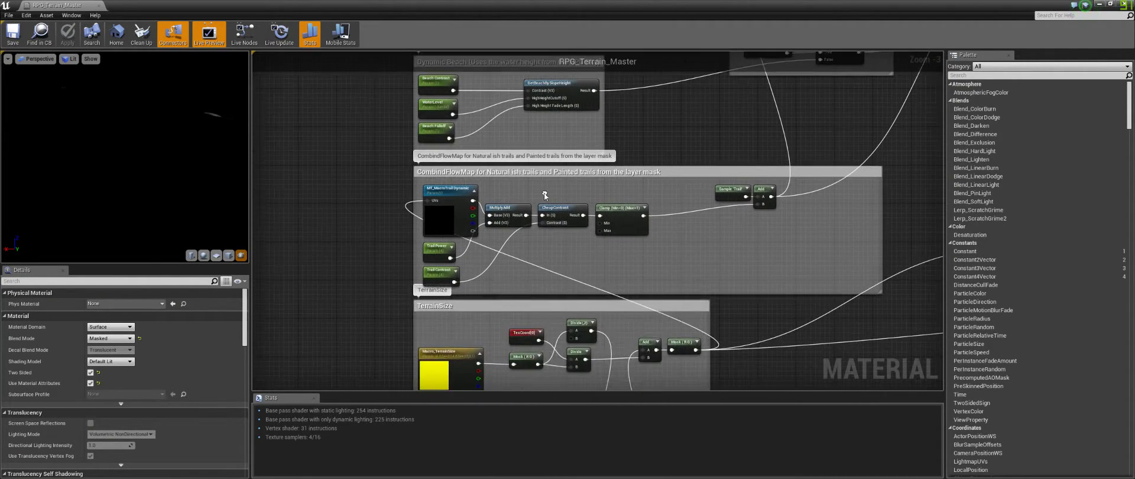
left_click(442, 218)
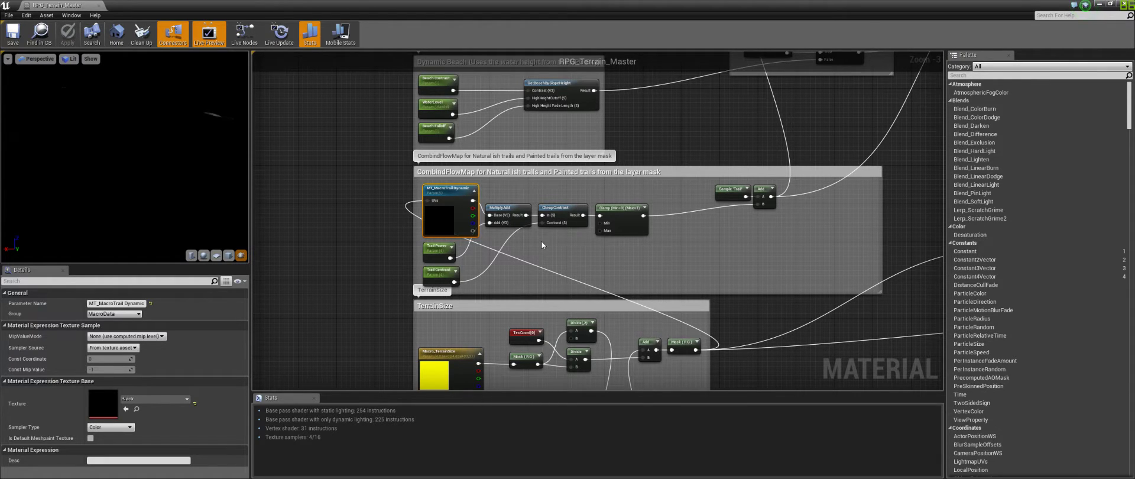
left_click(431, 276)
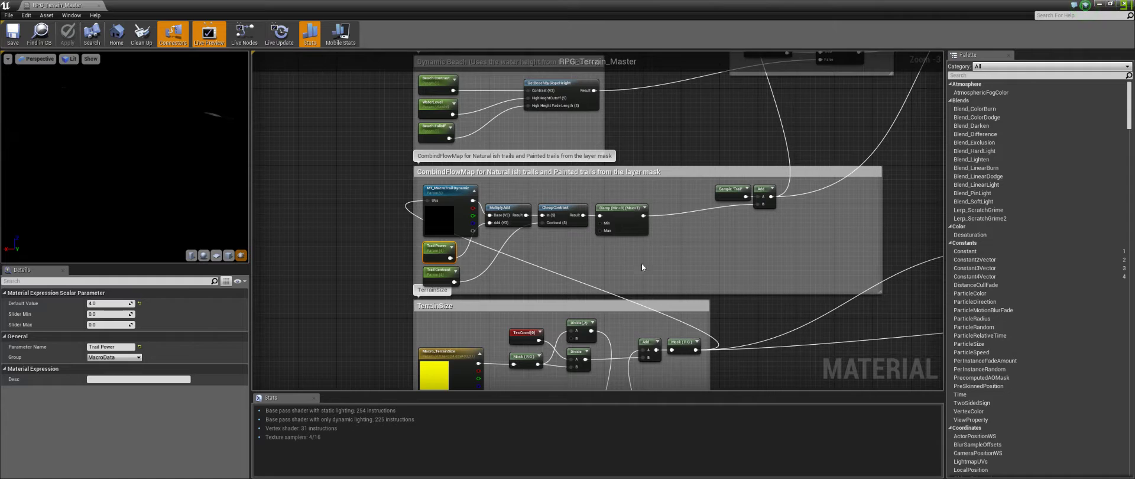
left_click(661, 261)
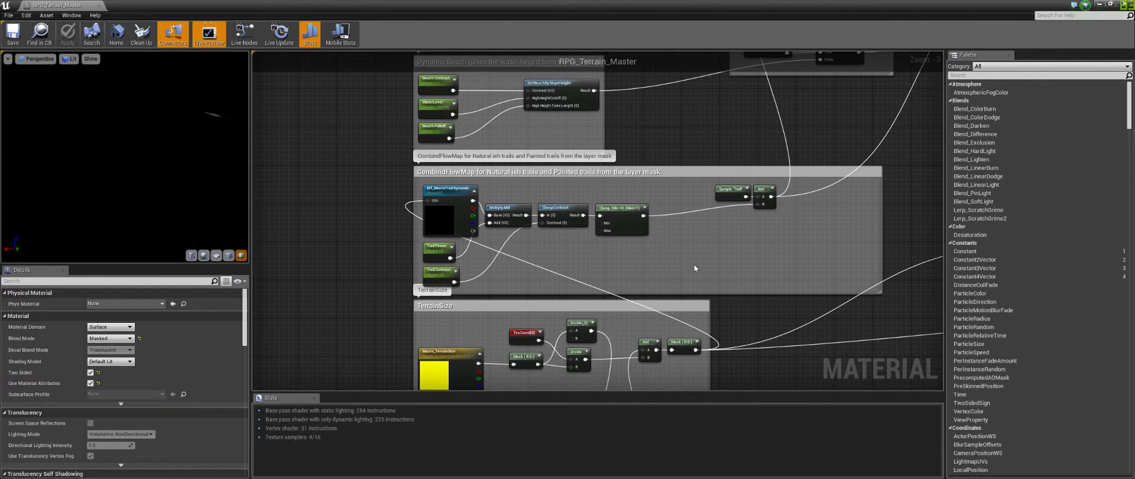
Inspect the default value of the Macro_TerrainSize vector parameter in the TerrainSize group
right_click_drag(694, 263, 666, 175)
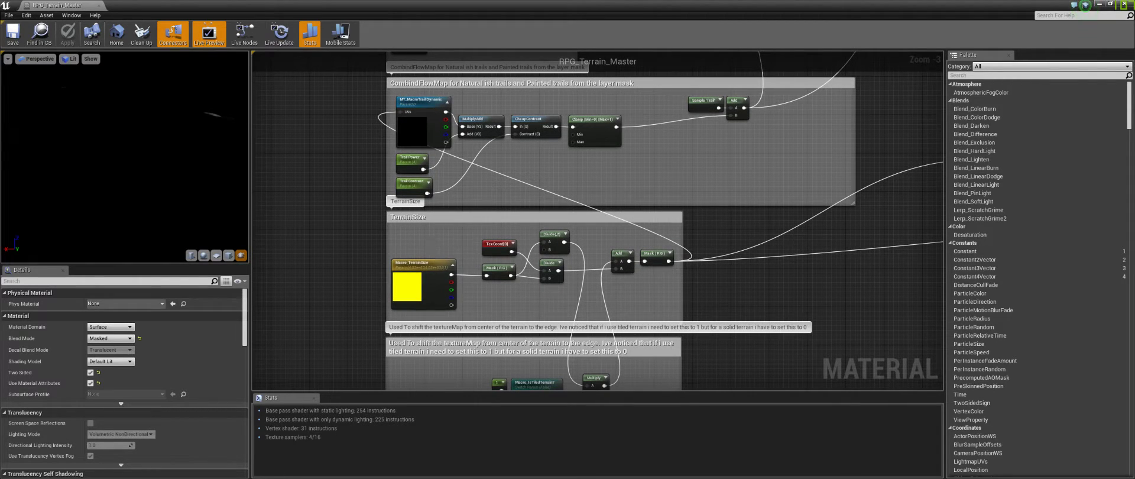
right_click_drag(413, 234, 347, 214)
scroll(343, 207, "up", 2)
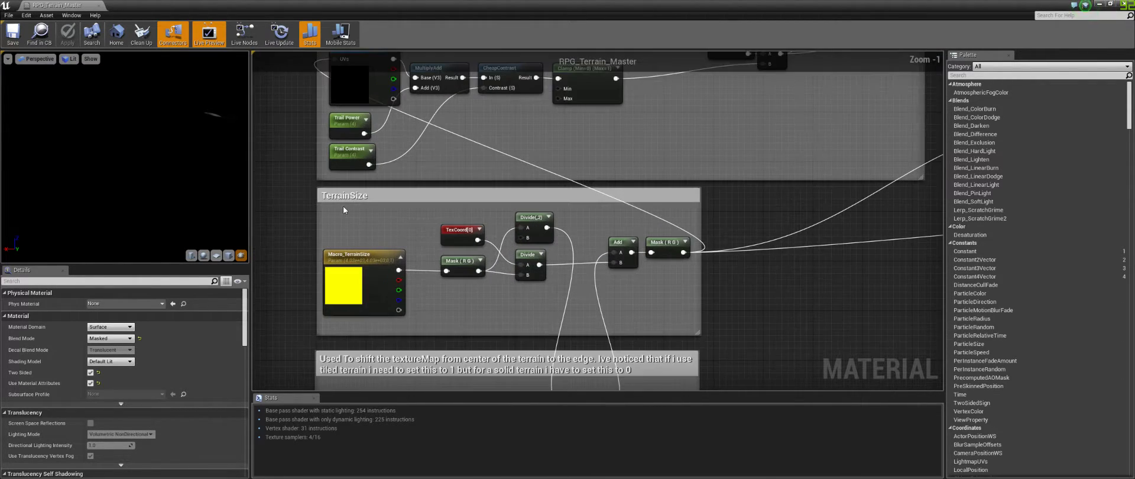
left_click(349, 273)
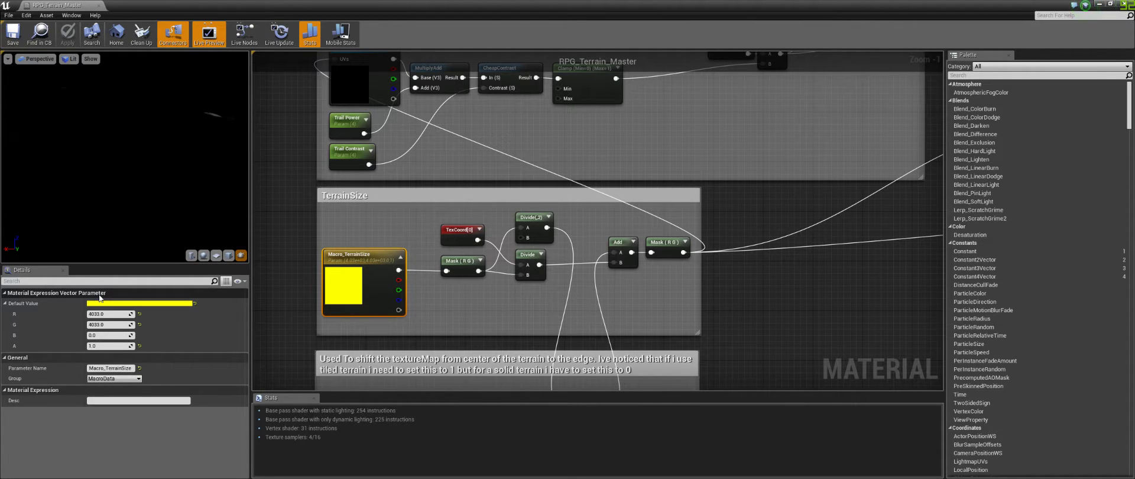
Examine the texture map shifting group with the Macro_IsTiledTerrain switch, selecting all its nodes and then clearing the selection
right_click_drag(505, 360, 472, 222)
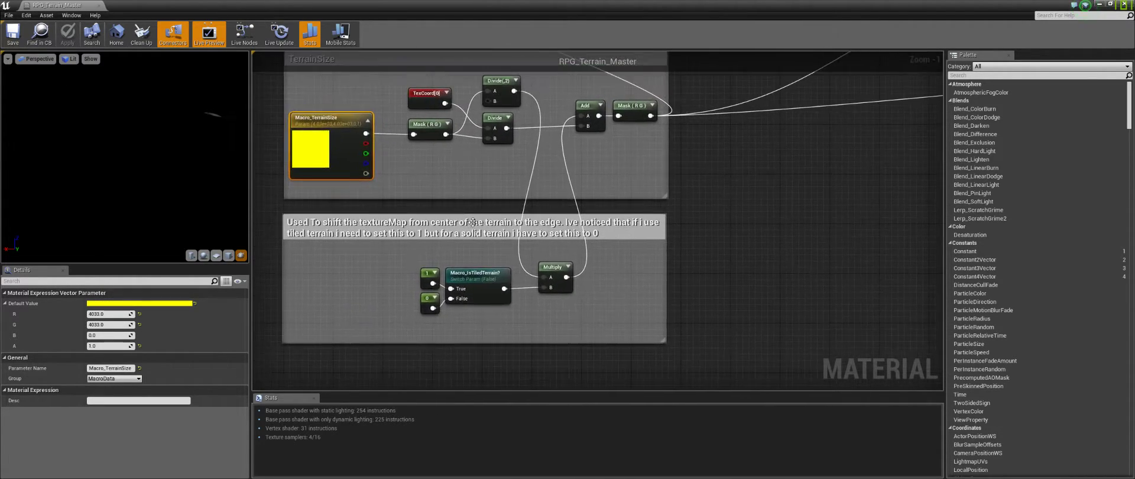
left_click(473, 222)
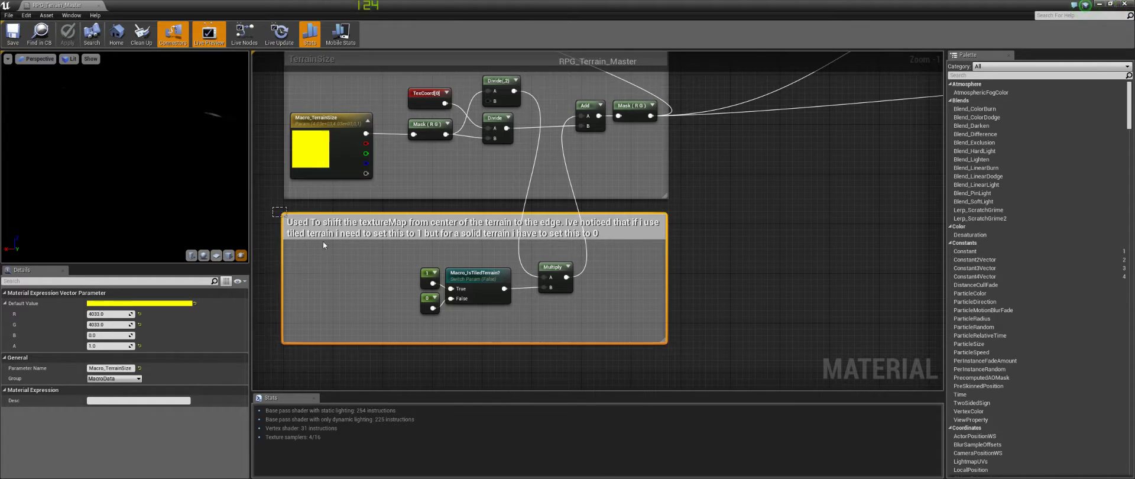
left_click(707, 368)
left_click_drag(707, 368, 272, 207)
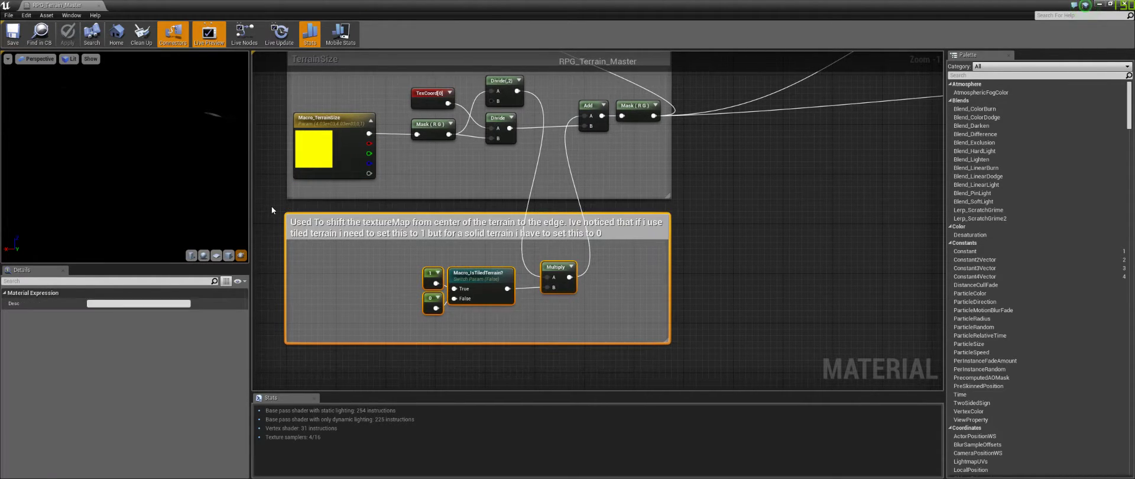
left_click(271, 206)
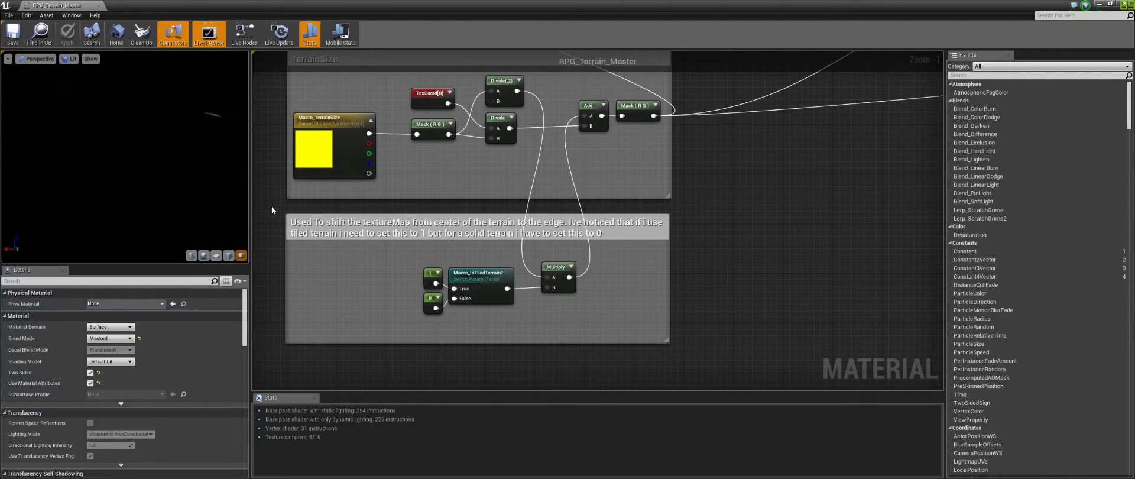
Nudge the "Added Mask Data for Painted Procedual Foliage Spawner" comment group slightly left and inspect its ProcedualFoliageData material function node
right_click_drag(793, 171, 487, 390)
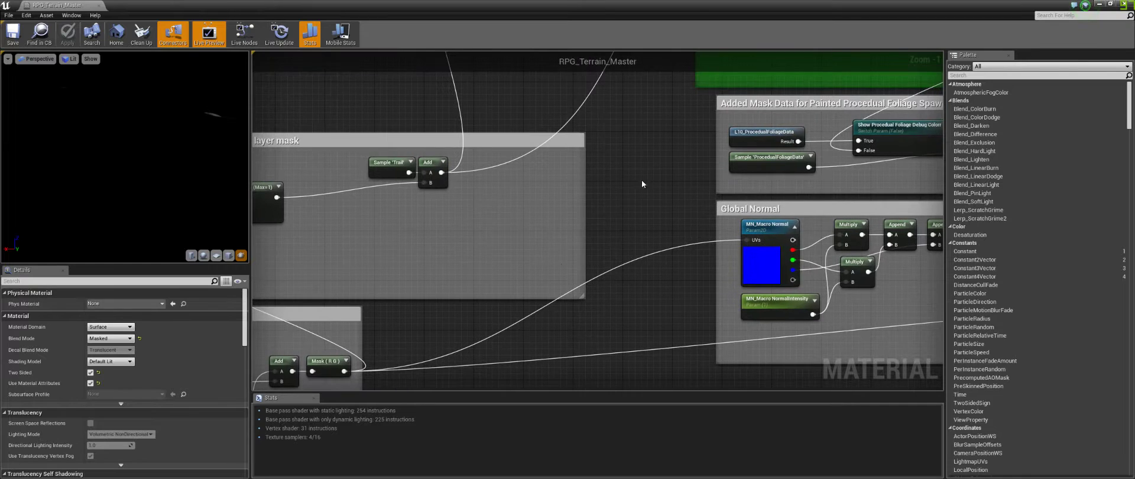
right_click_drag(644, 177, 293, 272)
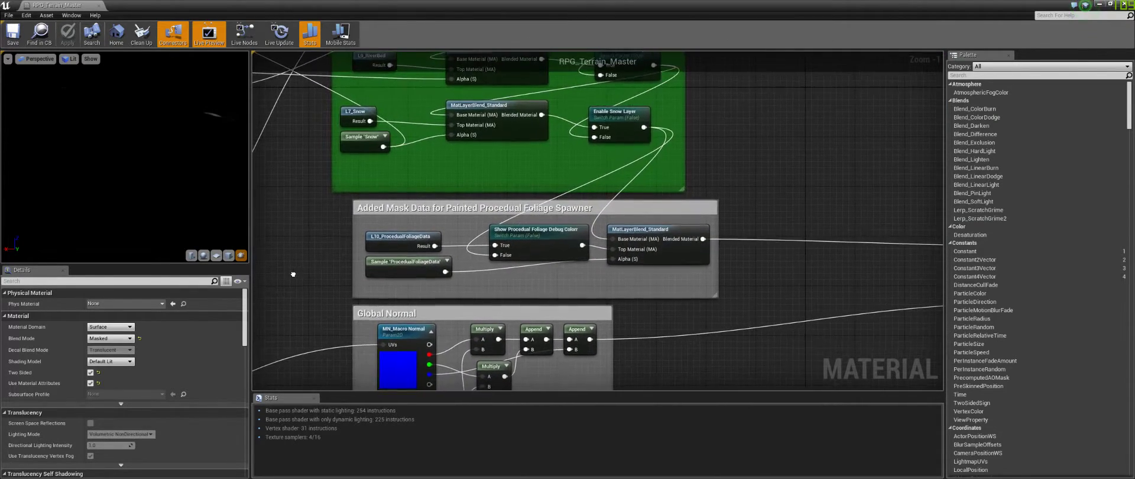
left_click_drag(374, 204, 355, 203)
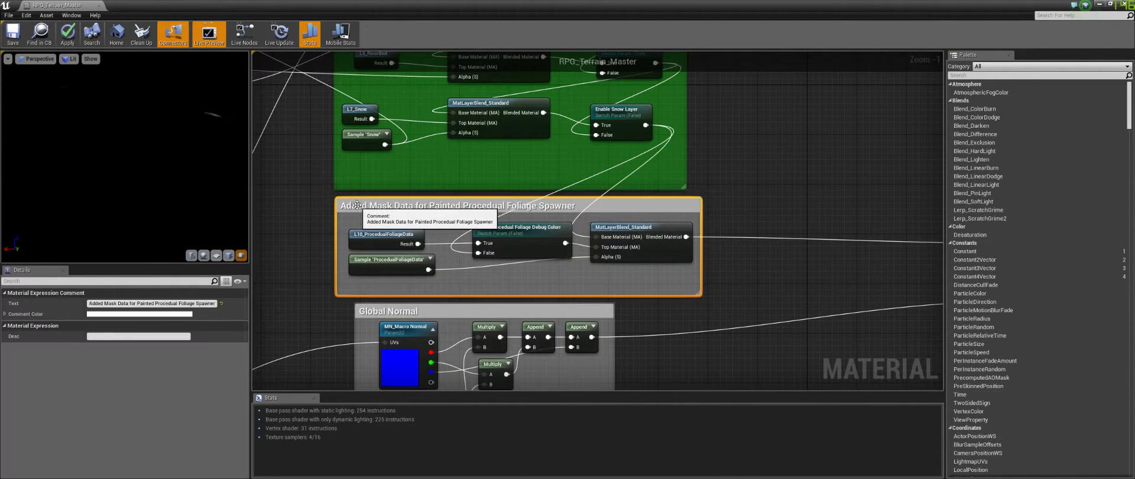
left_click(312, 212)
right_click_drag(312, 214, 274, 214)
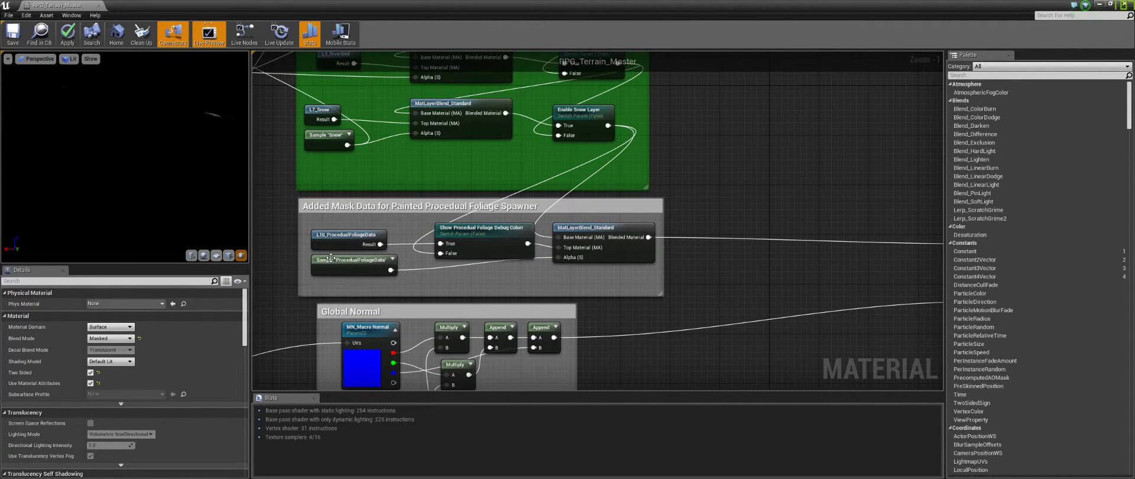
left_click(349, 240)
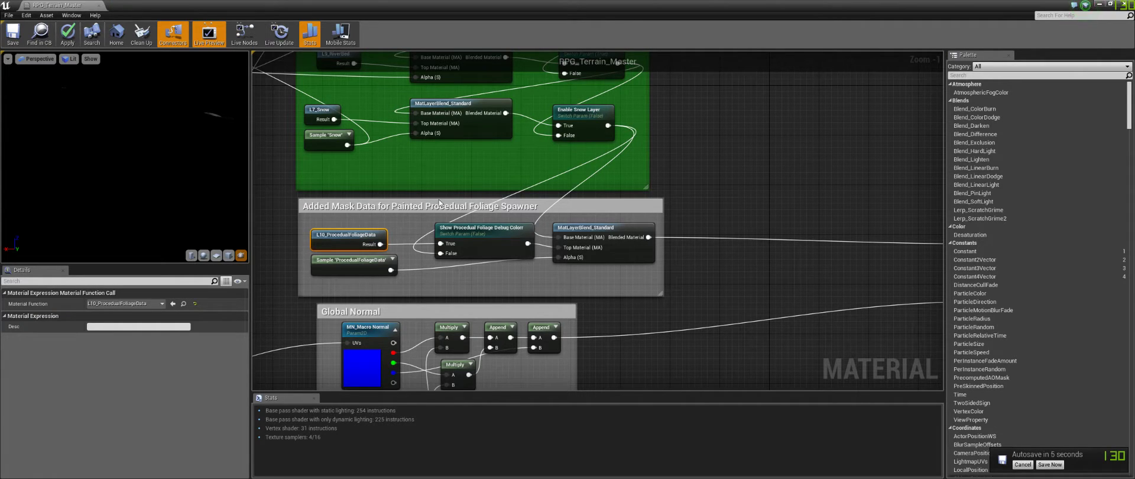
left_click(663, 347)
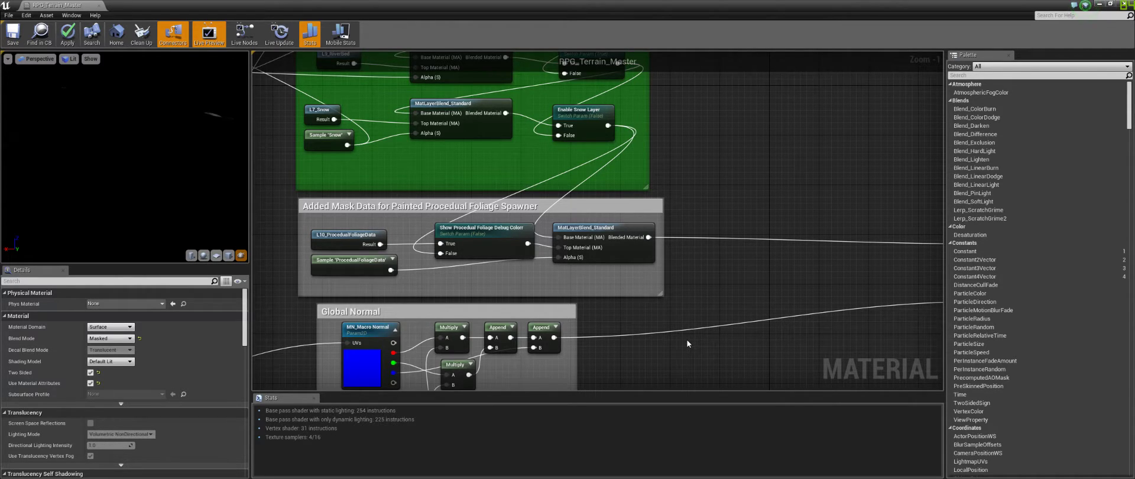
Examine the green terrain layers group, from the snow layer up to the cliff layer, with its enable switches
right_click_drag(744, 142, 810, 346)
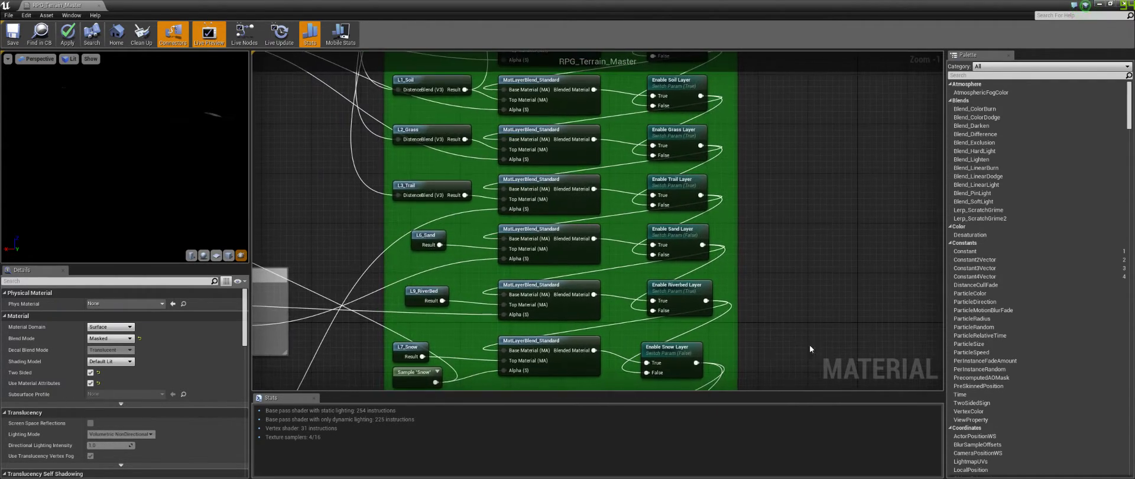
right_click_drag(364, 243, 365, 415)
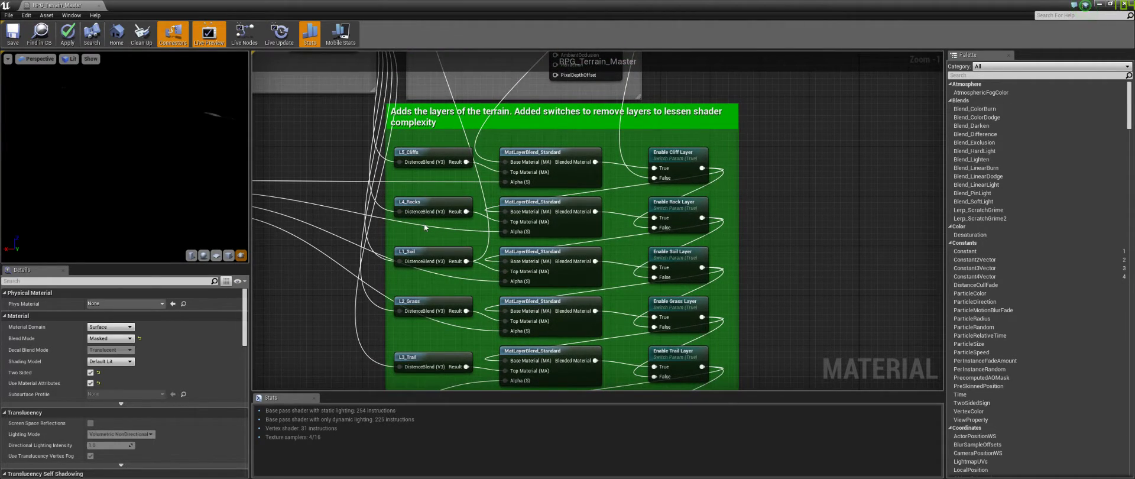
right_click_drag(332, 285, 327, 193)
scroll(367, 189, "down", 1)
scroll(367, 190, "down", 1)
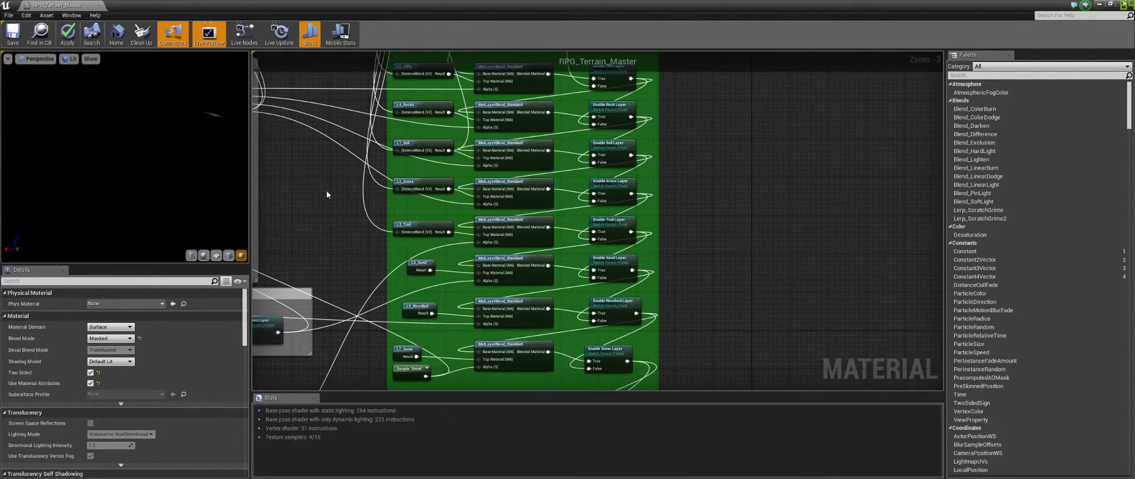
right_click_drag(349, 147, 336, 196)
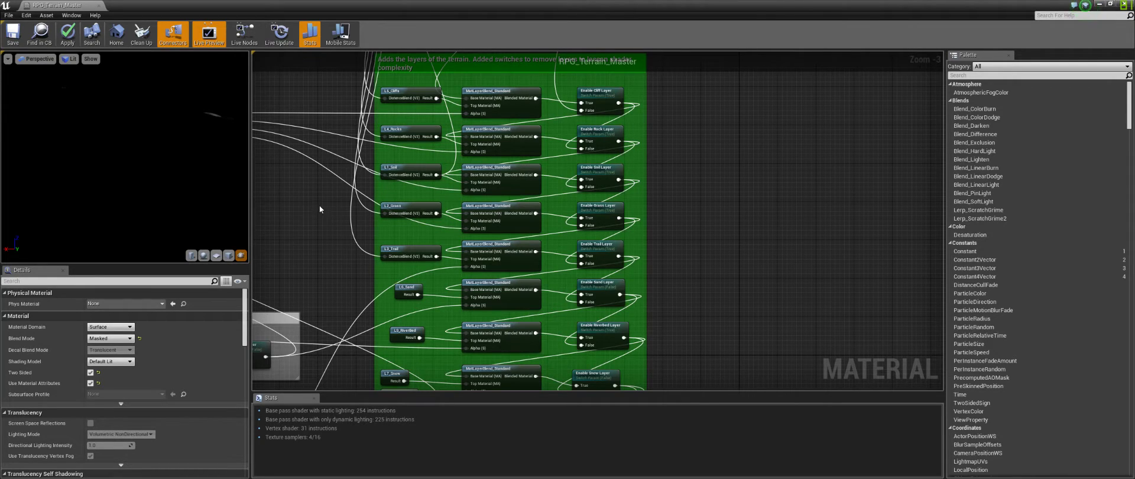
Examine the camera distance fade group with M_DistanceFade and M_DistancePower, selecting all its nodes and then clearing the selection
right_click_drag(320, 207, 720, 250)
right_click_drag(693, 91, 654, 259)
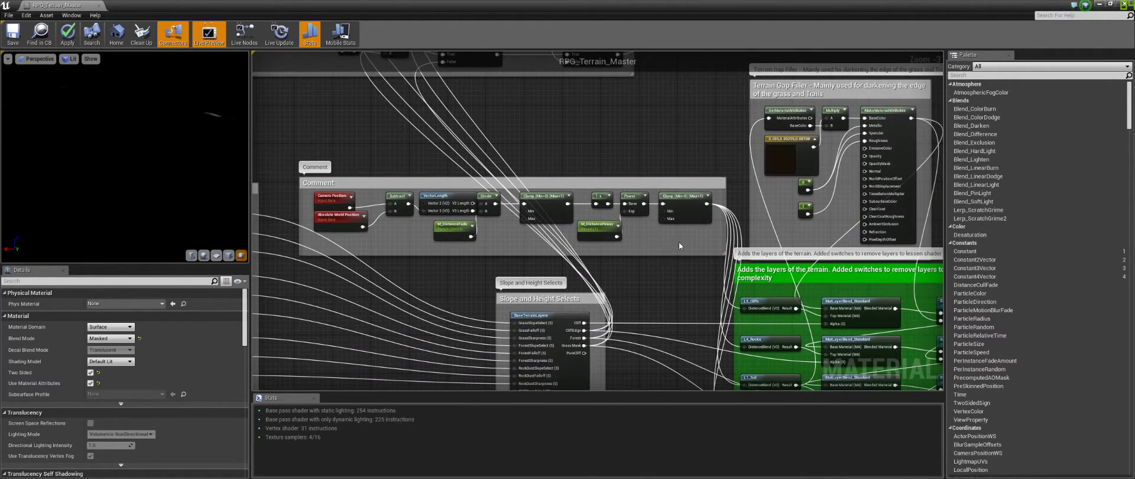
scroll(438, 212, "up", 3)
right_click_drag(737, 252, 747, 214)
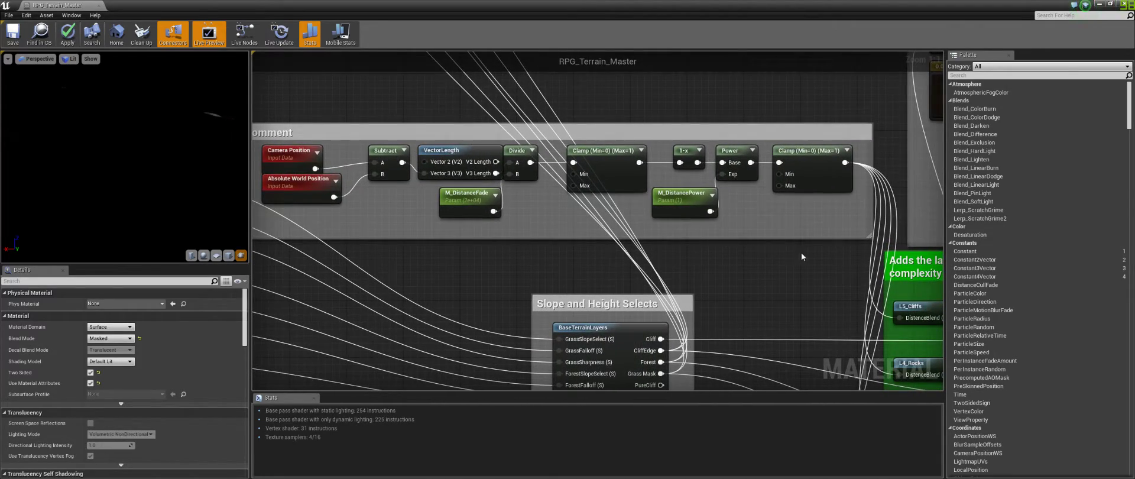
mouse_move(803, 257)
right_mouse_down()
mouse_move(593, 167)
mouse_move(789, 264)
mouse_move(807, 256)
right_mouse_up()
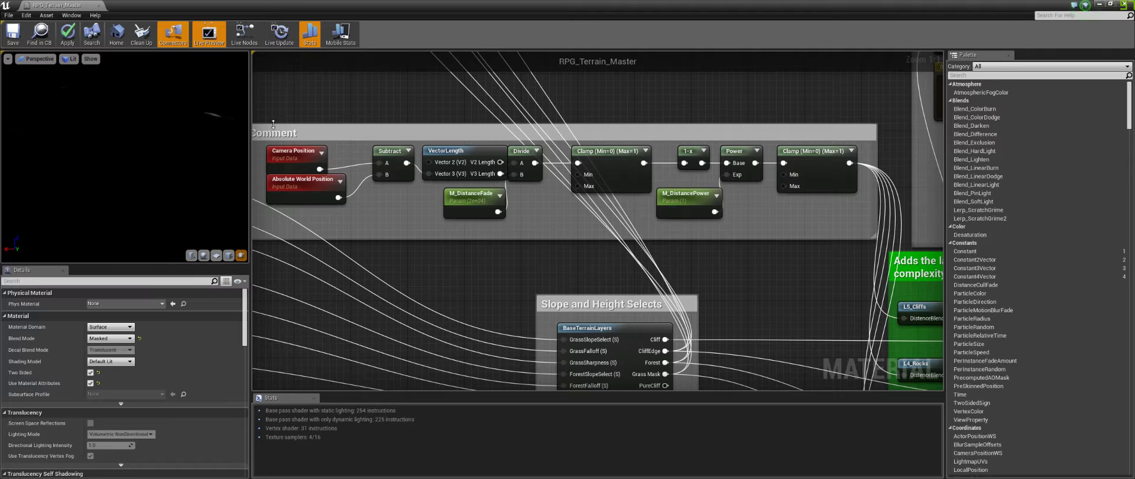
left_click_drag(296, 112, 850, 253)
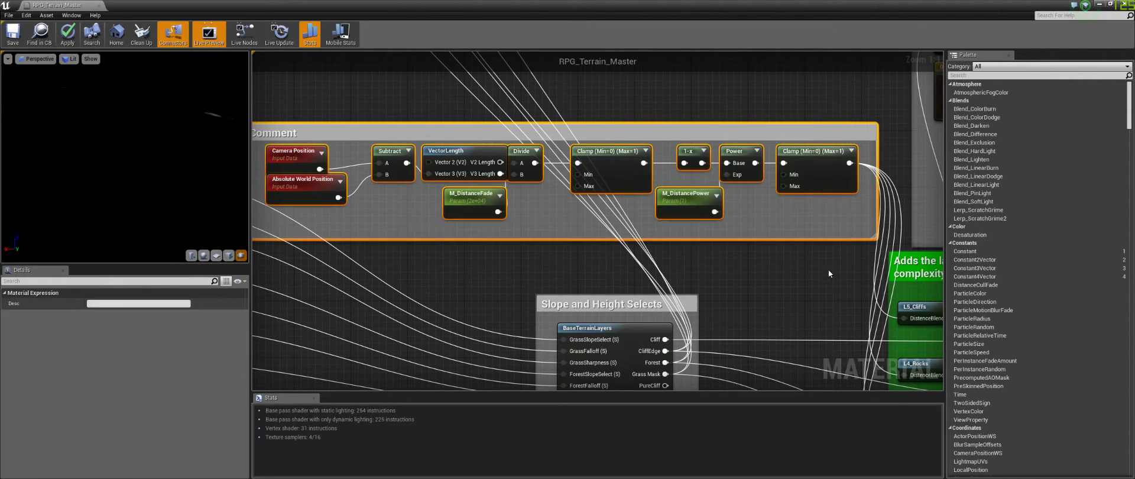
left_click(835, 259)
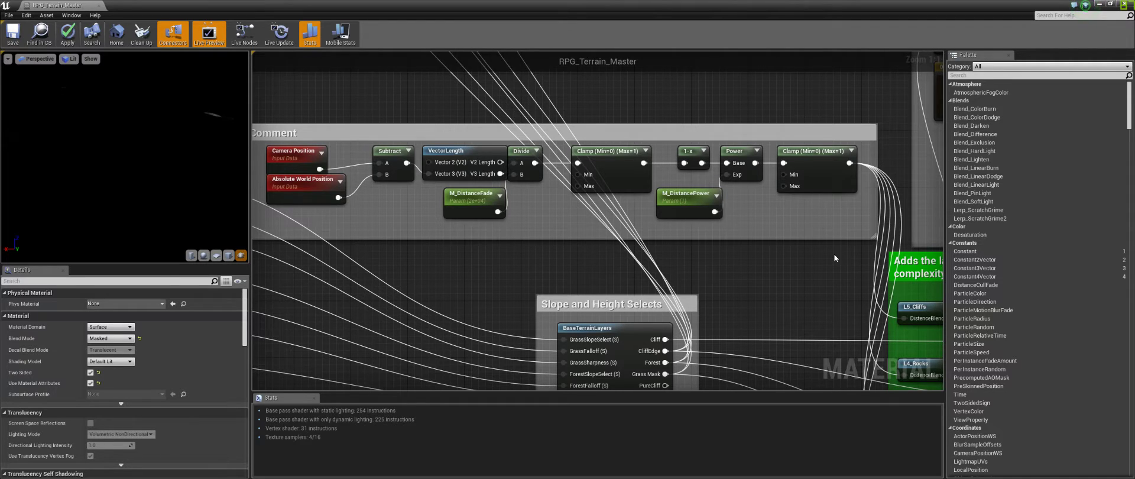
Examine the group limiting grass types on high mountains and inspect the grass types assigned in the Grass output node
right_click_drag(465, 263, 719, 244)
right_click_drag(614, 83, 526, 246)
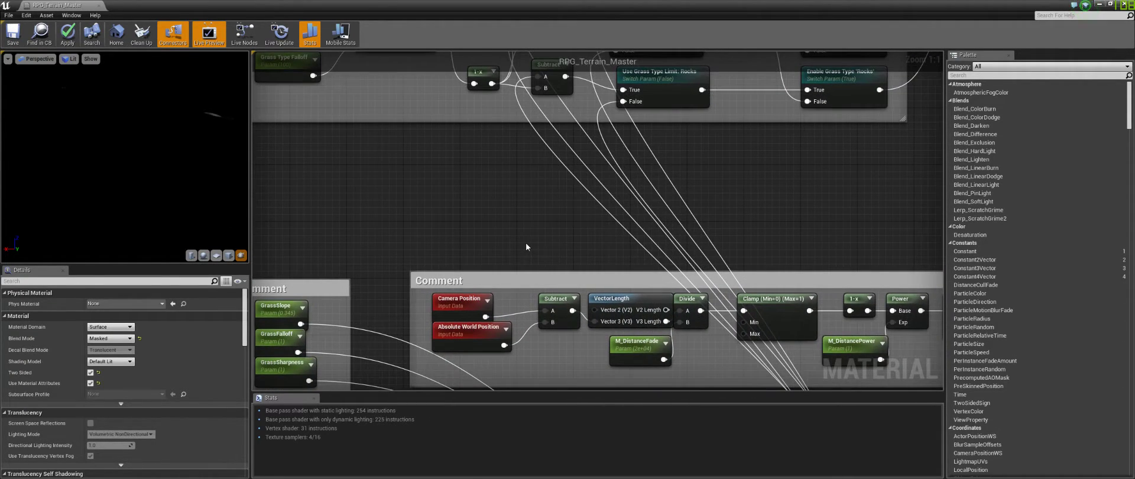
right_click_drag(759, 153, 796, 324)
right_click_drag(672, 309, 719, 333)
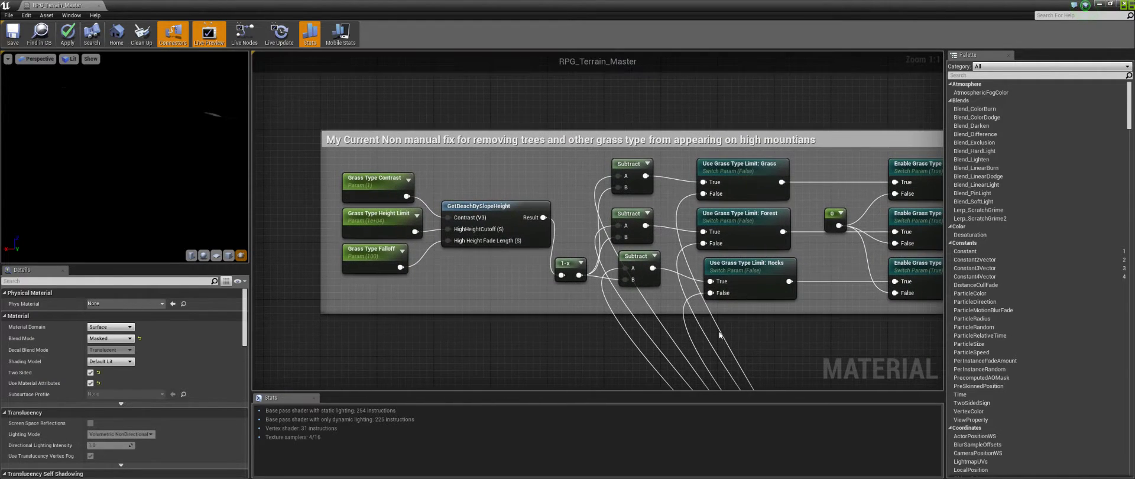
right_click_drag(829, 345, 467, 298)
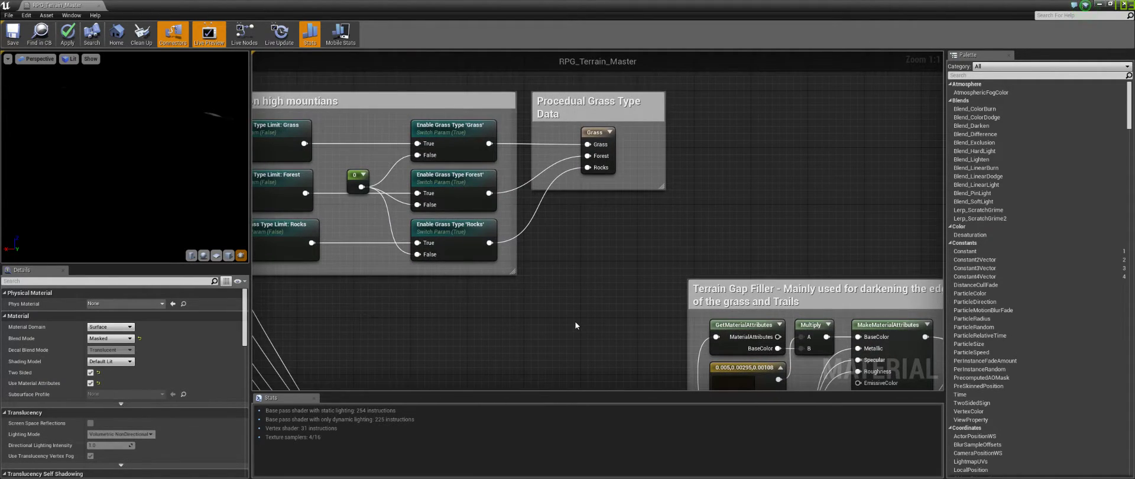
right_click_drag(575, 321, 607, 345)
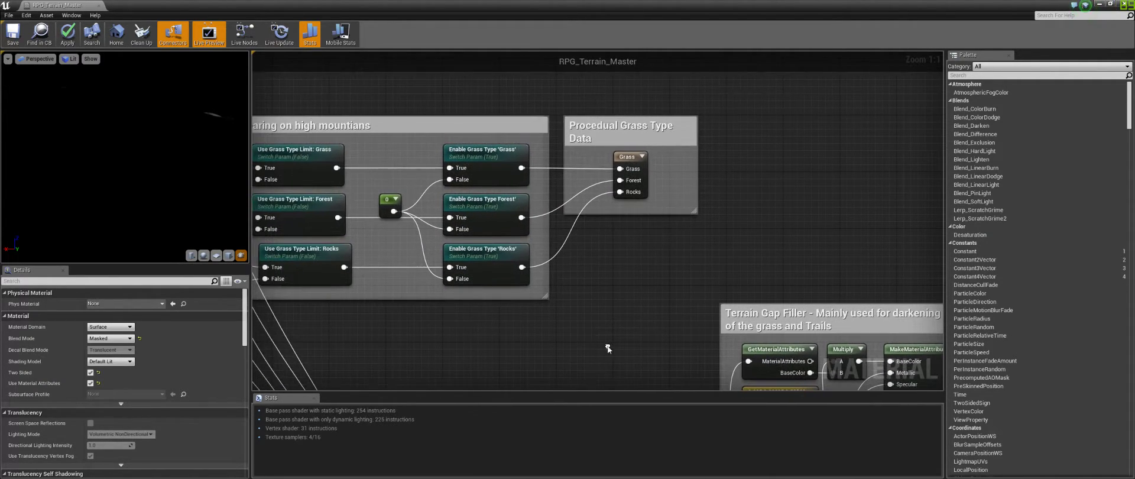
left_click(625, 159)
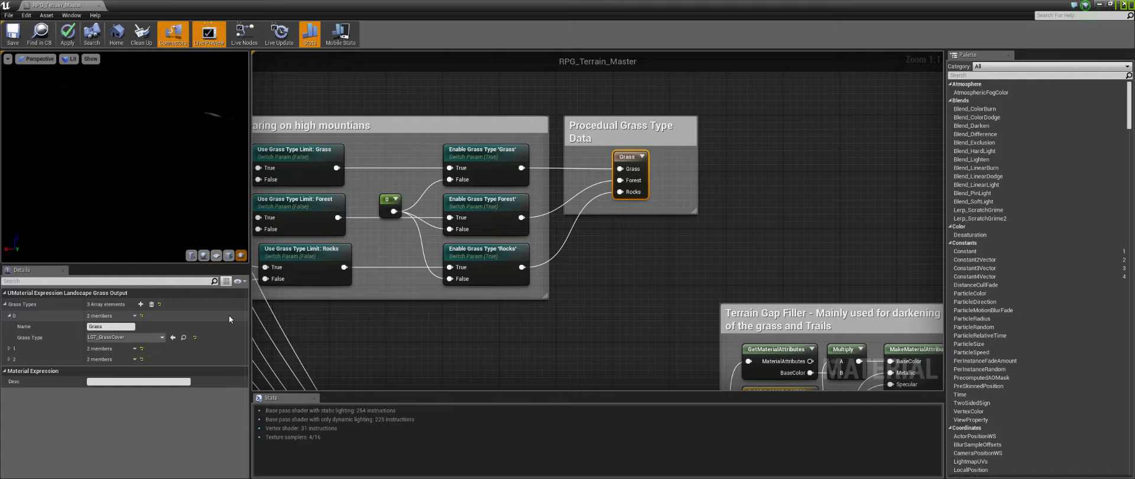
scroll(556, 271, "down", 7)
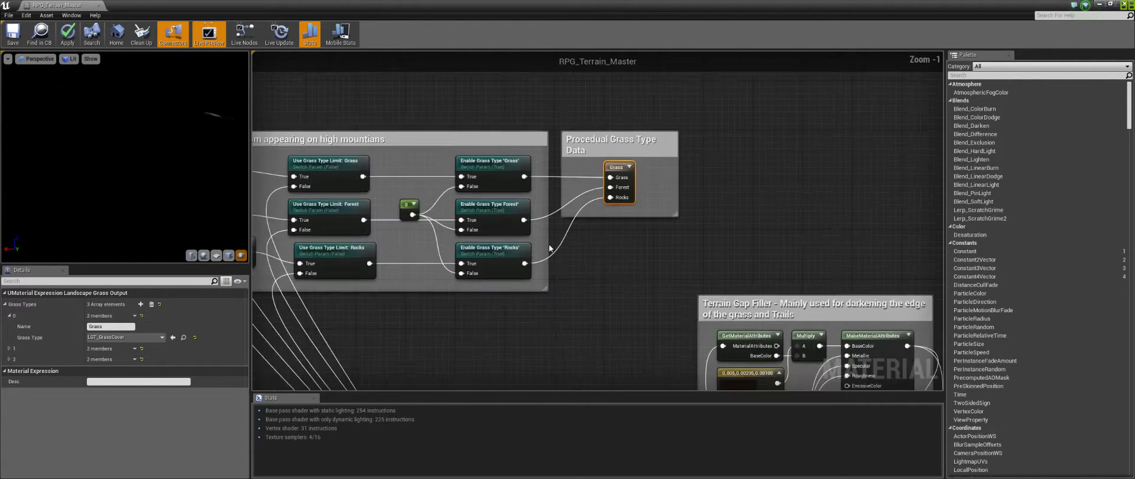
scroll(449, 155, "up", 4)
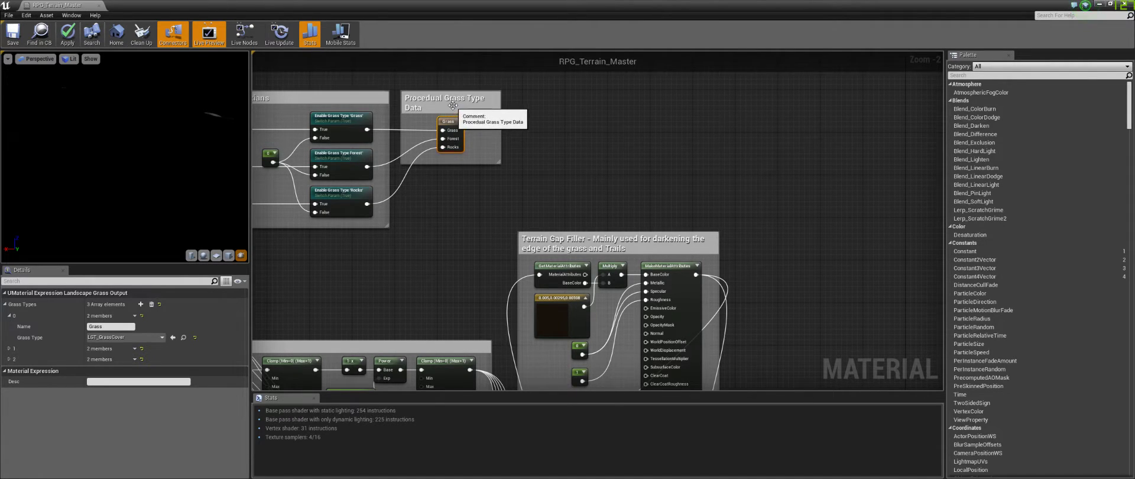
Move the "Procedual Grass Type Data" comment group farther right, away from the grass type limit group, and clear the selection
left_click_drag(466, 98, 828, 89)
scroll(736, 141, "down", 8)
right_click_drag(740, 135, 499, 152)
mouse_move(510, 159)
left_mouse_down()
mouse_move(705, 136)
mouse_move(520, 146)
mouse_move(511, 163)
left_mouse_up()
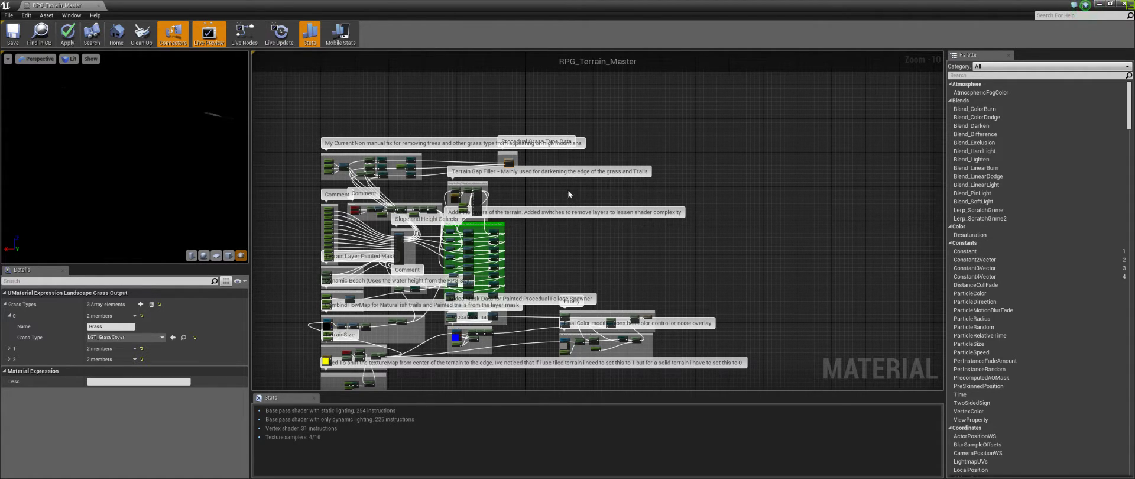
left_click(548, 198)
Shift the Grass node slightly up and left inside the "Procedual Grass Type Data" comment group and select it again
scroll(496, 162, "up", 7)
scroll(540, 165, "up", 3)
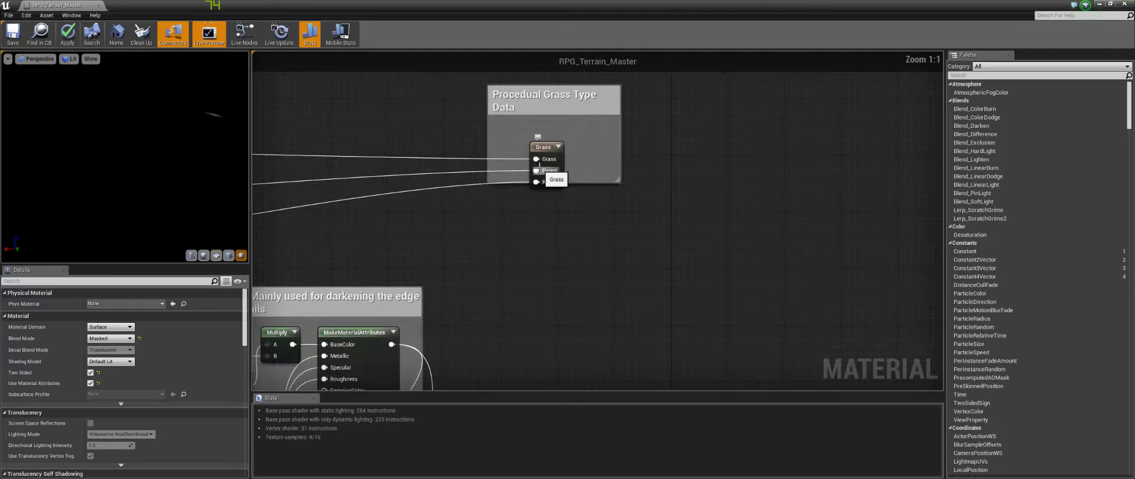
left_click_drag(540, 151, 526, 130)
left_click(527, 204)
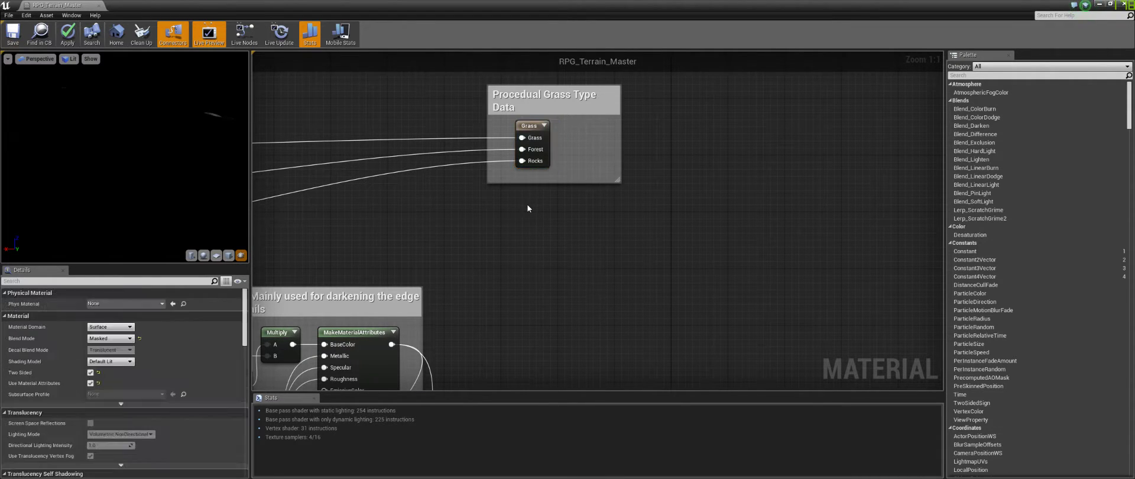
left_click(530, 127)
Examine the RPG_Terrain_Master result node with its "Finally" and final color modification groups, and their place in the whole graph
right_click_drag(424, 201, 661, 223)
right_click_drag(864, 295, 483, 59)
scroll(731, 212, "down", 10)
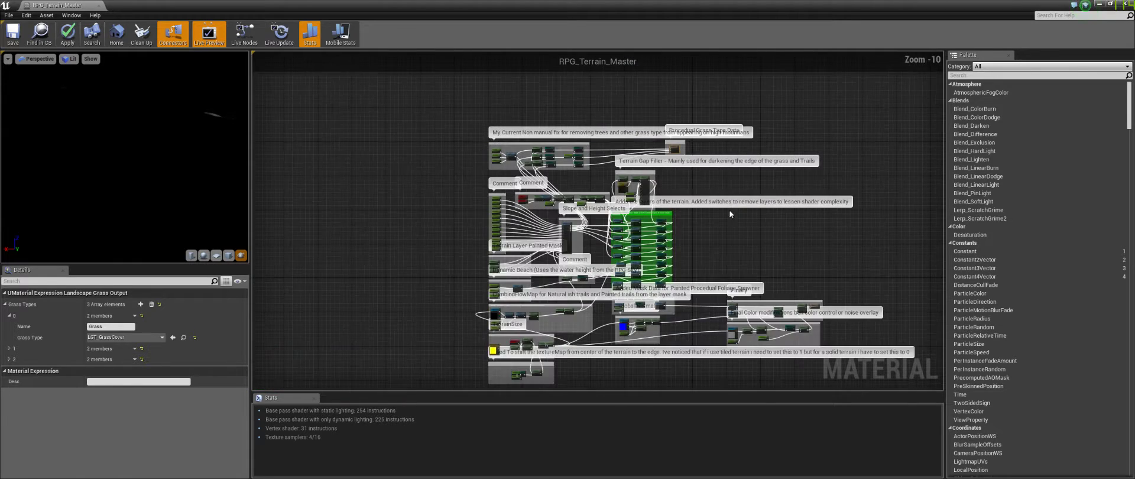
right_click_drag(794, 261, 649, 196)
scroll(571, 150, "up", 8)
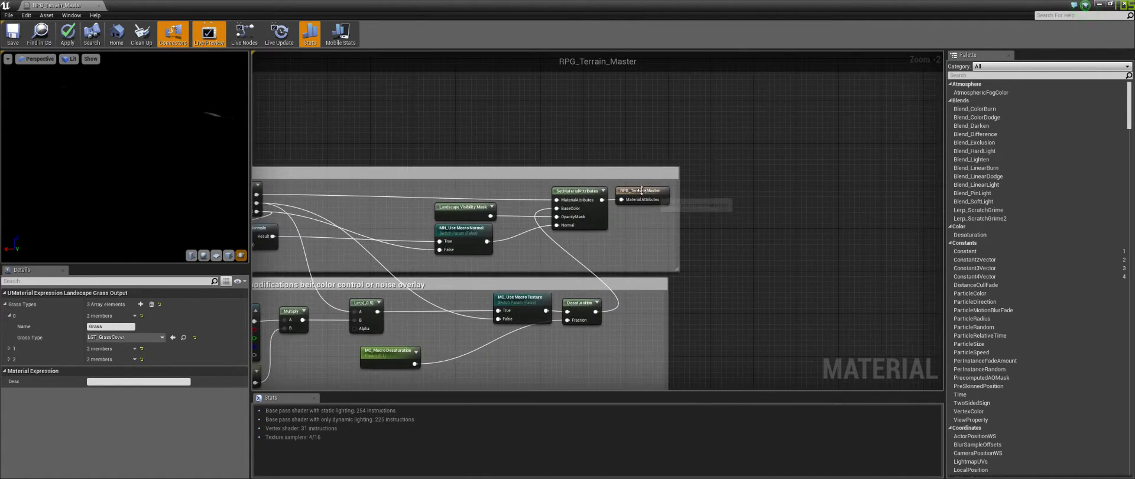
scroll(648, 201, "up", 2)
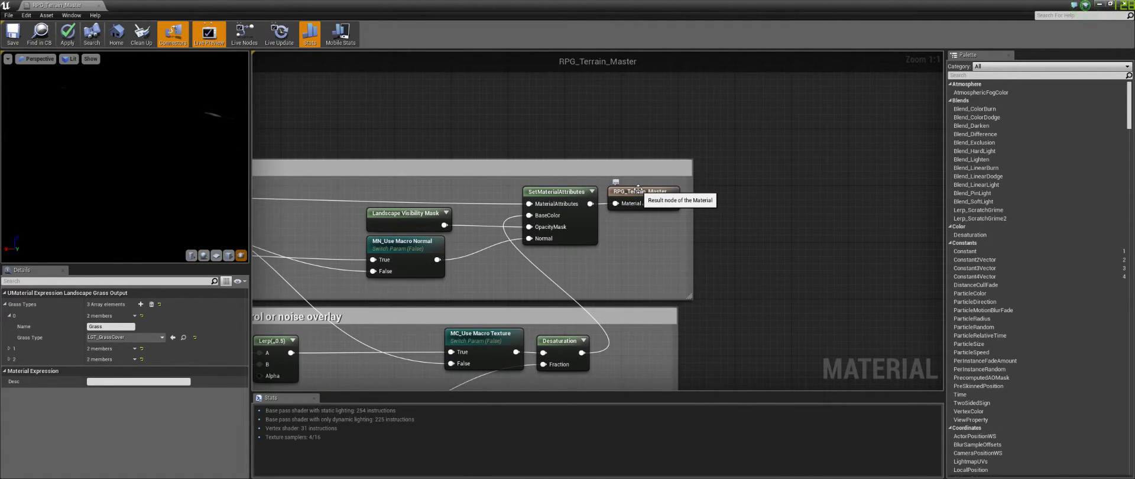
right_click_drag(429, 354, 879, 307)
scroll(718, 239, "down", 1)
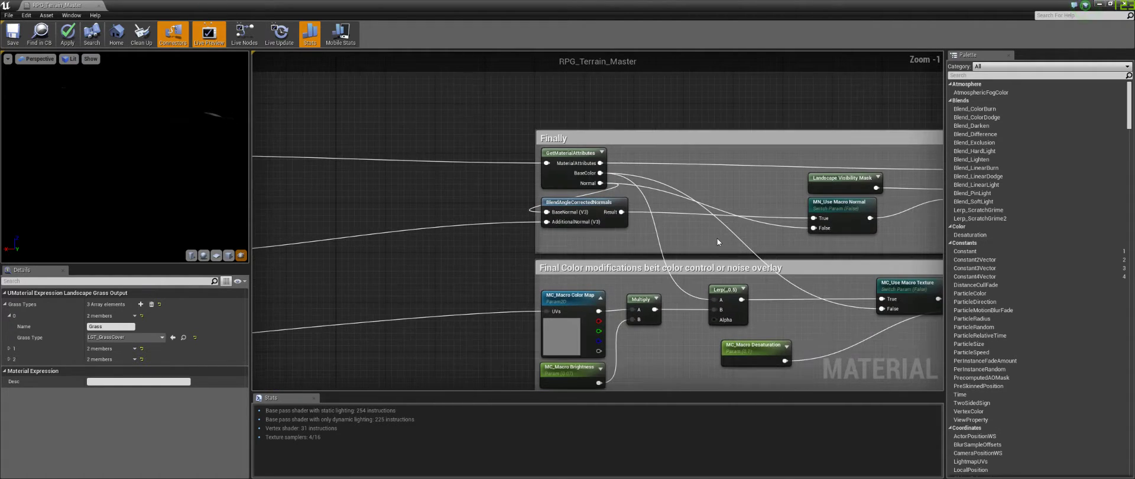
scroll(732, 236, "down", 7)
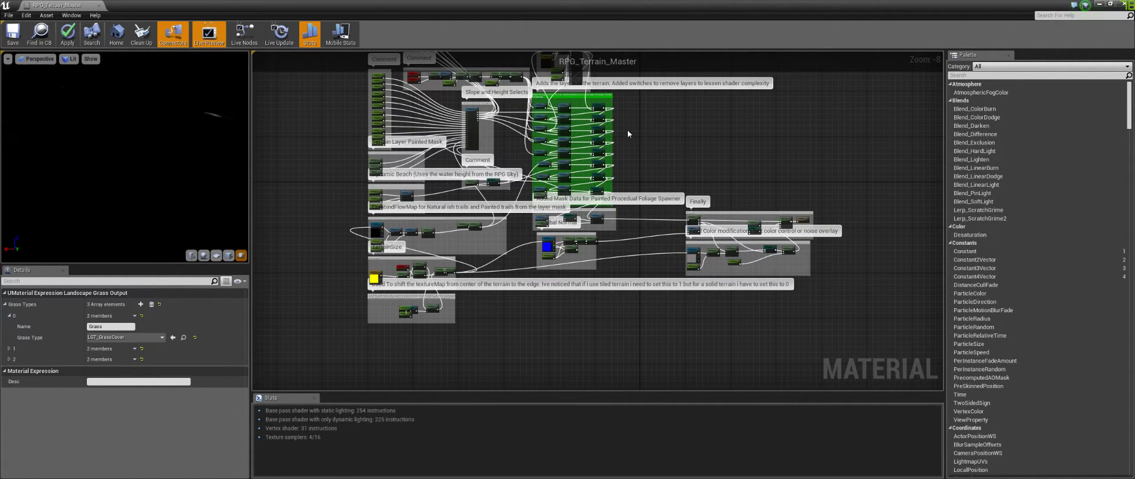
right_click_drag(680, 165, 650, 249)
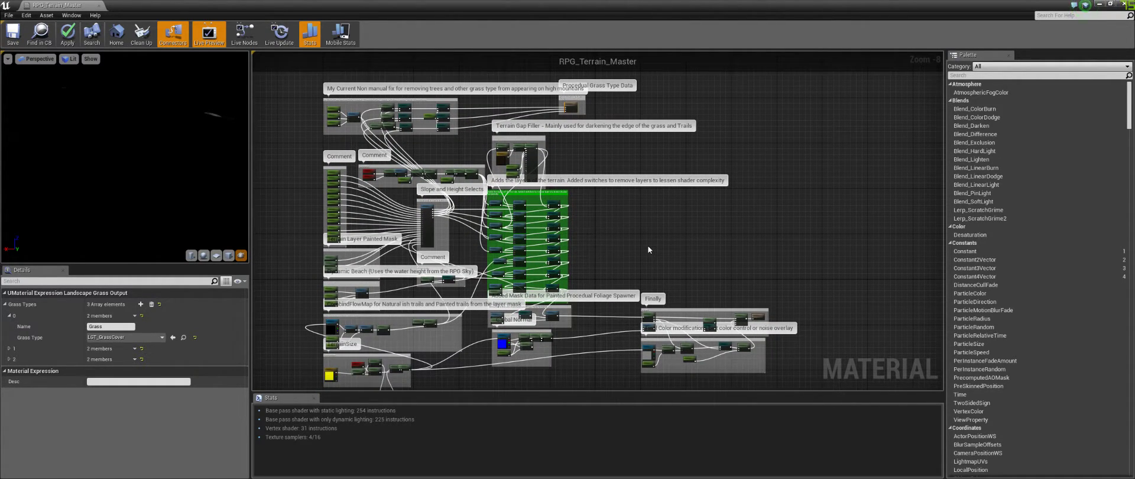
Move the "Procedual Grass Type Data" comment group back left beside the grass type limit group and clear the selection
right_click_drag(617, 210, 664, 297)
scroll(613, 191, "up", 7)
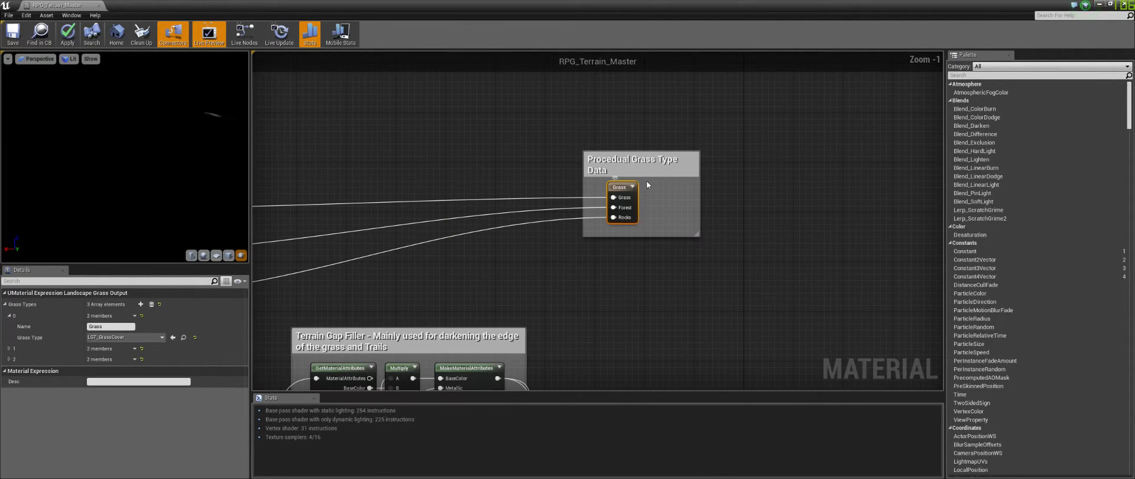
left_click_drag(634, 163, 337, 160)
right_click_drag(337, 160, 758, 190)
left_click_drag(782, 185, 606, 202)
left_click(595, 322)
Examine the Dynamic Beach group feeding GetBeachBySlopeHeight and inspect the settings of its WaterLevel parameter
right_click_drag(594, 322, 854, 182)
scroll(679, 248, "down", 7)
scroll(541, 261, "up", 5)
right_click_drag(757, 250, 495, 205)
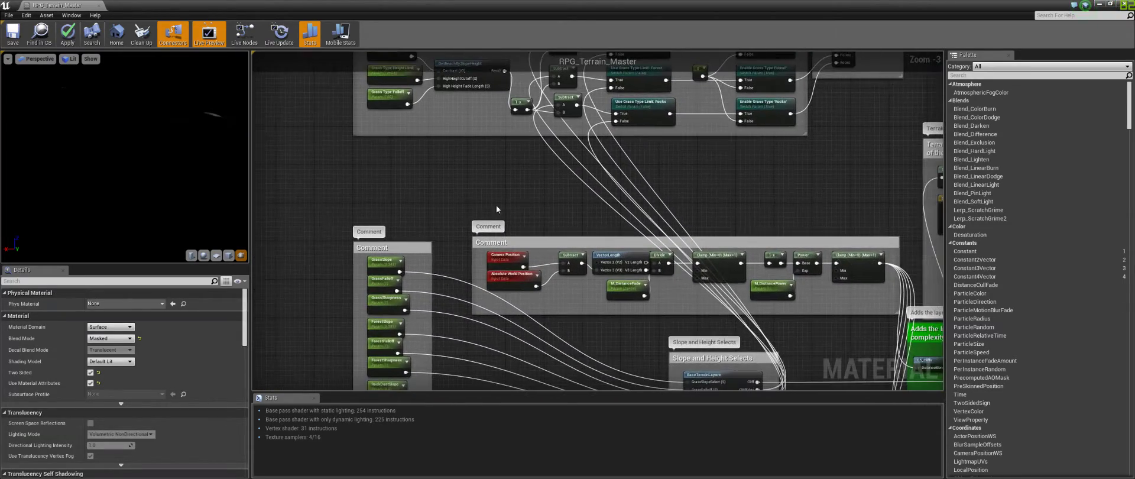
right_click_drag(651, 224, 555, 178)
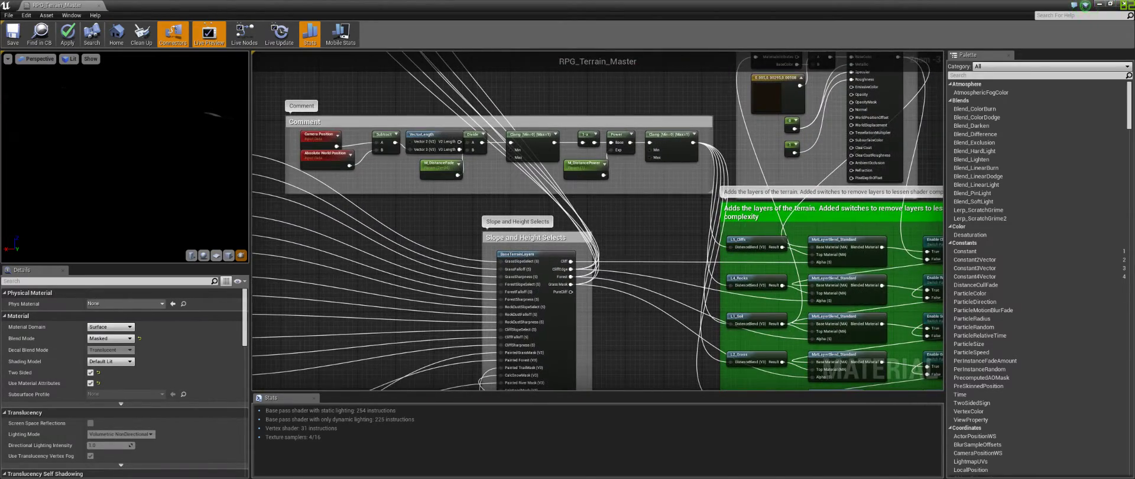
right_click_drag(635, 349, 610, 169)
right_click_drag(614, 228, 619, 86)
scroll(563, 151, "up", 3)
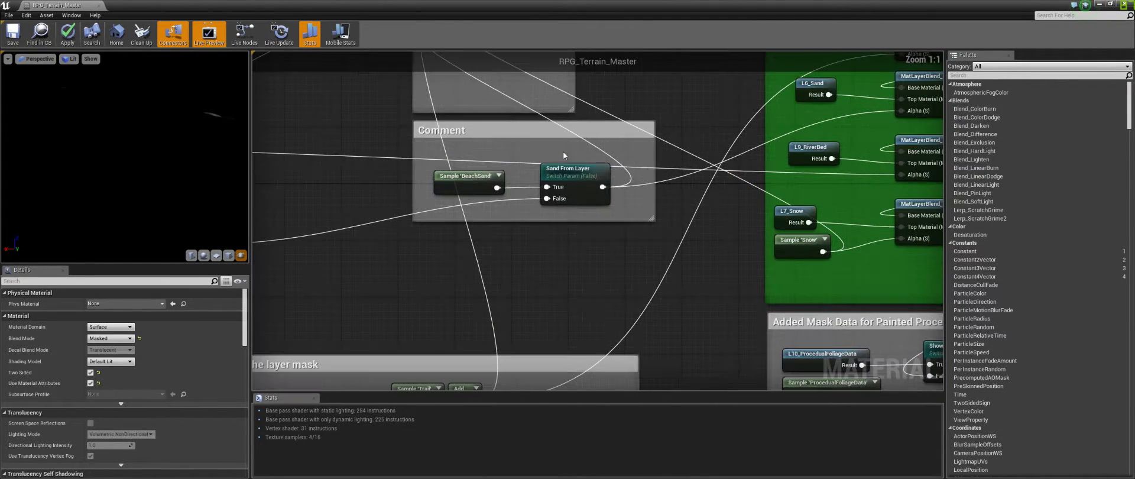
right_click_drag(563, 151, 828, 143)
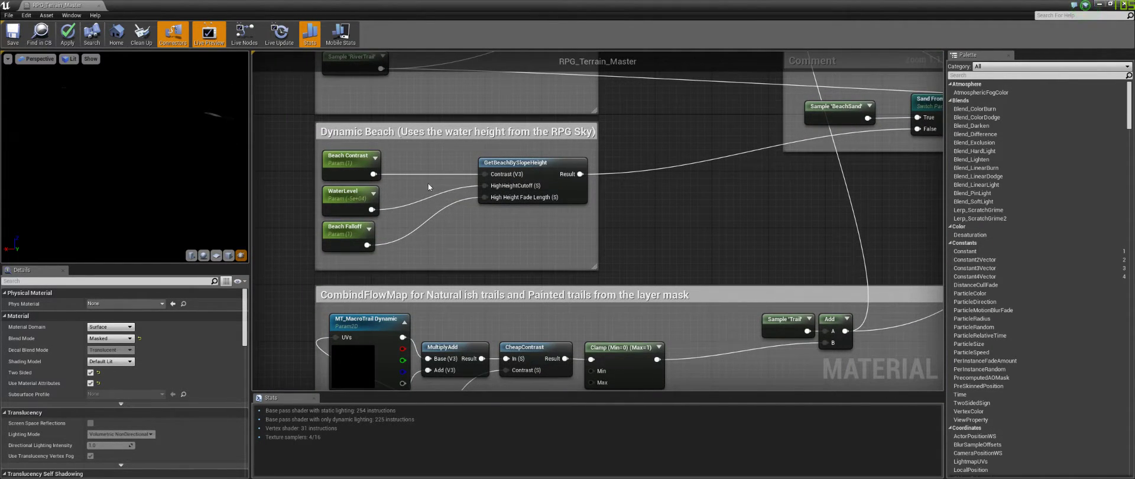
left_click(336, 192)
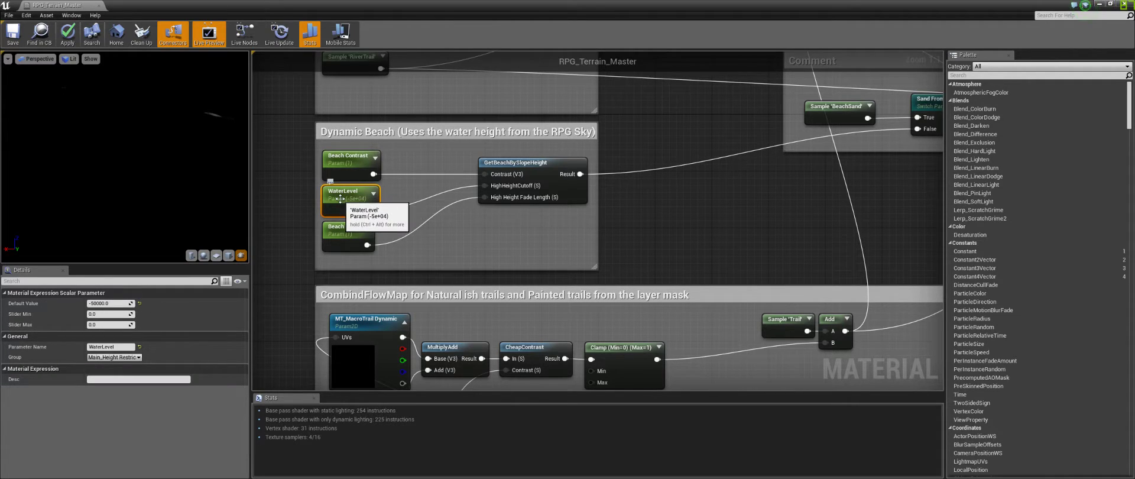
left_click(477, 228)
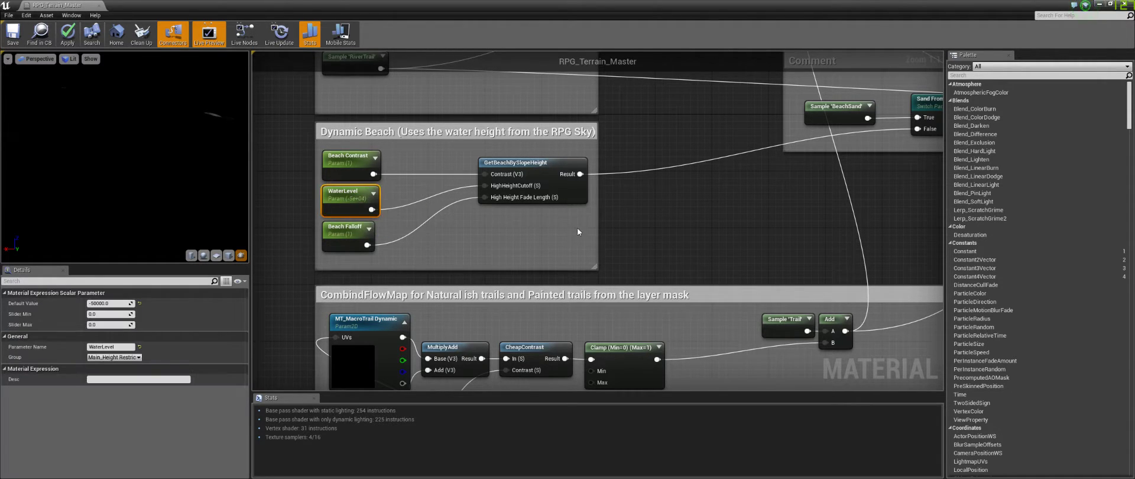
Move the comment group holding Sample 'BeachSand' and the Sand From Layer switch left, farther from the green terrain layers group
right_click_drag(707, 225, 340, 252)
right_click_drag(593, 208, 480, 222)
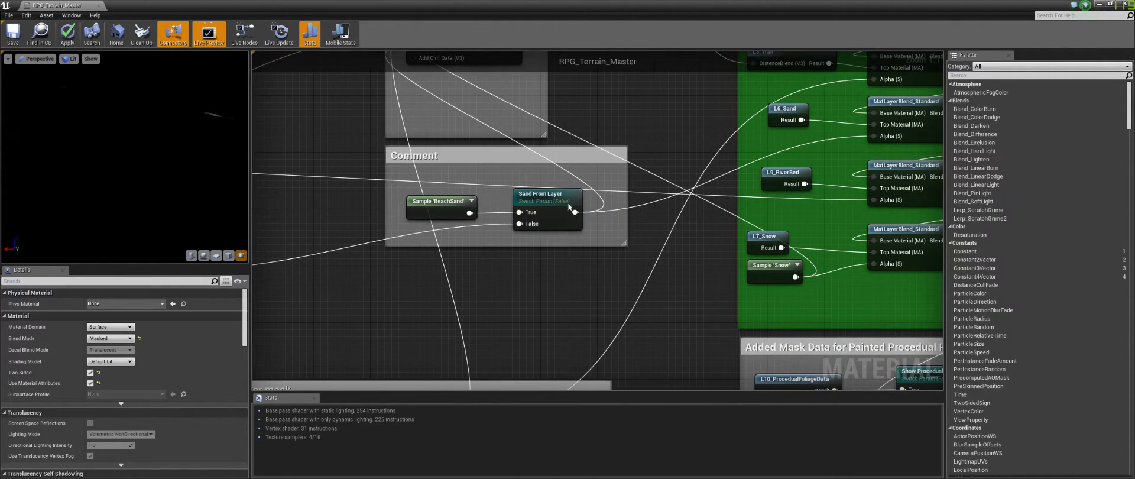
right_click_drag(349, 274, 314, 295)
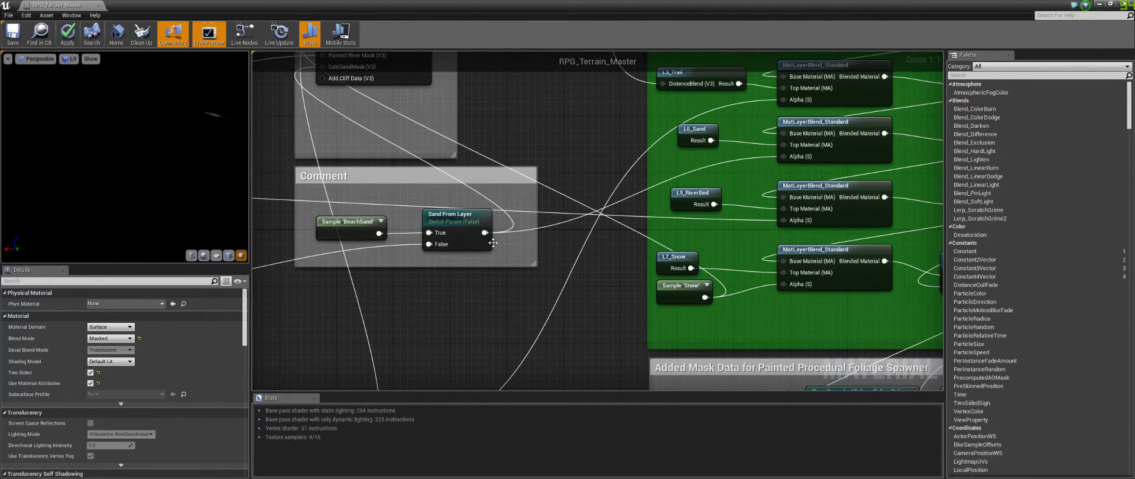
right_click_drag(367, 309, 418, 322)
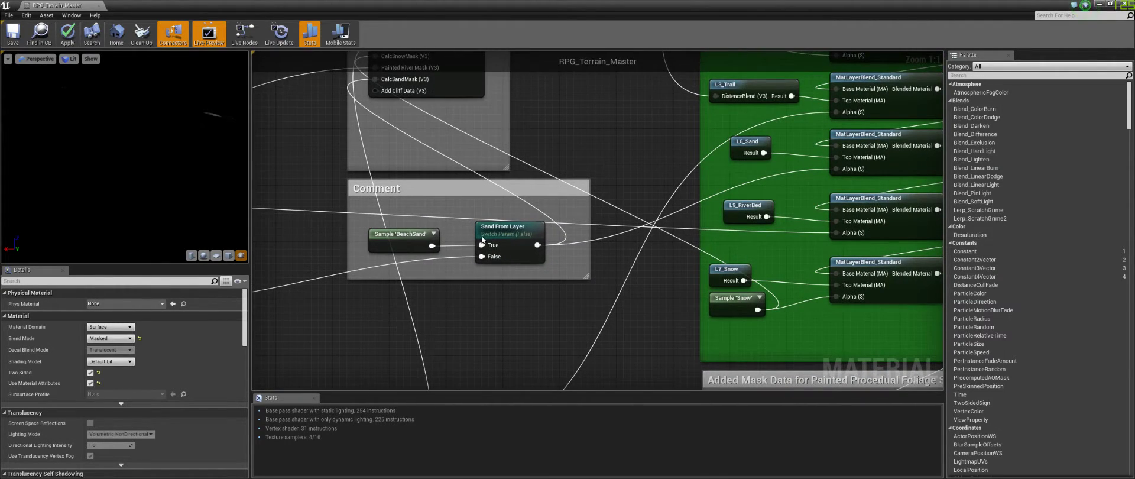
right_click_drag(616, 283, 683, 303)
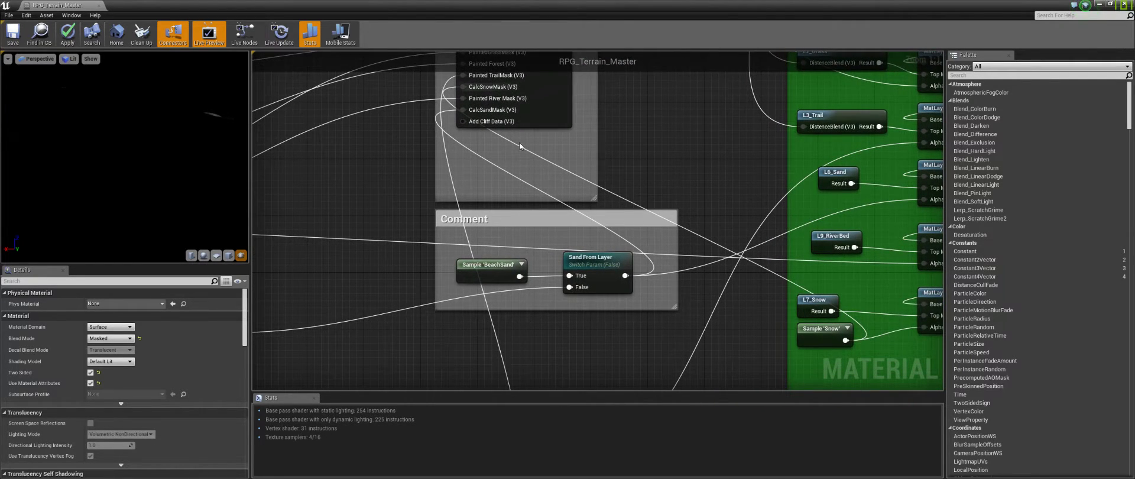
left_click_drag(483, 223, 319, 235)
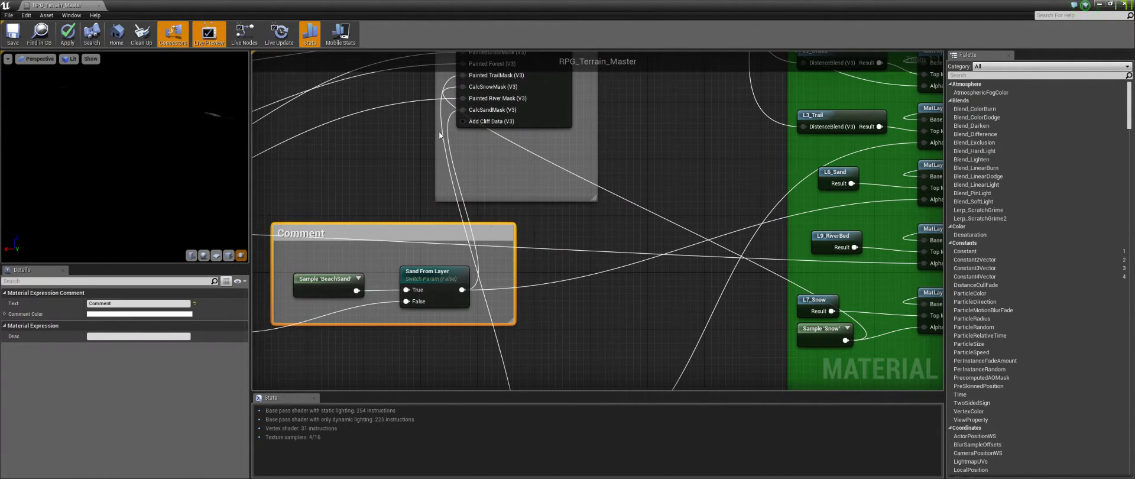
Examine how the soil, grass, trail, sand, riverbed and snow layers chain through their MatLayerBlend_Standard nodes and enable switches
right_click_drag(642, 297, 400, 247)
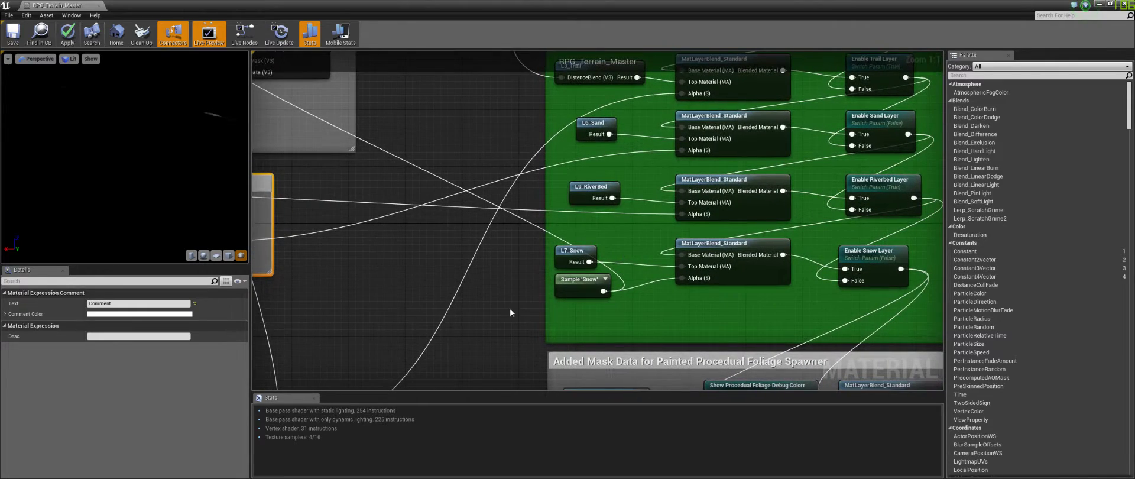
right_click_drag(614, 211, 588, 360)
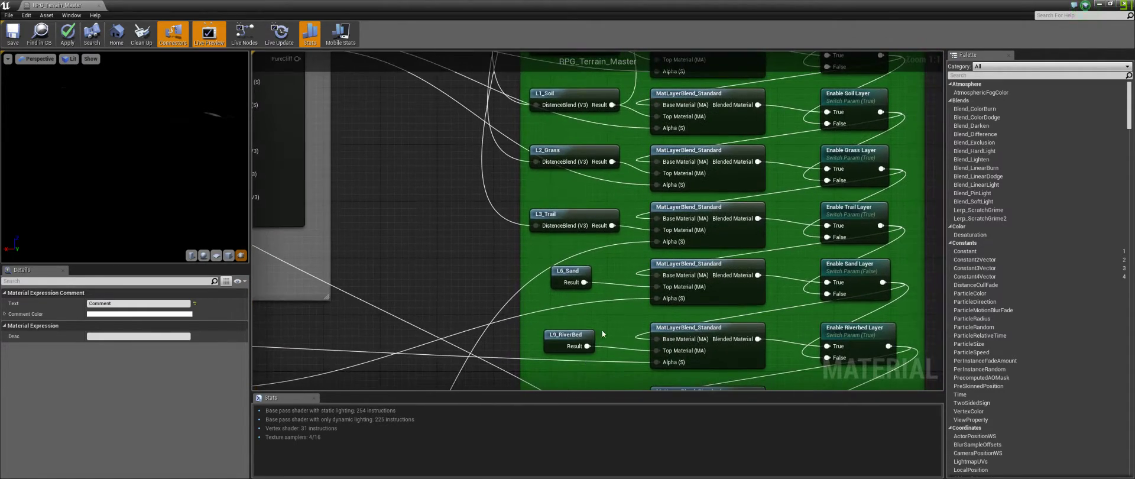
right_click_drag(913, 250, 893, 147)
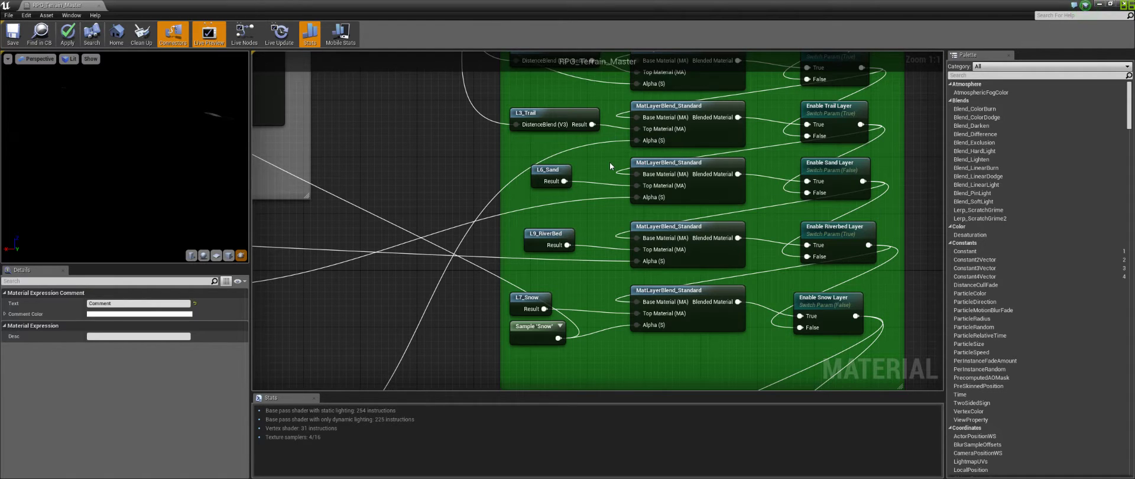
scroll(540, 177, "down", 5)
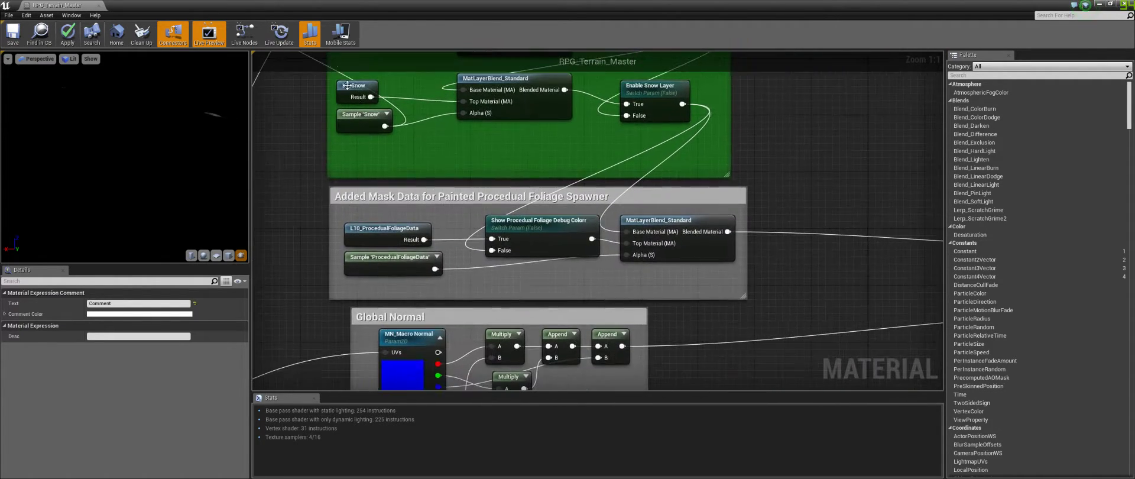
Examine the "Finally" group and select all nodes in the final color modifications group, from MC_Macro Color Map to Desaturation
scroll(456, 204, "up", 4)
right_click_drag(867, 233, 373, 221)
right_click_drag(461, 214, 299, 174)
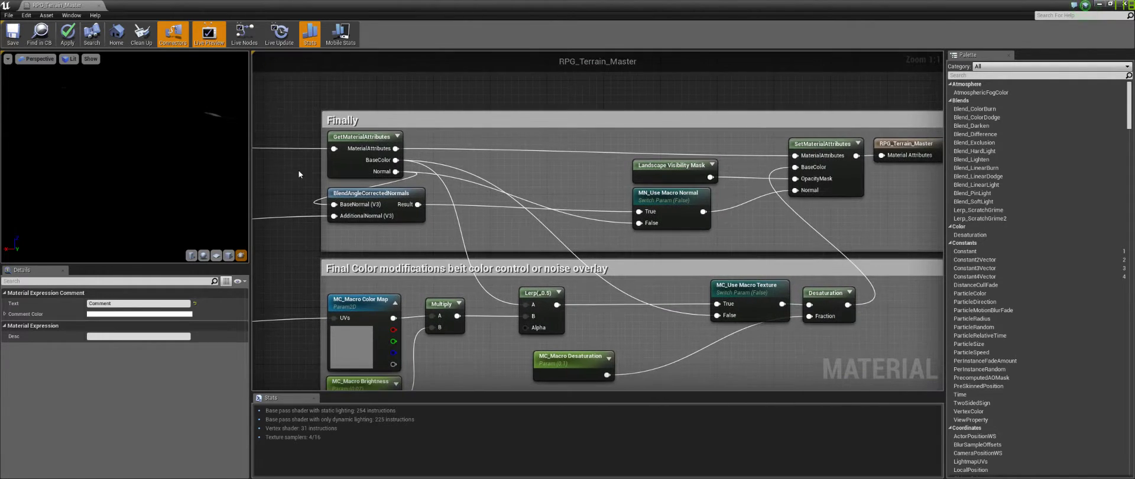
right_click_drag(579, 205, 599, 140)
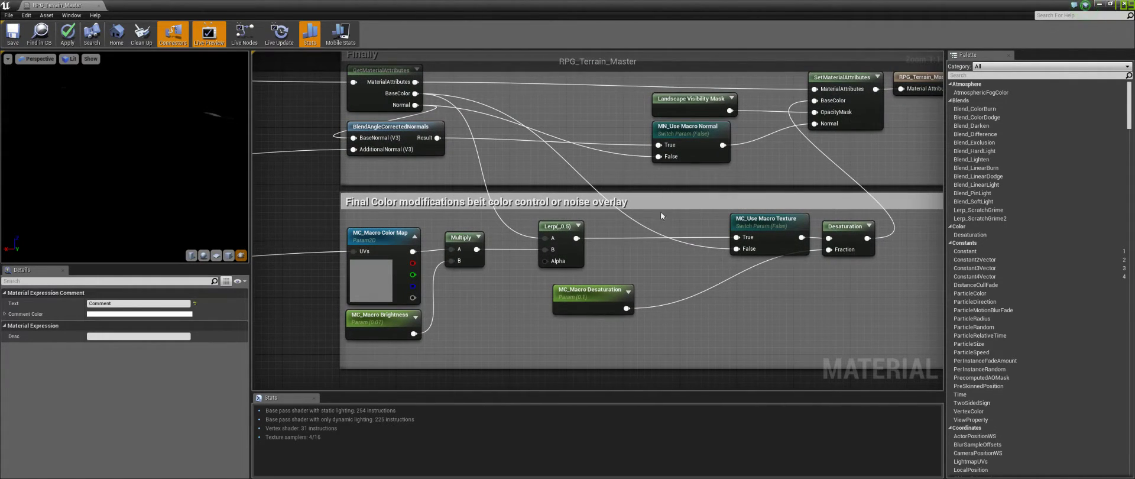
left_click_drag(845, 339, 391, 234)
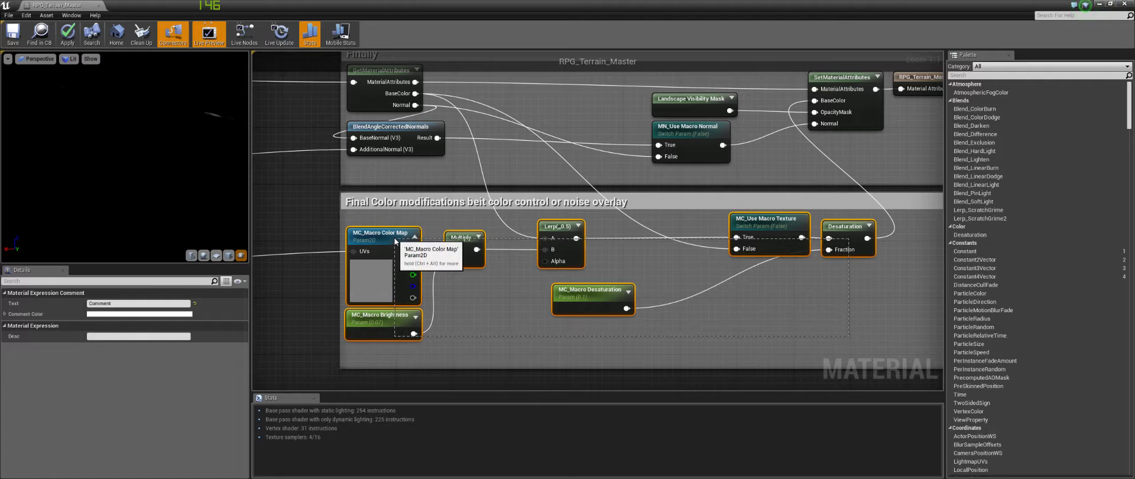
Examine how the green terrain layer stack connects onward to the "Finally" and final color modifications groups
left_click(669, 343)
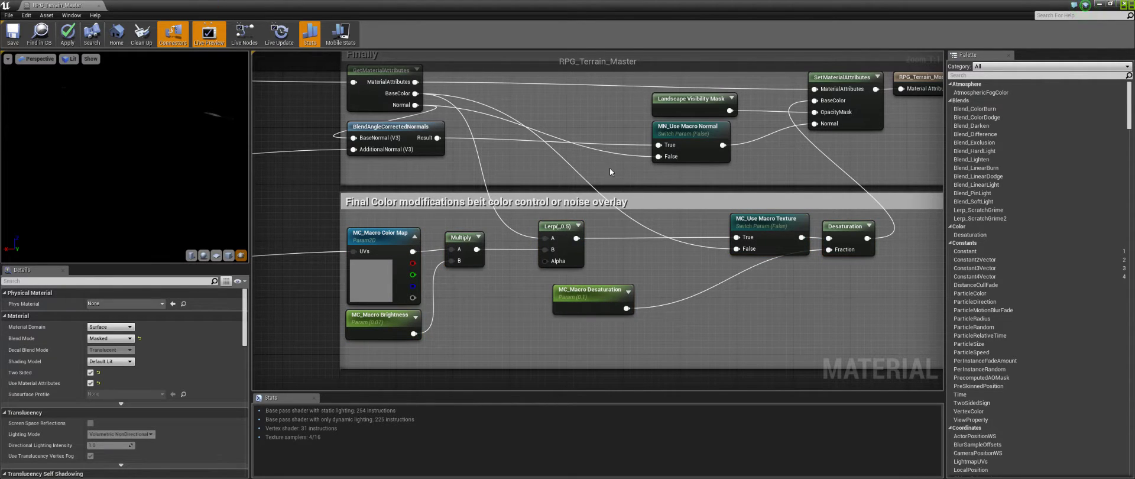
right_click_drag(286, 188, 768, 246)
right_click_drag(572, 237, 929, 254)
right_click_drag(358, 93, 655, 291)
right_click_drag(531, 179, 388, 387)
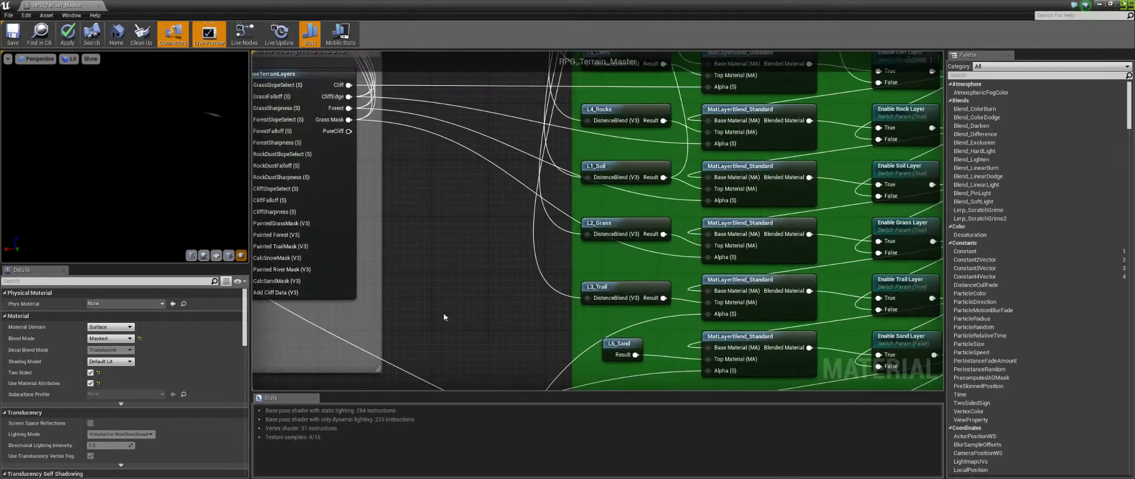
right_click_drag(446, 318, 433, 387)
right_click_drag(665, 387, 408, 200)
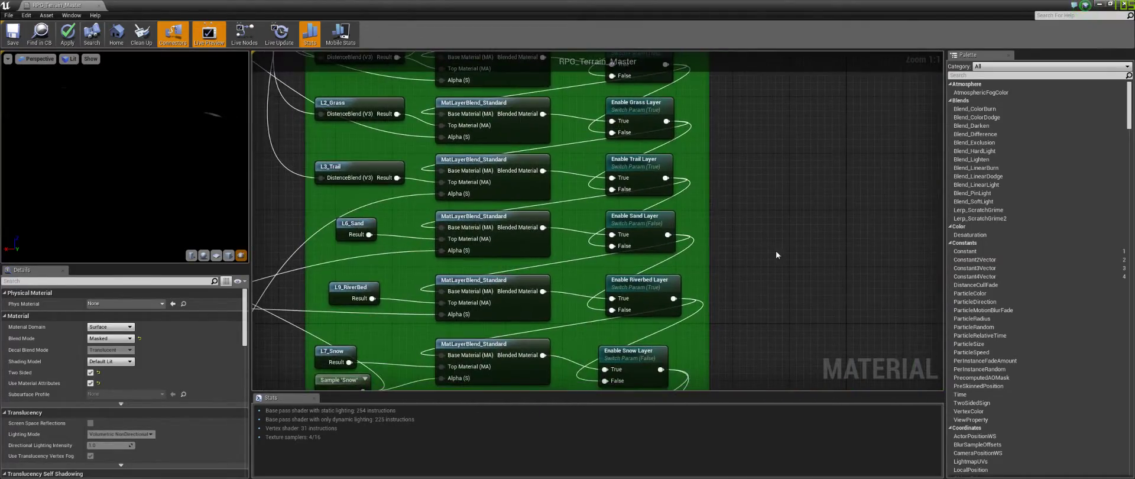
right_click_drag(777, 255, 327, 87)
scroll(640, 169, "down", 5)
right_click_drag(724, 220, 613, 187)
scroll(618, 192, "up", 5)
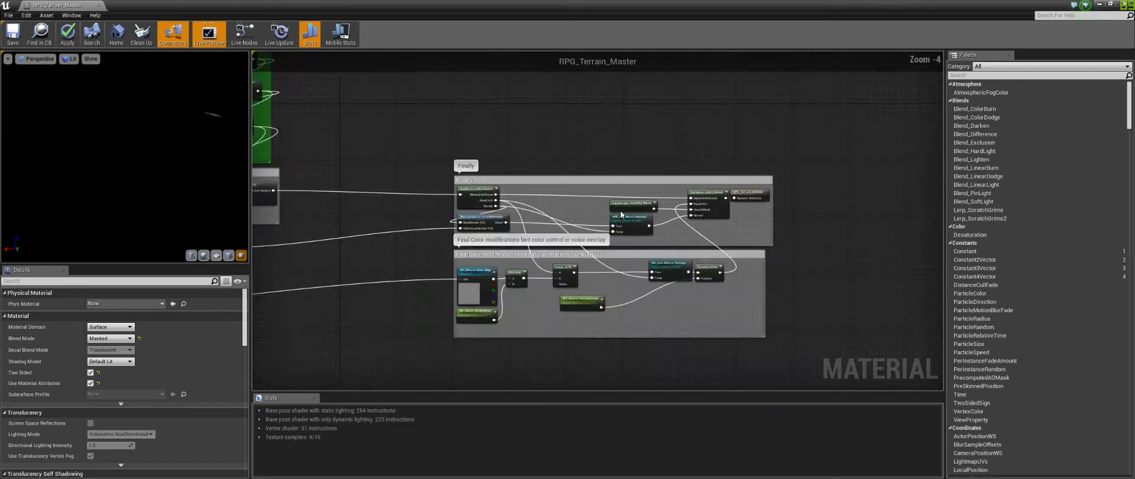
Inspect the SetMaterialAttributes and GetMaterialAttributes nodes in the "Finally" group, including the attribute types being read
right_click_drag(517, 229, 629, 208)
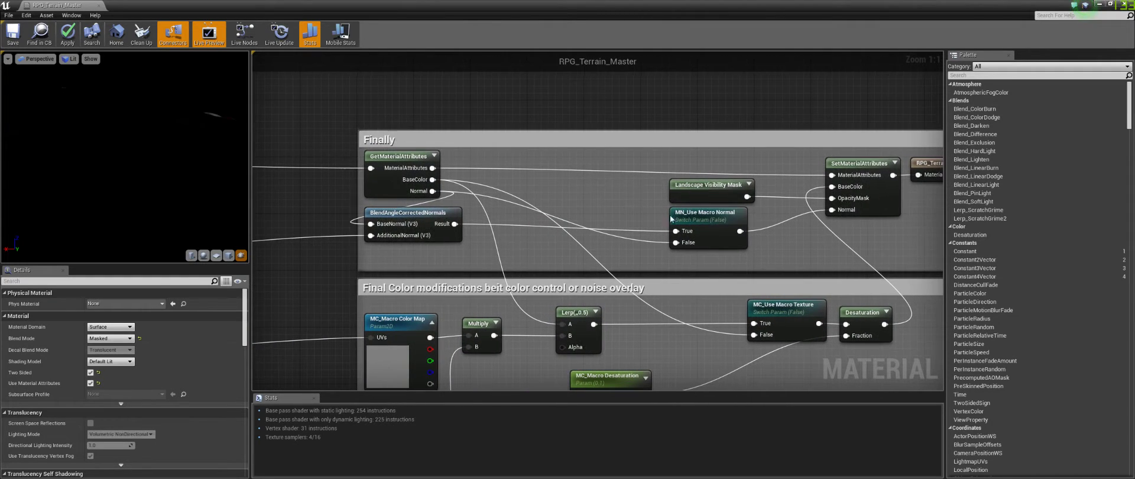
left_click(856, 168)
left_click(391, 183)
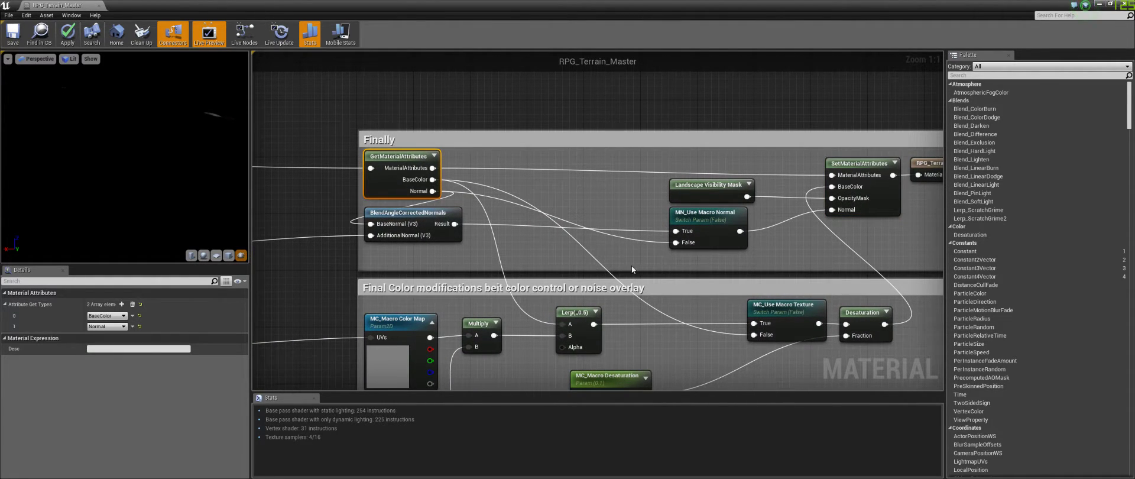
Examine the terrain size group and the texture map shift group with its Macro_IsTiledTerrain? switch
right_click_drag(631, 266, 602, 167)
scroll(490, 261, "down", 10)
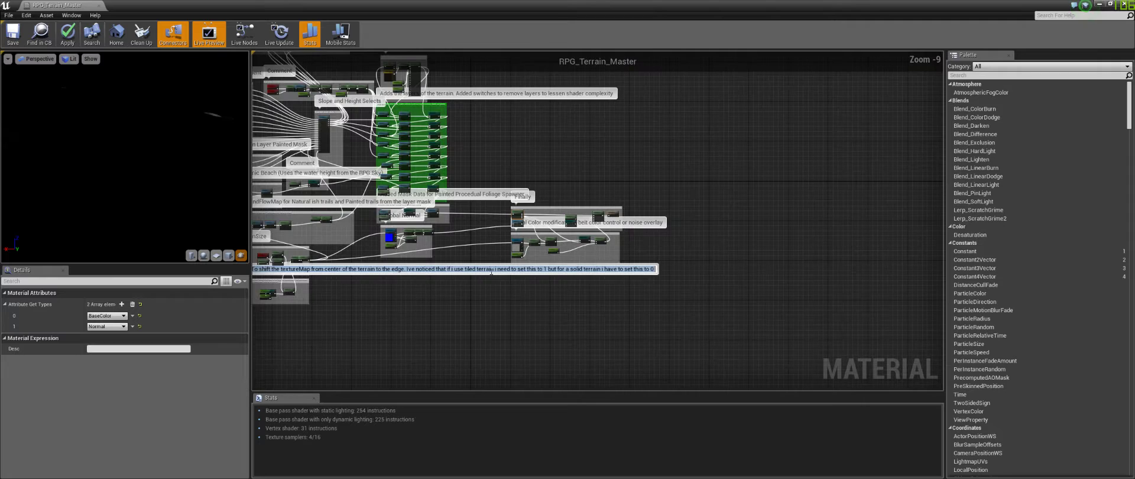
left_click(385, 309)
right_click_drag(339, 300, 649, 269)
scroll(593, 266, "up", 8)
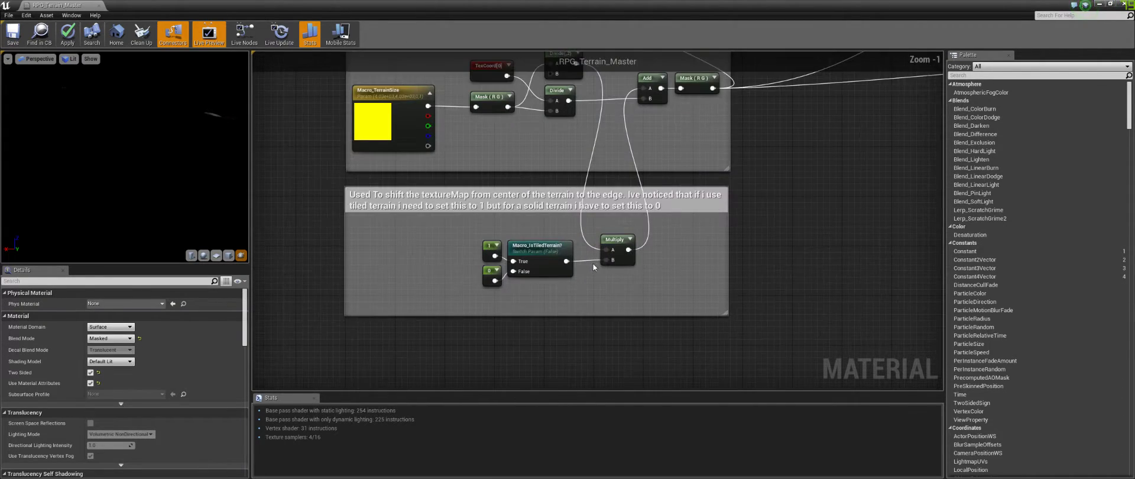
right_click_drag(770, 187, 667, 309)
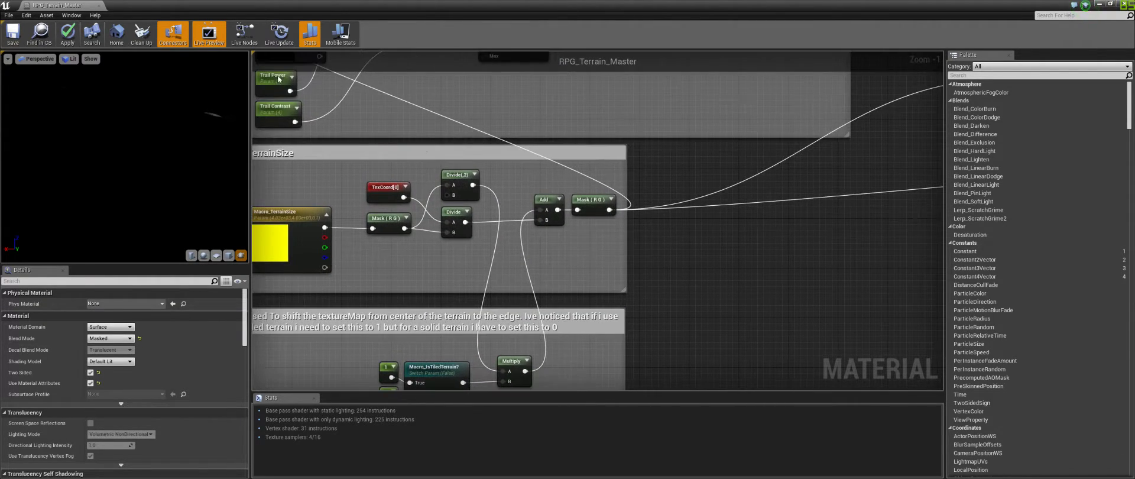
Close the RPG_Terrain_Master material without applying its changes
left_click(99, 6)
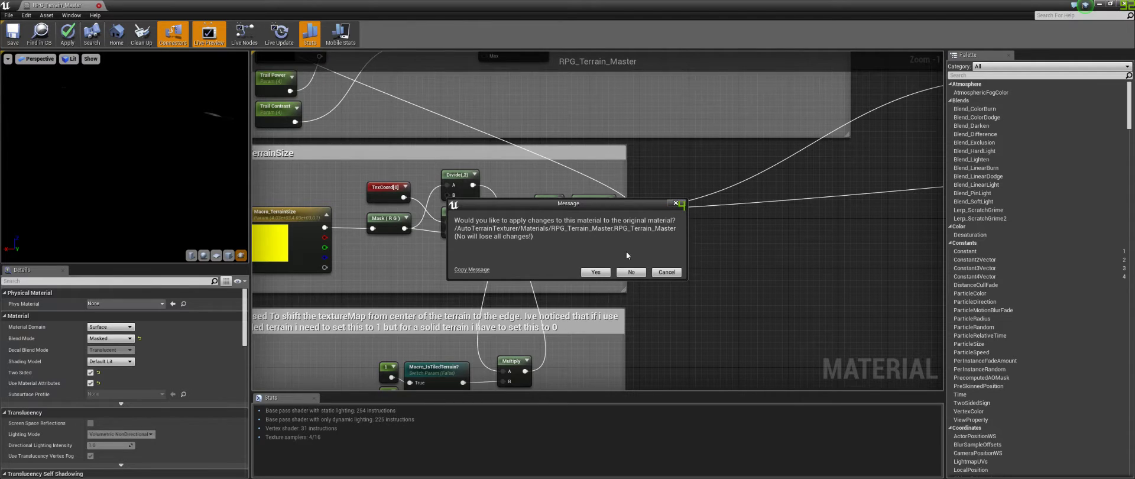
left_click(638, 273)
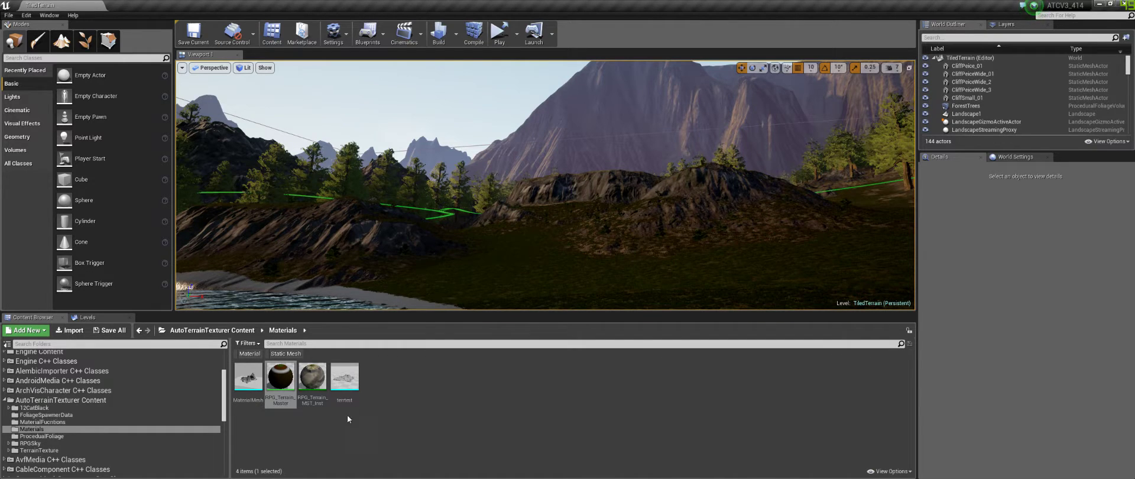
left_click(403, 400)
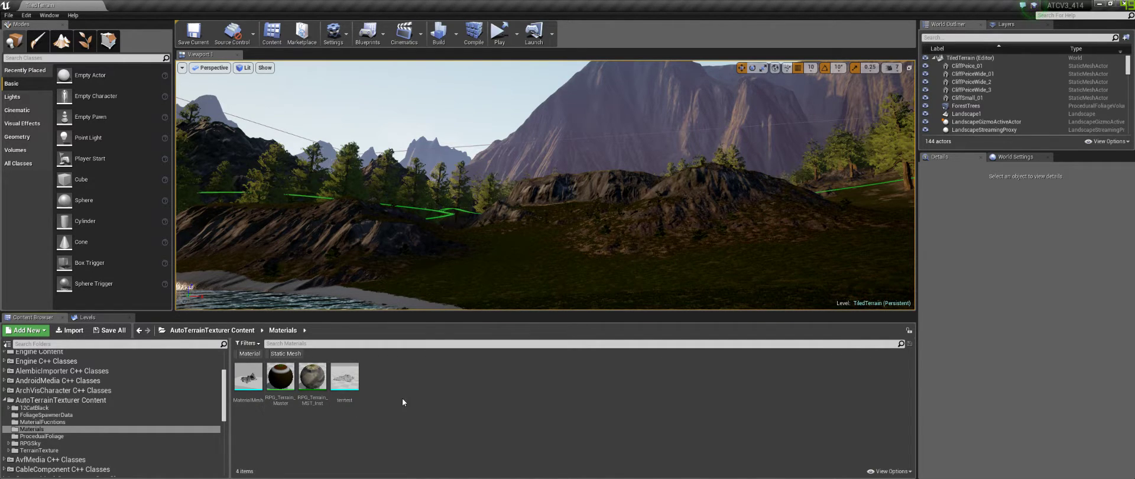
Open the RPG_Terrain_MST_Inst material instance and review its rocks, cliffs and sand layer parameters
double_click(317, 367)
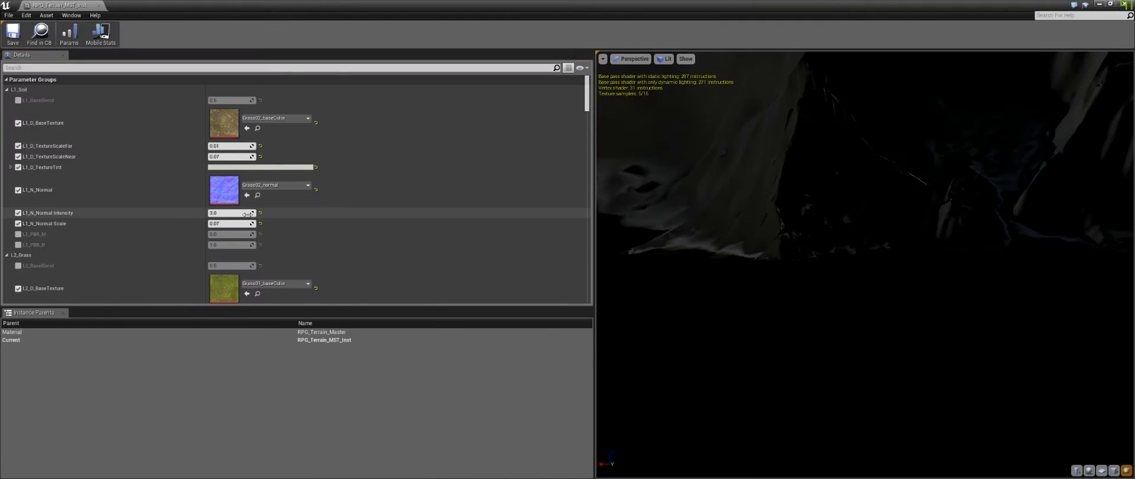
scroll(349, 213, "down", 15)
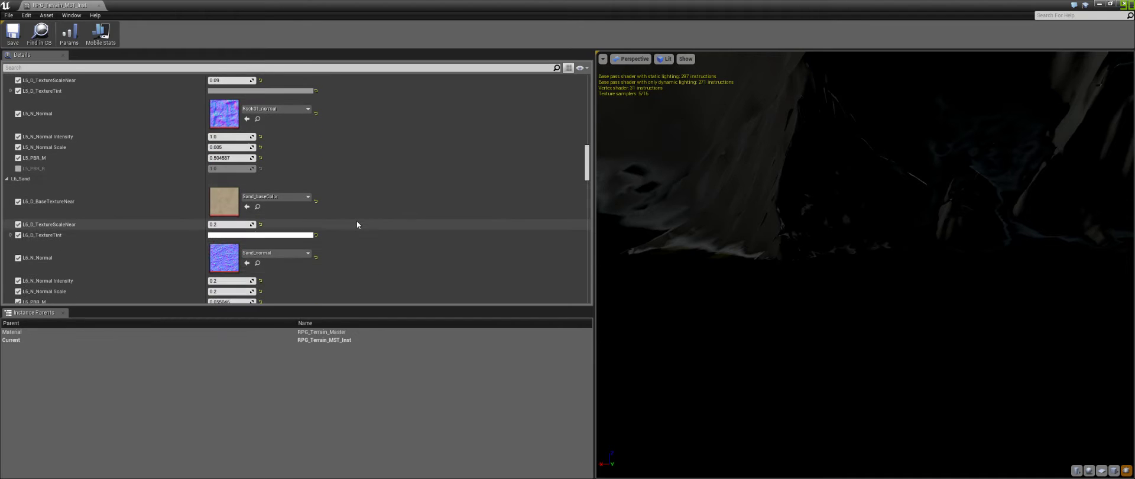
scroll(357, 219, "up", 3)
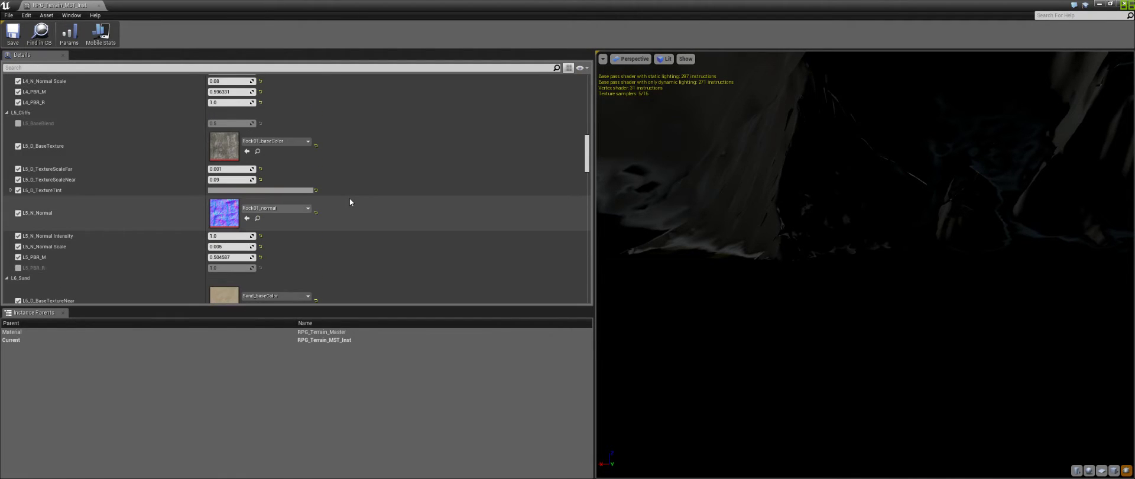
scroll(349, 201, "up", 4)
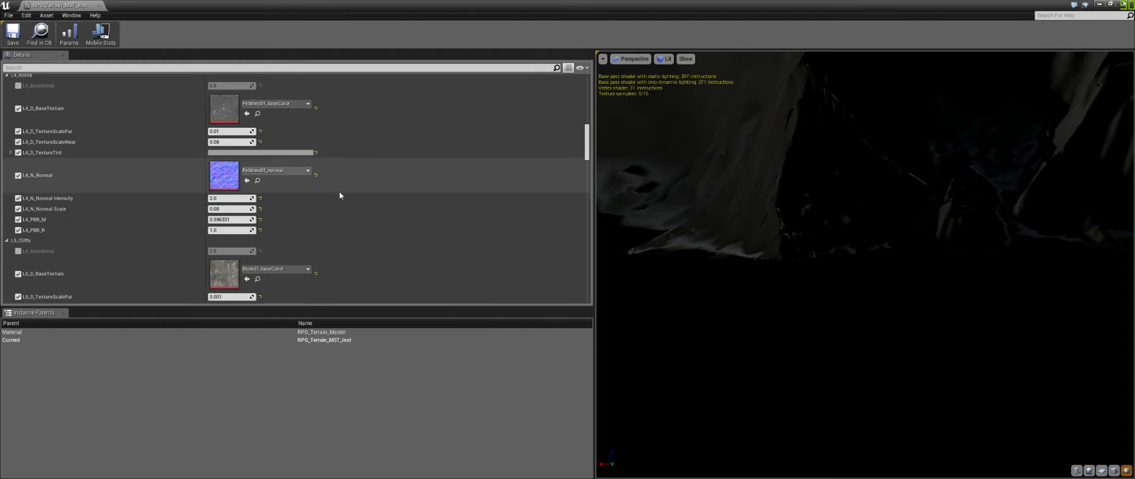
scroll(340, 195, "down", 7)
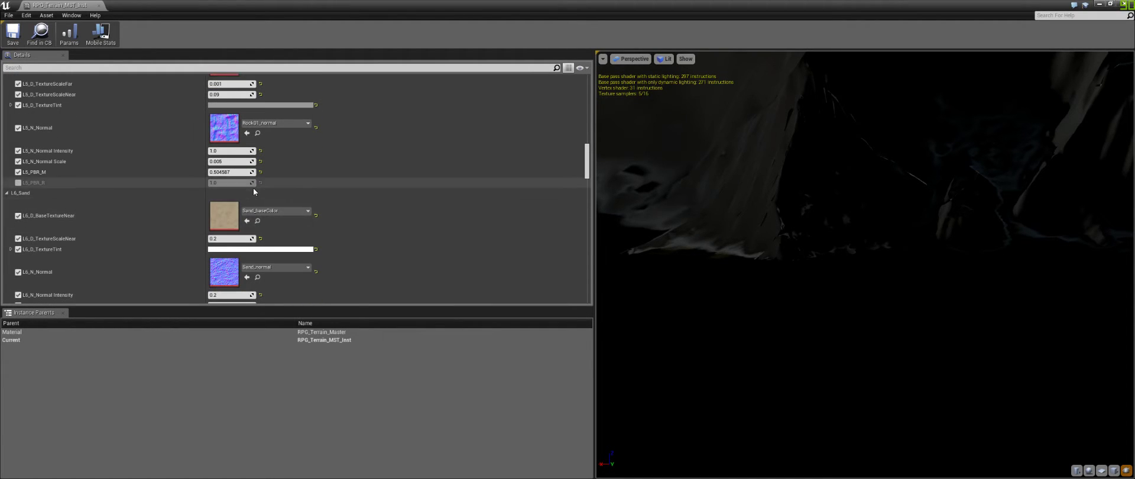
scroll(289, 201, "down", 2)
scroll(329, 210, "up", 5)
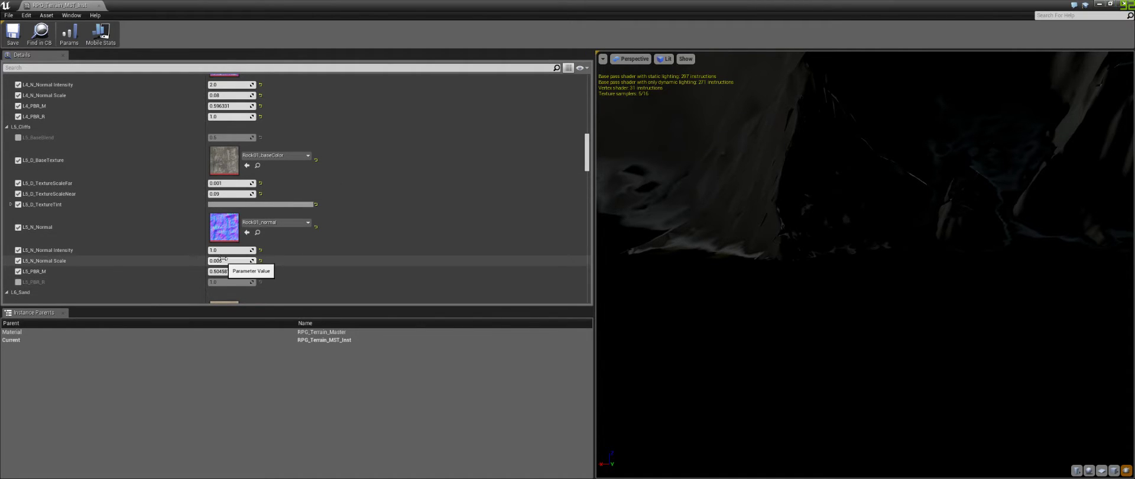
Copy the L5_D_TextureScaleNear value into L5_N_Normal Scale, setting the cliff normal scale to 0.09
left_click(219, 194)
right_click(219, 194)
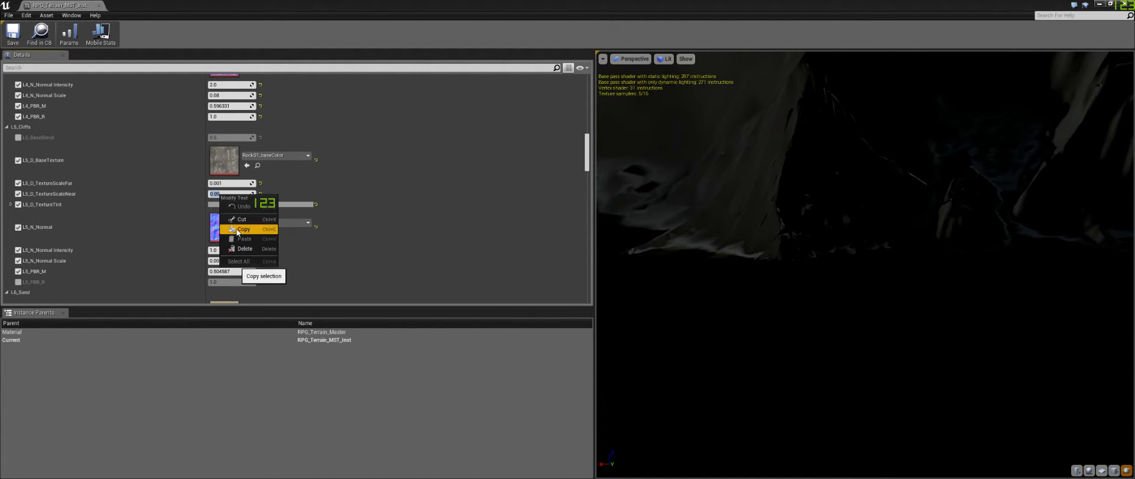
left_click(236, 230)
left_click(216, 261)
right_click(216, 262)
left_click(238, 307)
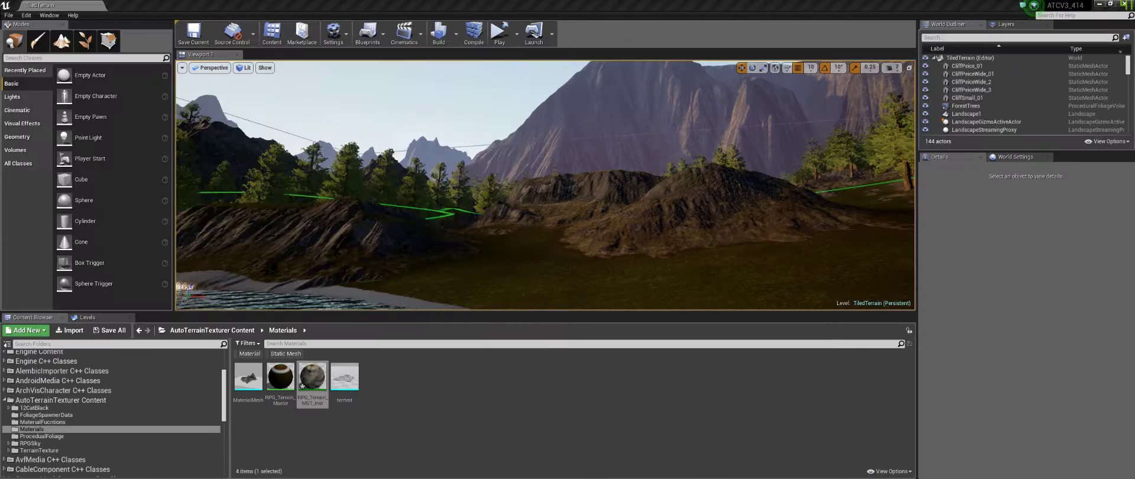
Fly through the level viewport to inspect the cliff texture on the landscape up close
key("w")
right_click_drag(516, 221, 532, 251)
key("w")
key("w")
right_click_drag(638, 241, 662, 241)
key("w")
right_click_drag(462, 272, 665, 287)
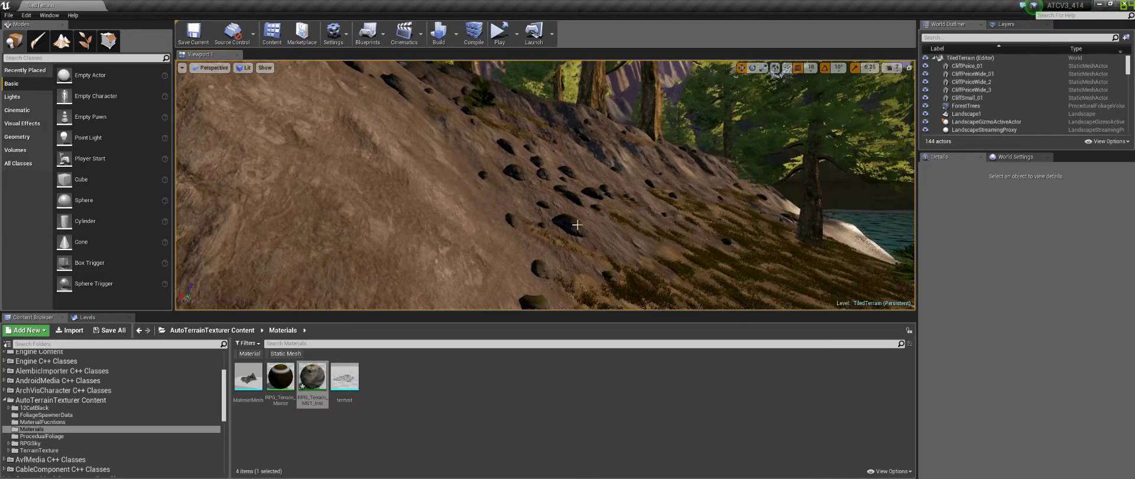
right_click_drag(609, 231, 473, 228)
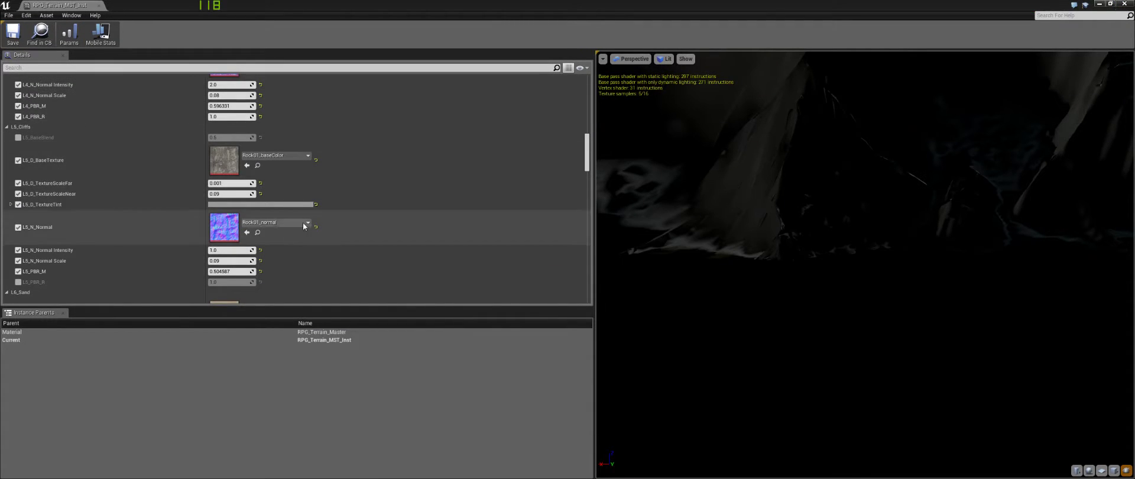
Review the MacroData and height restriction parameters of the RPG_Terrain_MST_Inst material instance
scroll(303, 222, "down", 12)
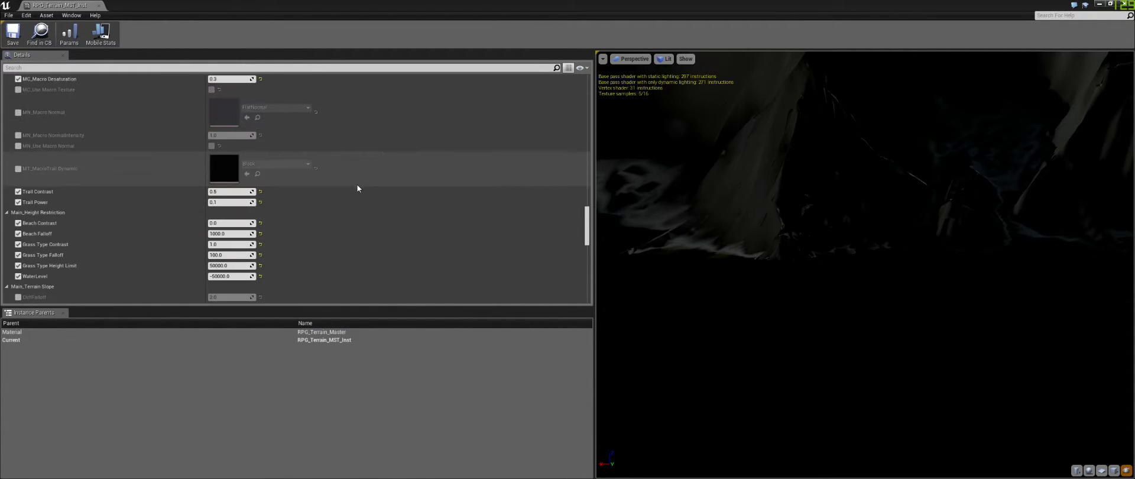
scroll(357, 188, "up", 4)
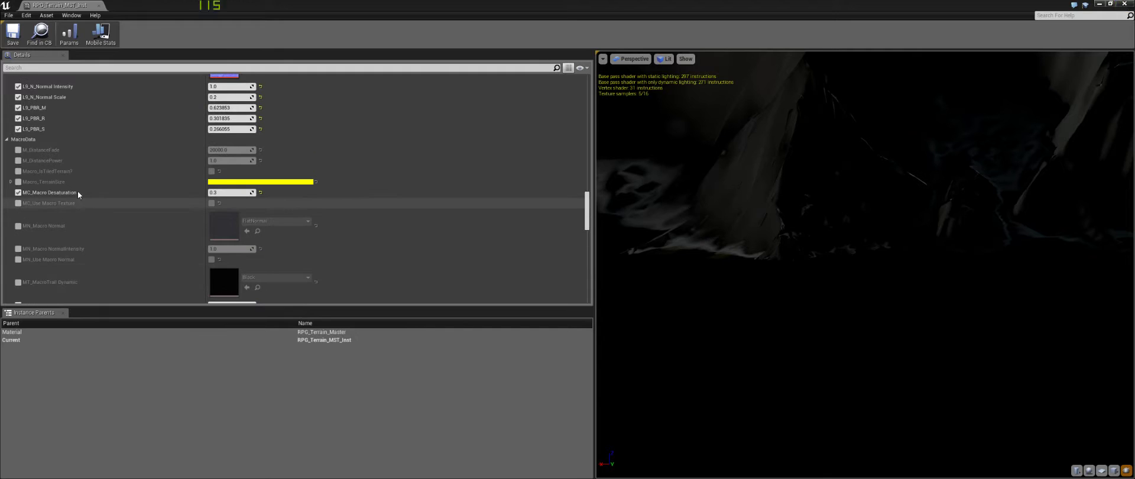
scroll(91, 156, "up", 1)
scroll(77, 153, "down", 4)
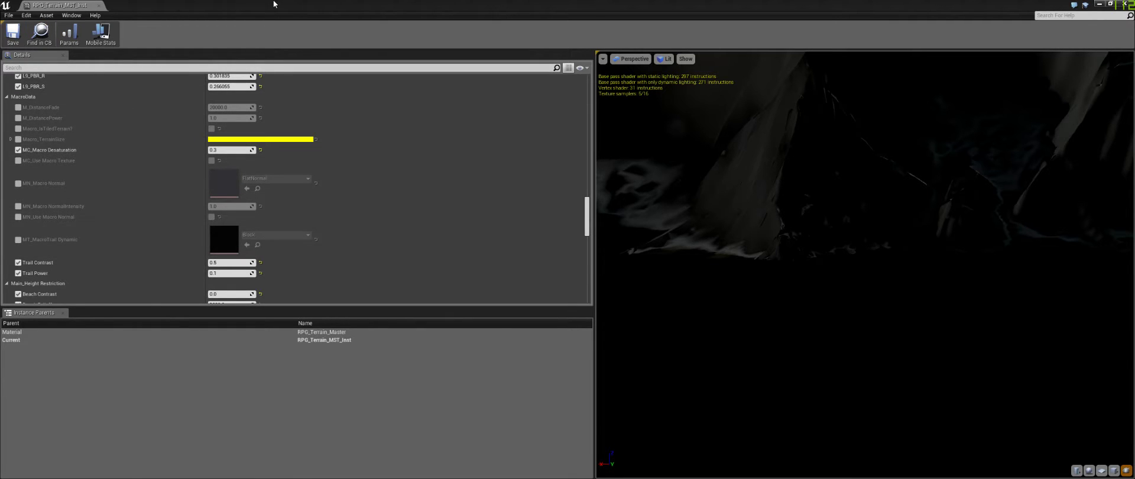
Open the _TiledTerrain_Inst material instance from the tiledTerrainTest folder and enlarge its editor window
double_click(190, 4)
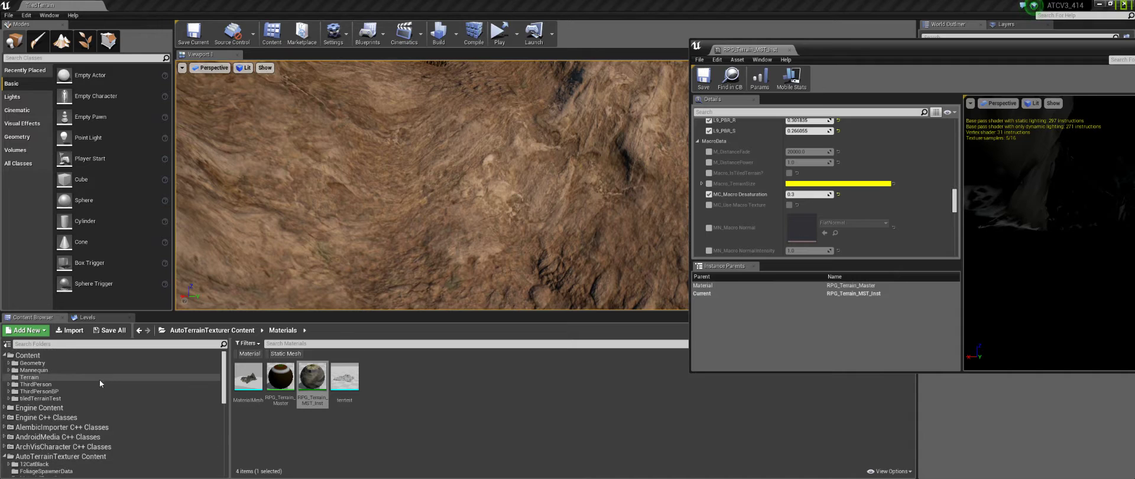
left_click(76, 397)
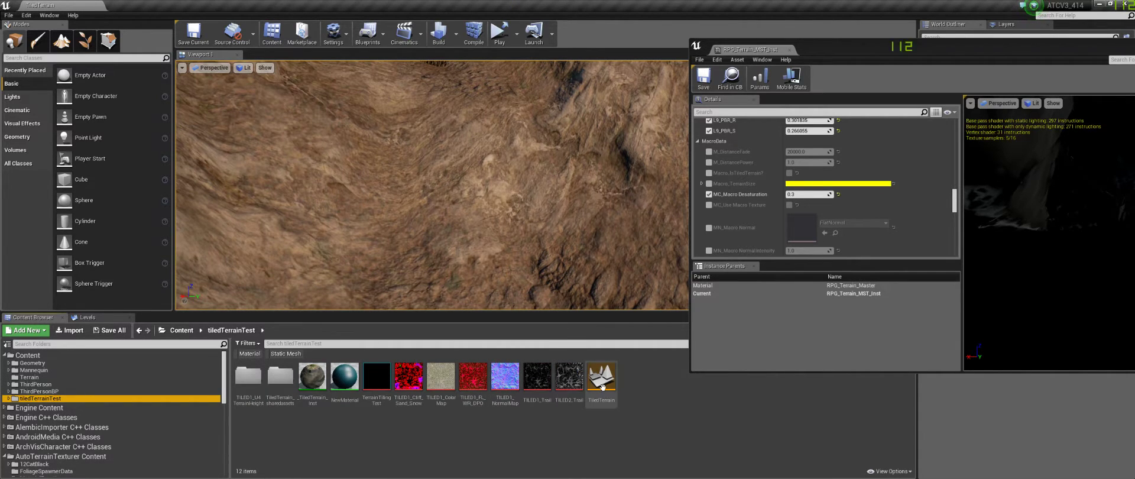
double_click(312, 379)
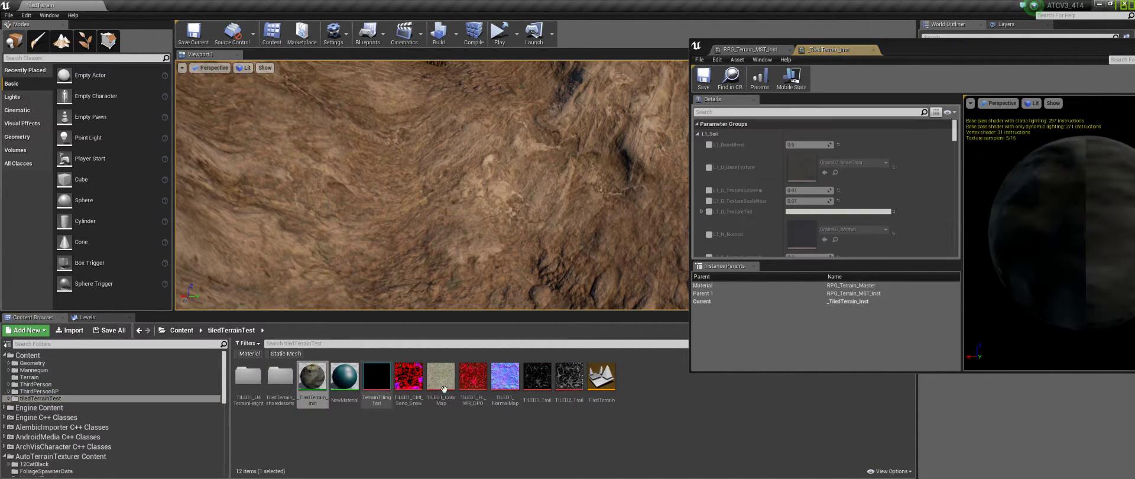
double_click(896, 51)
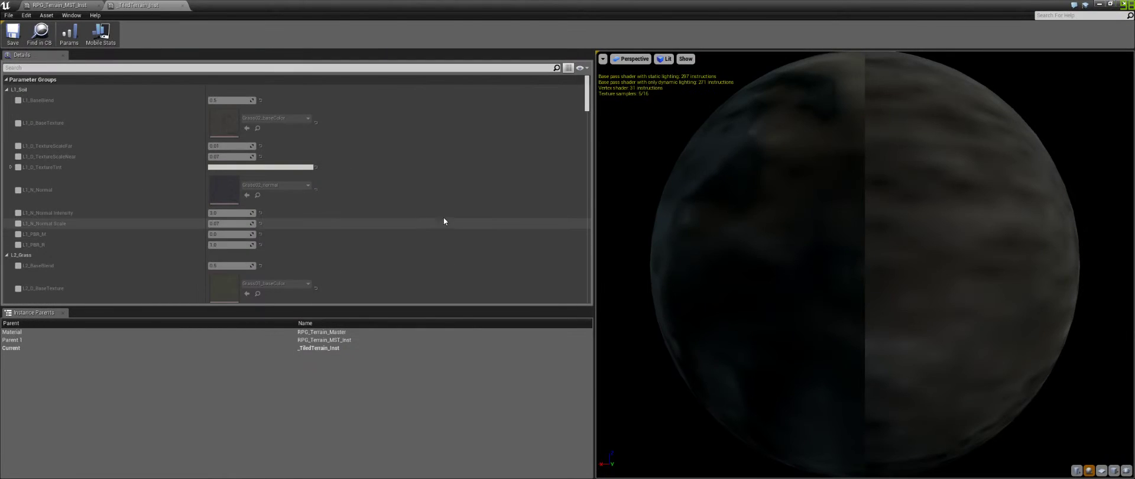
Enable MC_Use Macro Texture in the MacroData group of _TiledTerrain_Inst
scroll(444, 217, "down", 5)
left_click_drag(588, 106, 583, 206)
scroll(124, 158, "down", 4)
scroll(124, 157, "down", 1)
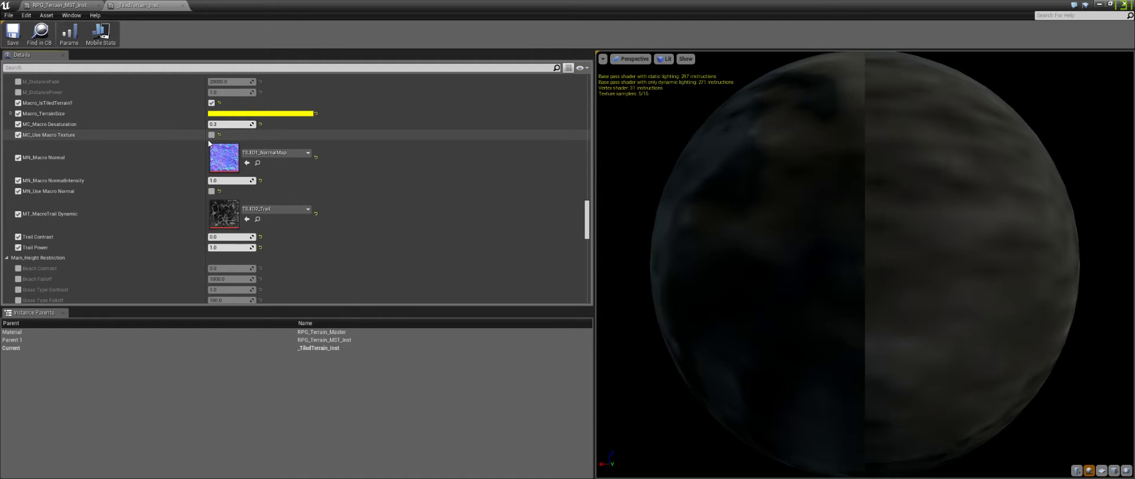
left_click(211, 135)
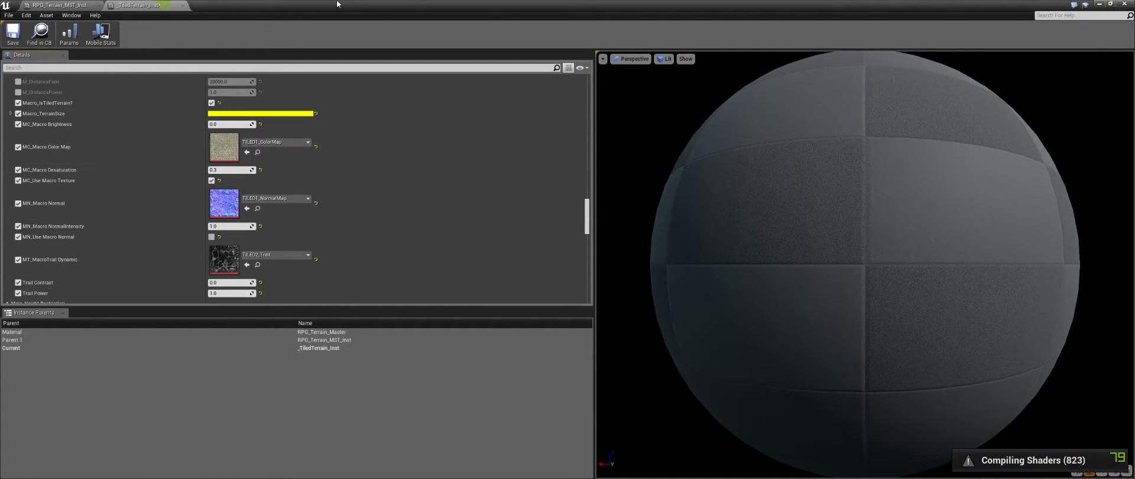
Look over the landscape in the level viewport and review the MacroData parameters of _TiledTerrain_Inst
left_click_drag(337, 4, 375, 217)
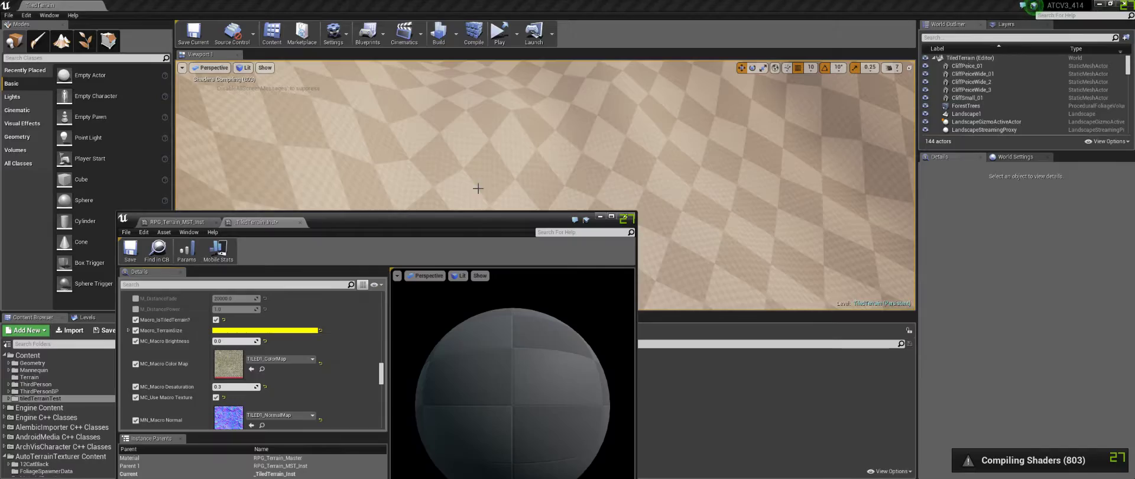
right_click_drag(532, 142, 567, 92)
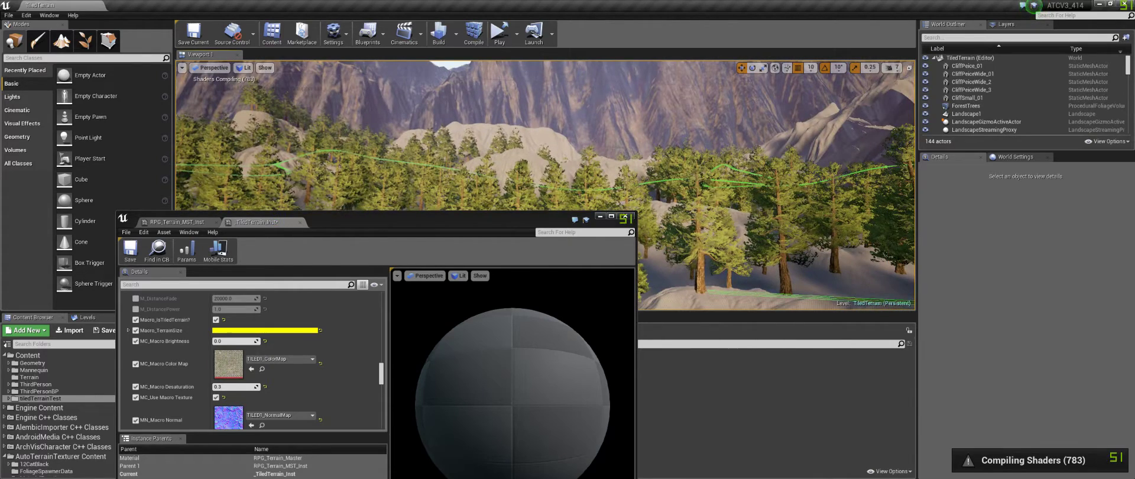
left_click(612, 217)
scroll(148, 165, "up", 1)
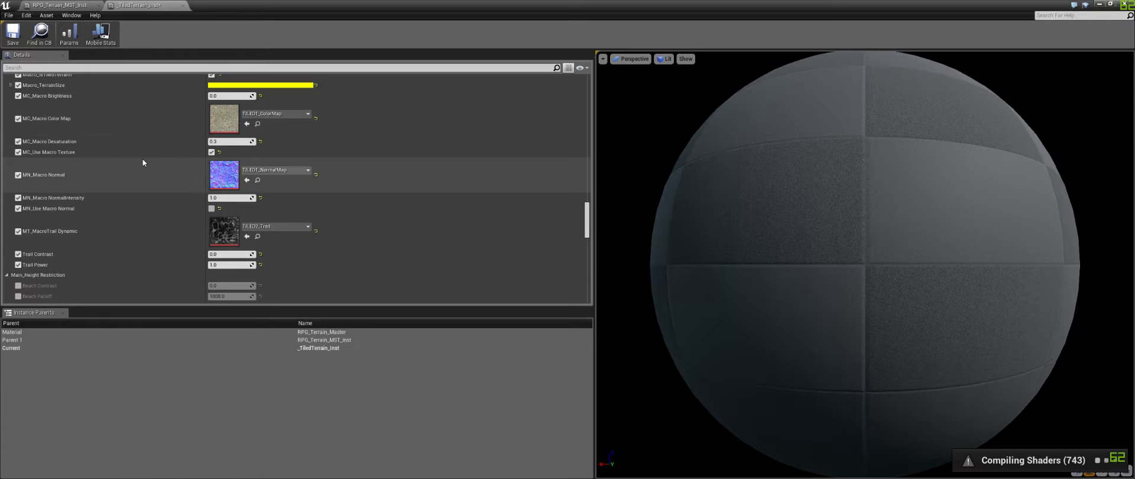
scroll(178, 196, "up", 1)
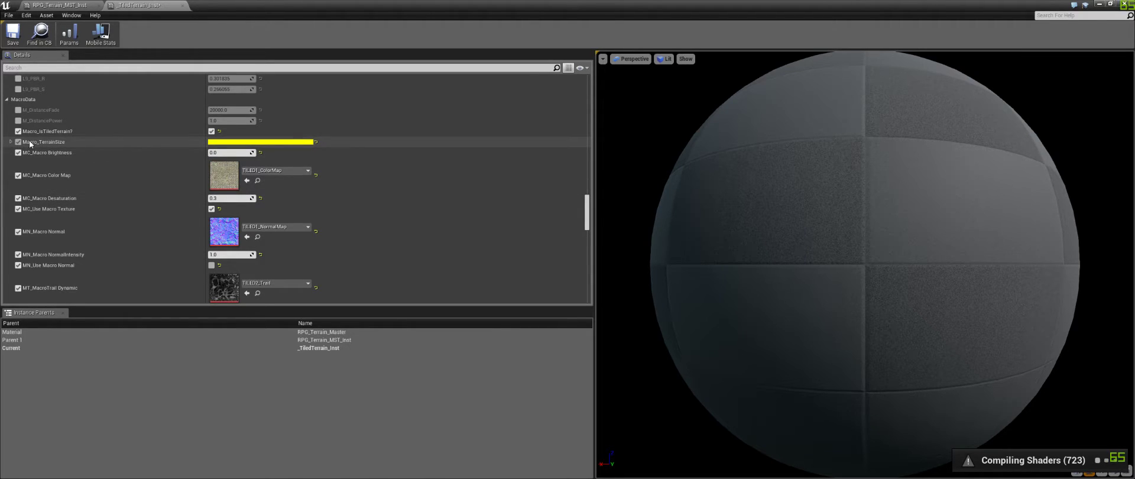
Inspect the Macro_TerrainSize channels and the macro normal and trail parameters in the MacroData group of _TiledTerrain_Inst
left_click(10, 142)
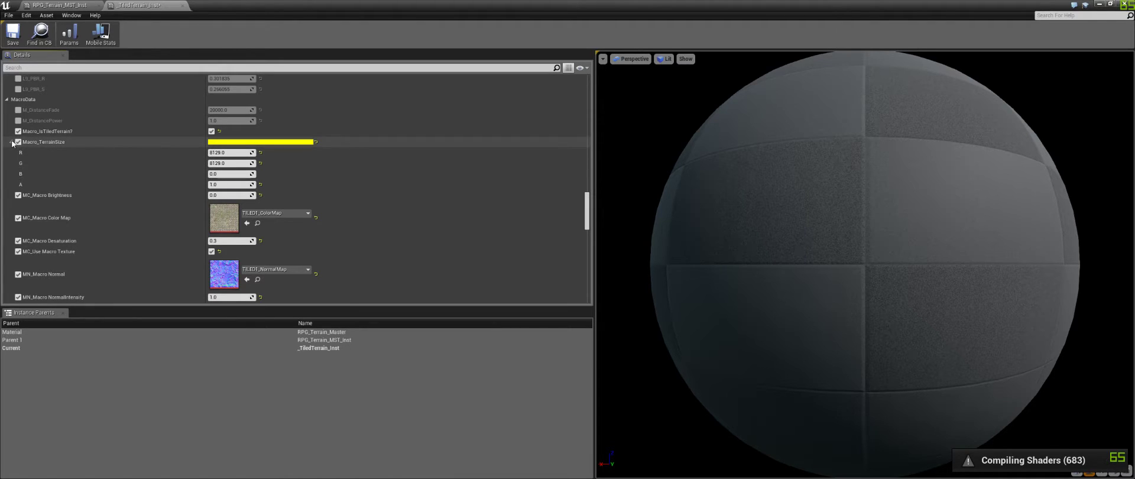
left_click(10, 142)
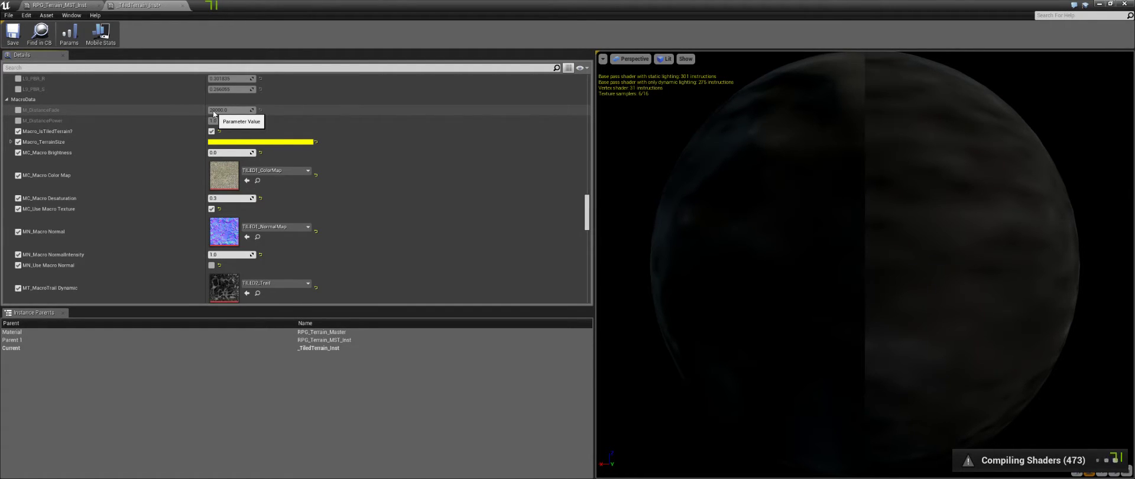
scroll(211, 196, "down", 2)
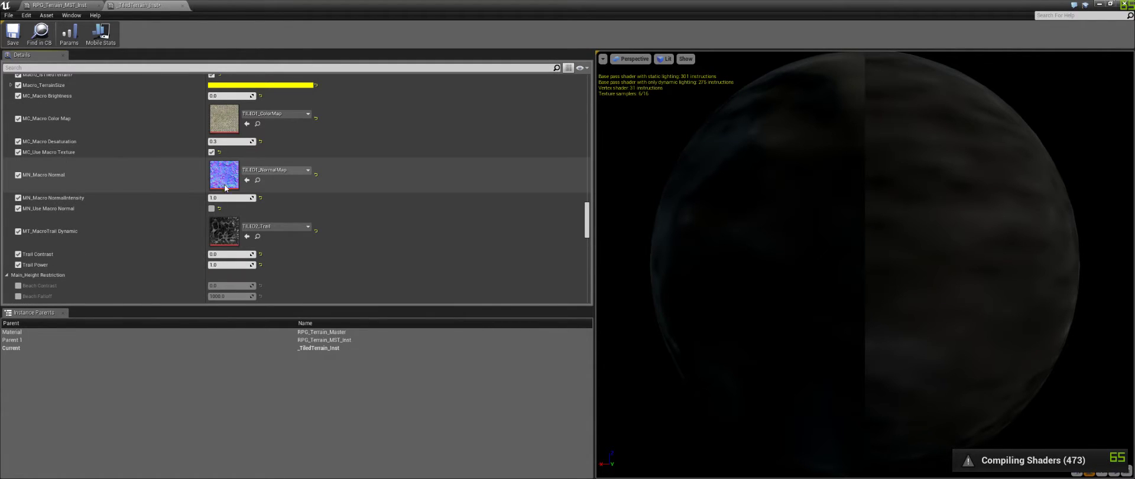
scroll(167, 187, "down", 2)
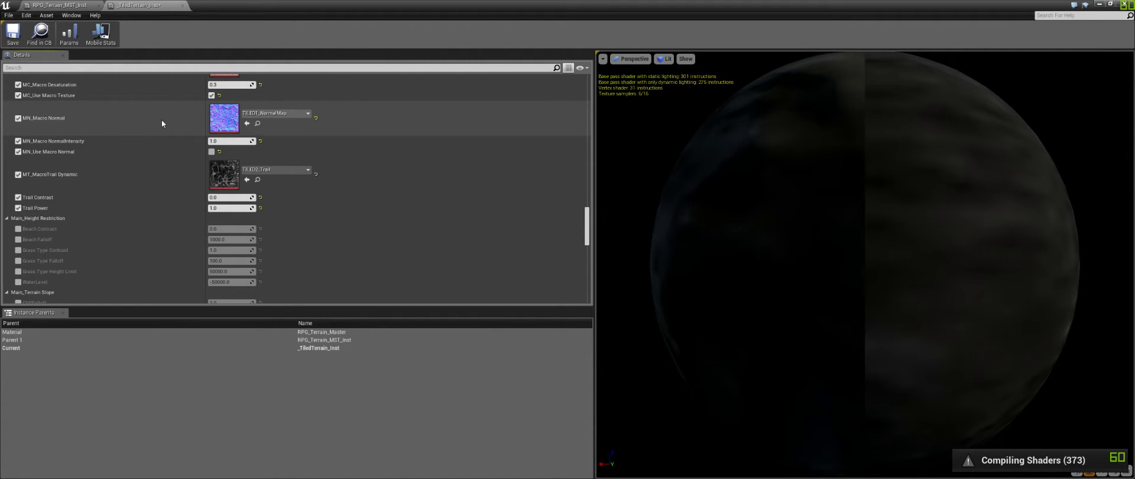
scroll(123, 180, "up", 2)
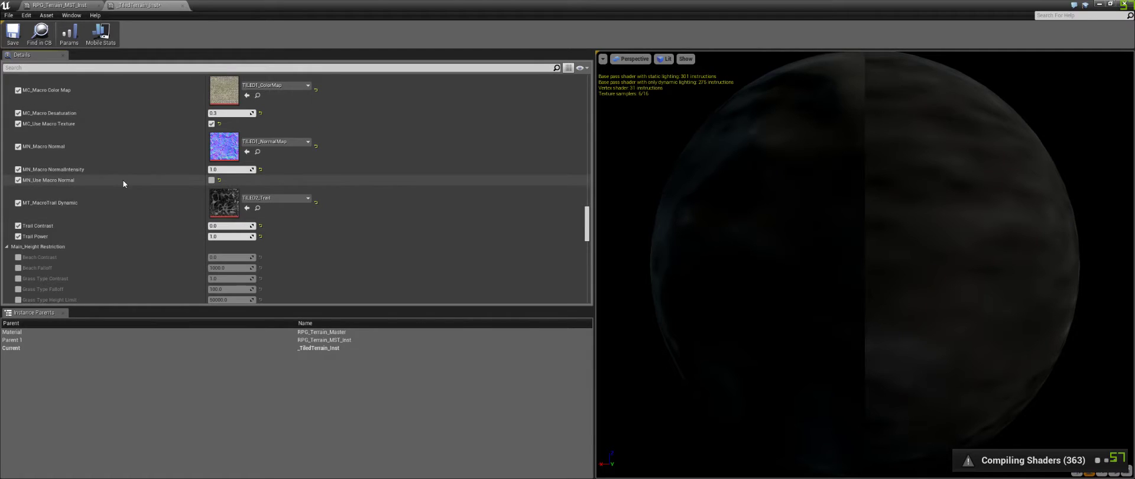
scroll(117, 186, "down", 1)
scroll(89, 190, "down", 1)
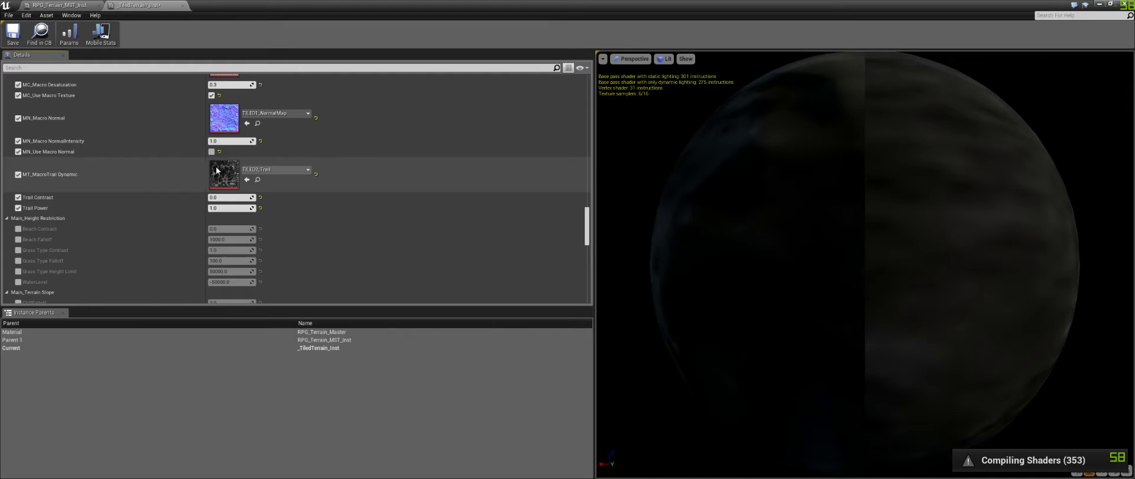
scroll(135, 169, "down", 2)
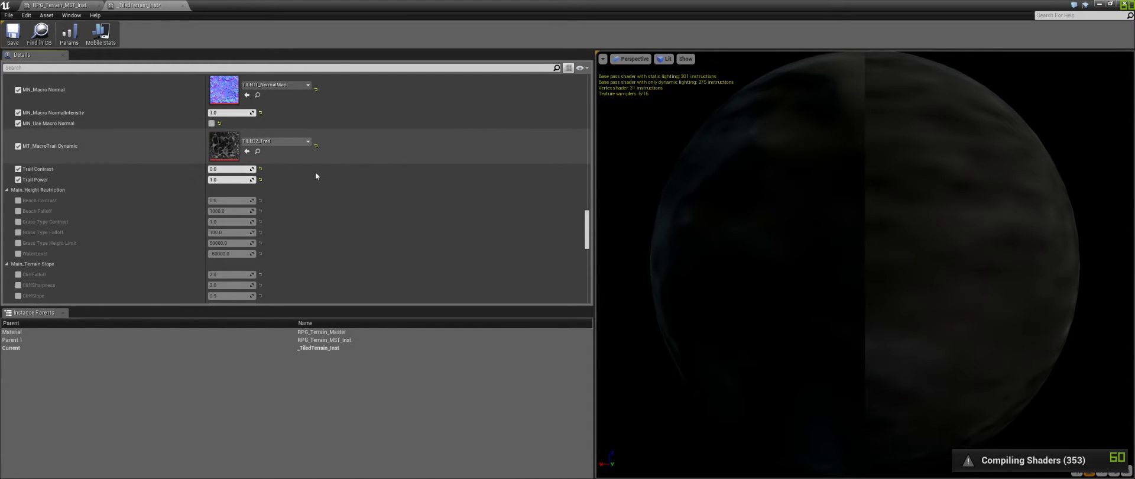
Shrink the material editor window and fly through the level viewport to examine the landscape's macro texture, trails and cliffs
double_click(794, 4)
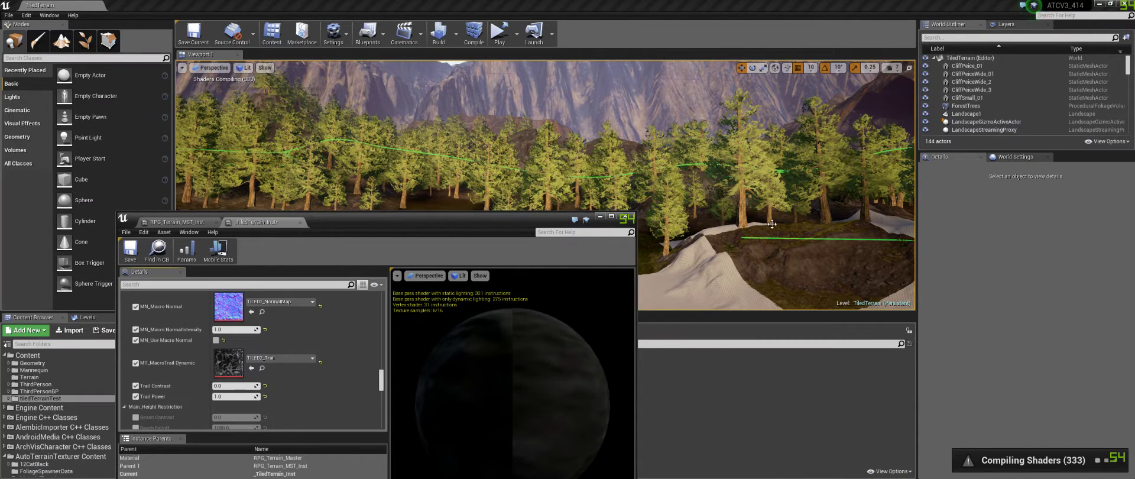
right_click_drag(772, 259, 781, 188)
key("w")
key("w")
right_click_drag(798, 250, 768, 237)
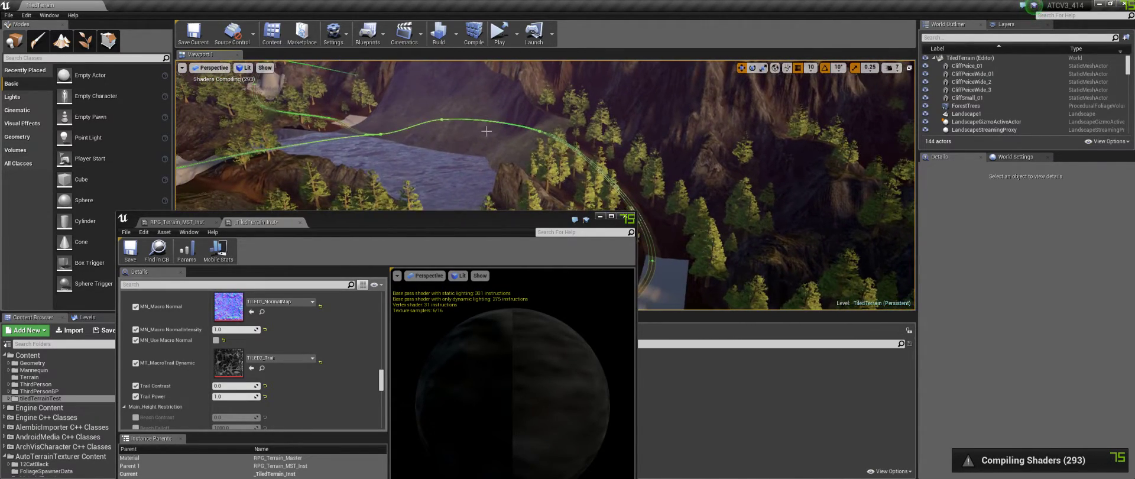
right_click_drag(483, 129, 360, 77)
right_click_drag(484, 128, 426, 172)
key("w")
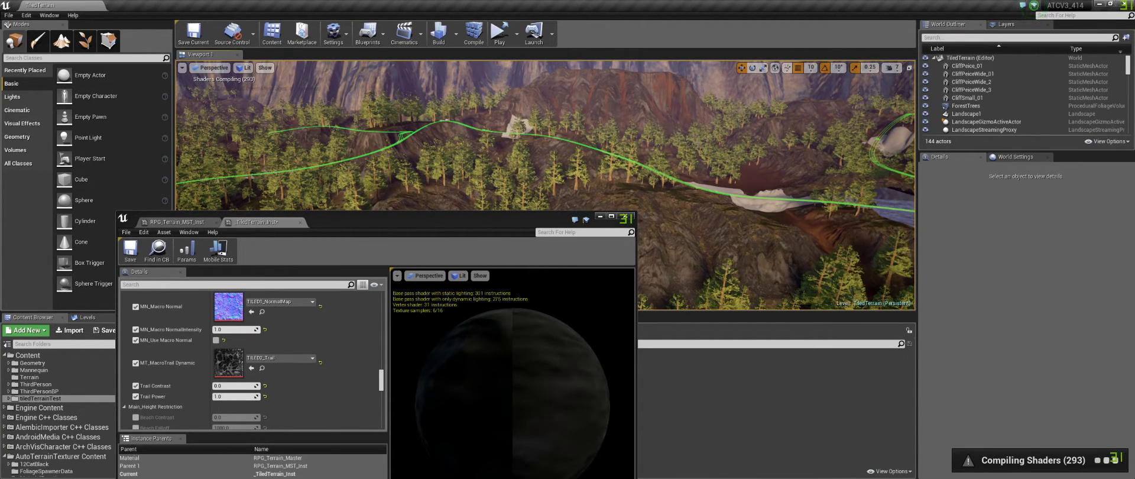
right_click_drag(781, 214, 668, 148)
key("w")
right_click_drag(780, 231, 715, 215)
key("s")
right_click_drag(669, 186, 591, 182)
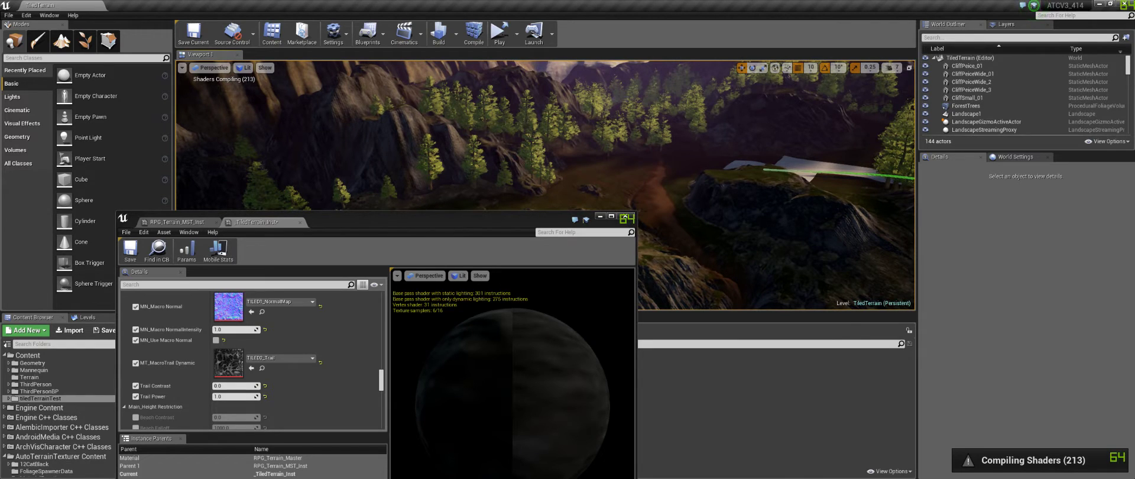
mouse_move(724, 197)
right_mouse_down()
mouse_move(718, 182)
mouse_move(732, 185)
right_mouse_up()
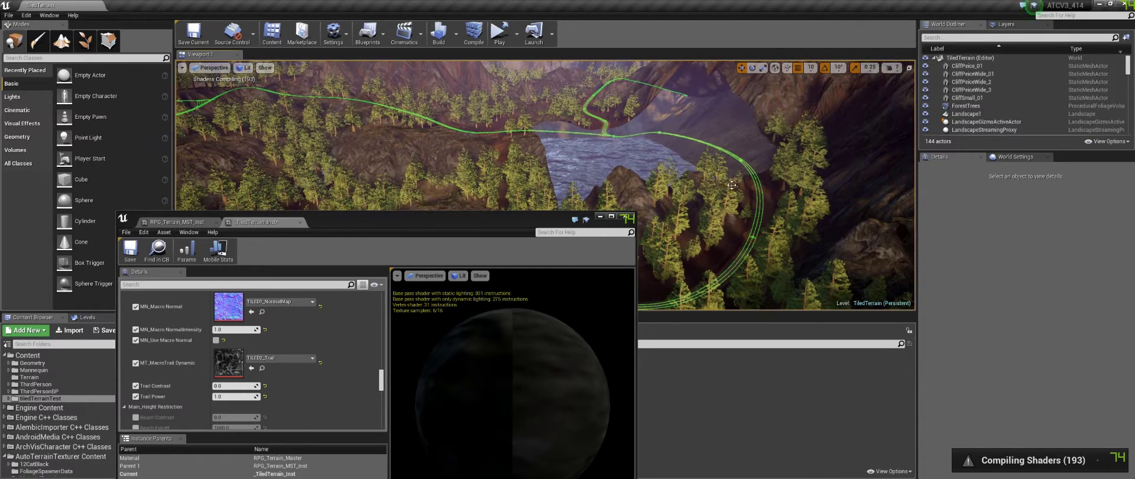
Open the TILED2_Trail texture used by MT_MacroTrail Dynamic for inspection, and return to the _TiledTerrain_Inst editor
left_click(611, 217)
double_click(226, 148)
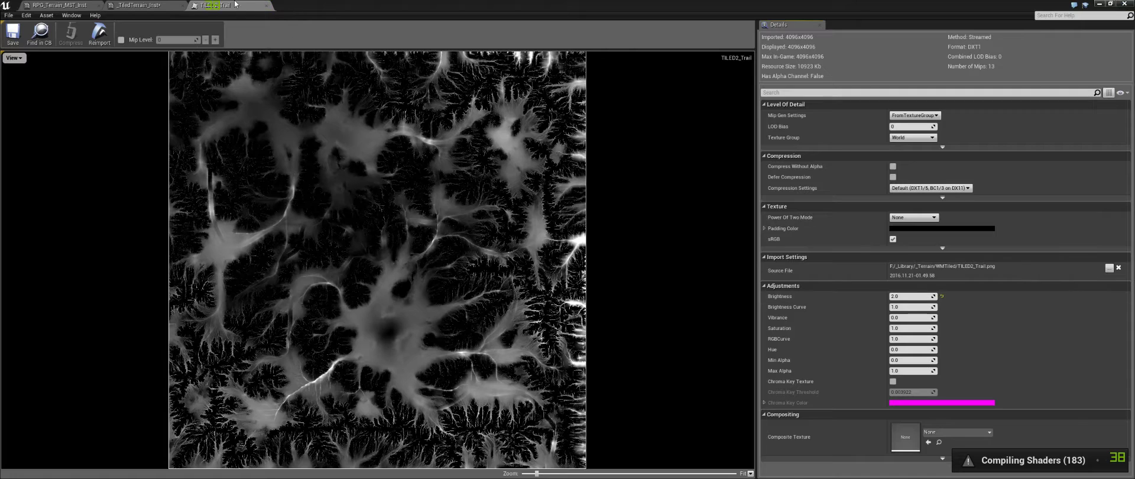
left_click(151, 7)
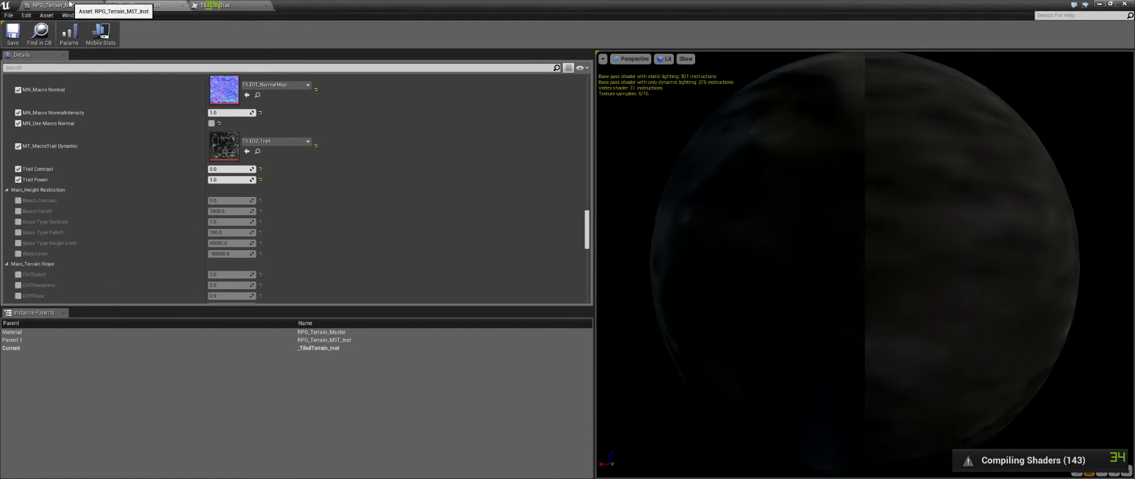
left_click(72, 5)
left_click(134, 5)
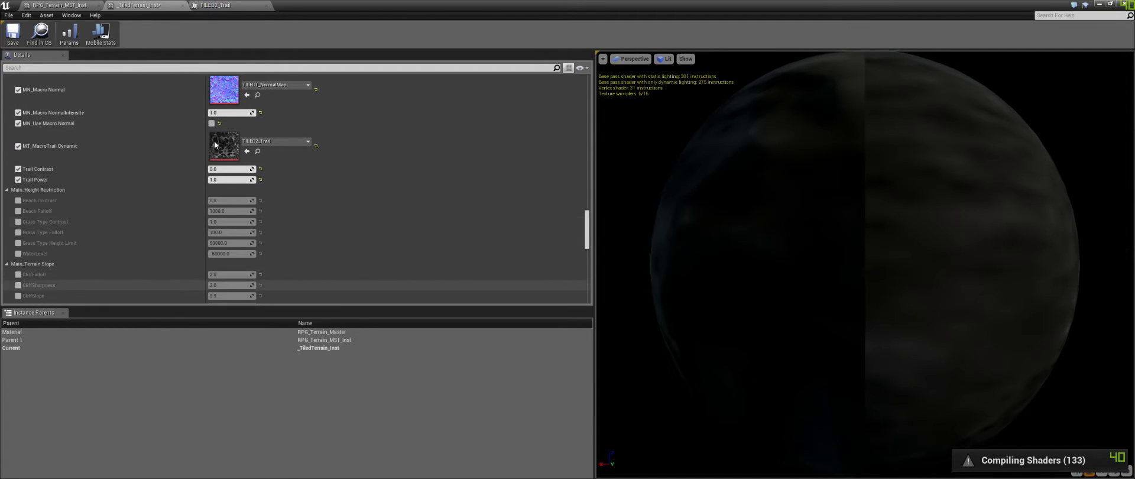
Enable the Show Procedual Foliage Debug Color switch in the X_LayerToggle group of _TiledTerrain_Inst
scroll(92, 178, "down", 3)
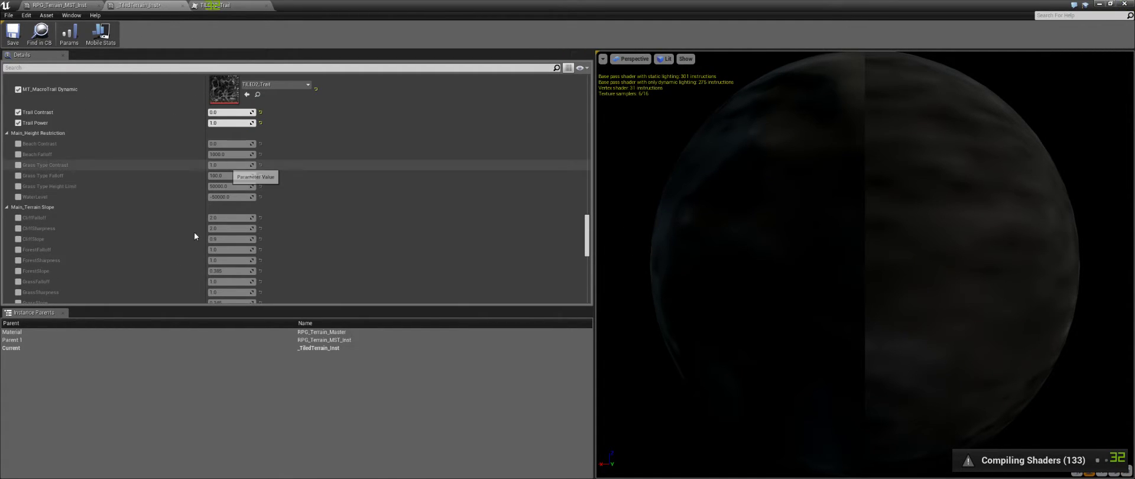
scroll(70, 174, "down", 5)
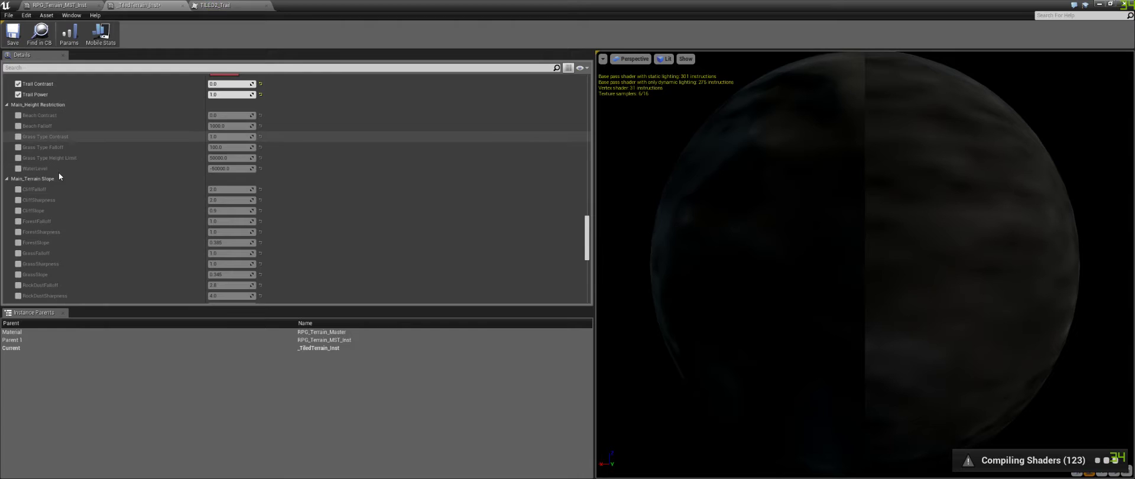
scroll(58, 182, "down", 4)
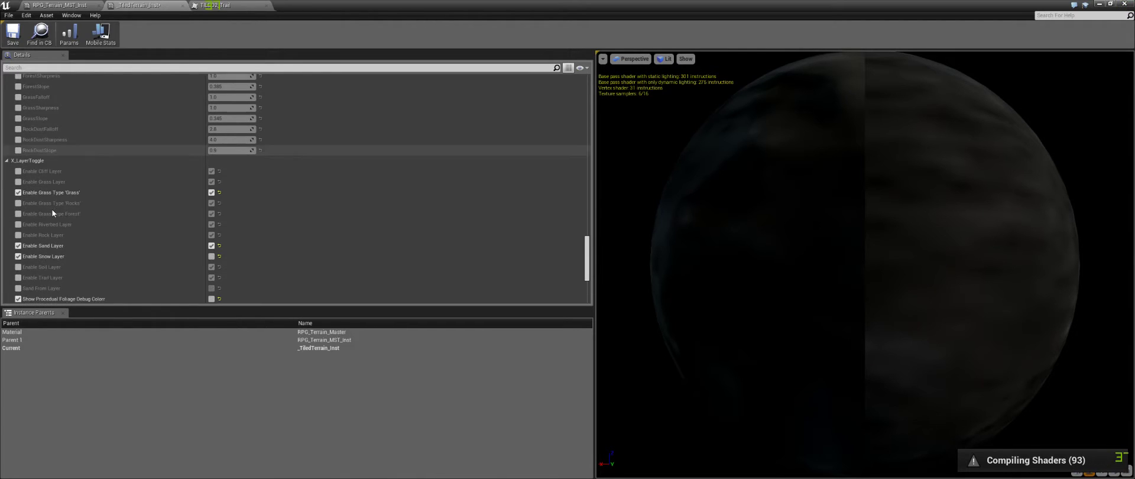
scroll(83, 216, "down", 3)
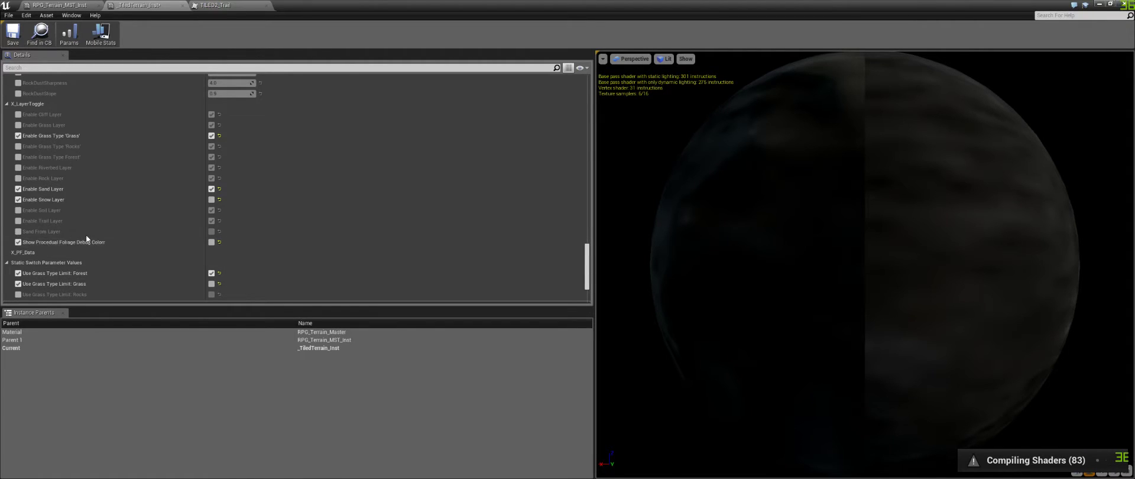
left_click(211, 243)
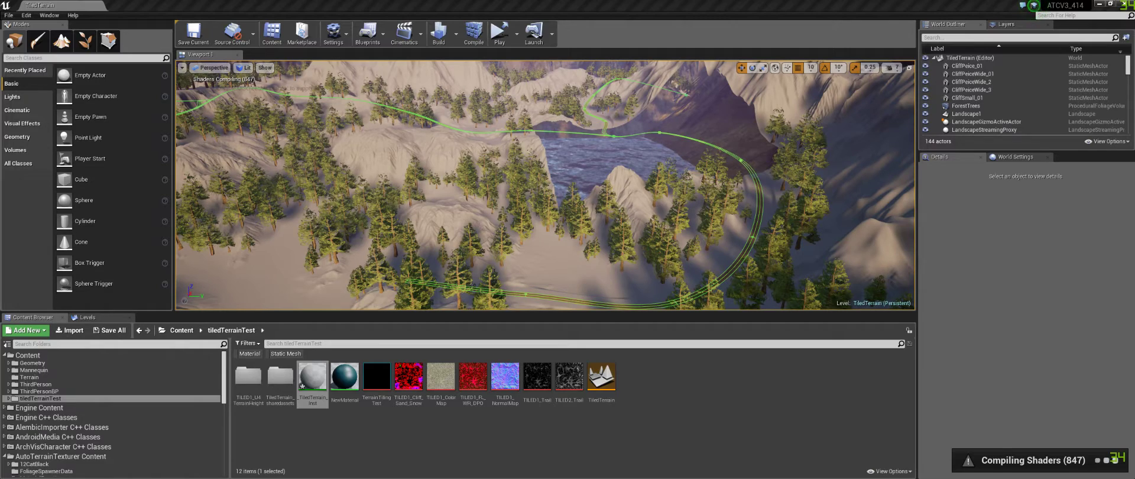
Look over the landscape, place the reduced _TiledTerrain_Inst editor over the main window and check its layer toggle and static switch parameters
right_click_drag(472, 167, 402, 225)
right_click_drag(483, 179, 430, 169)
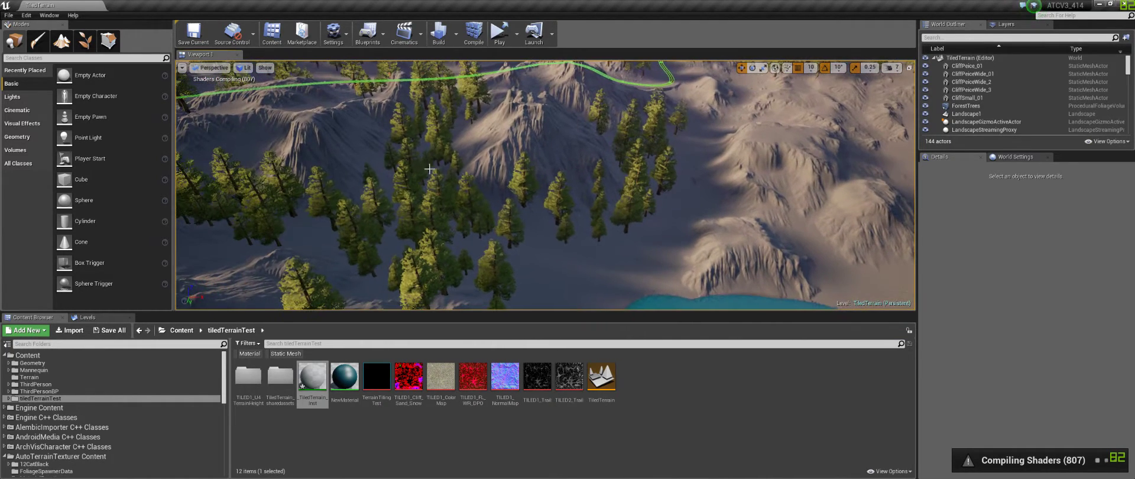
left_click_drag(0, 9, 755, 41)
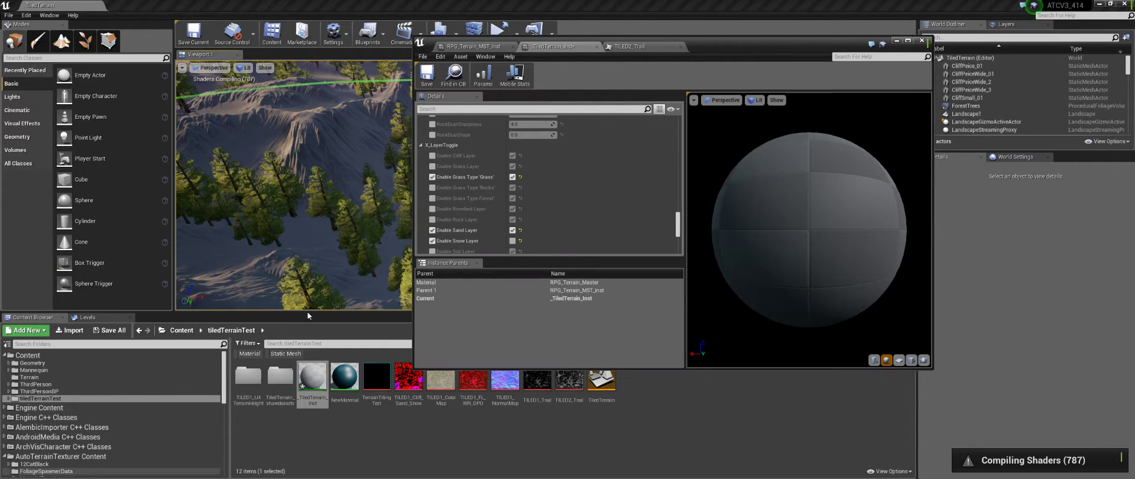
scroll(541, 228, "down", 5)
scroll(525, 233, "up", 3)
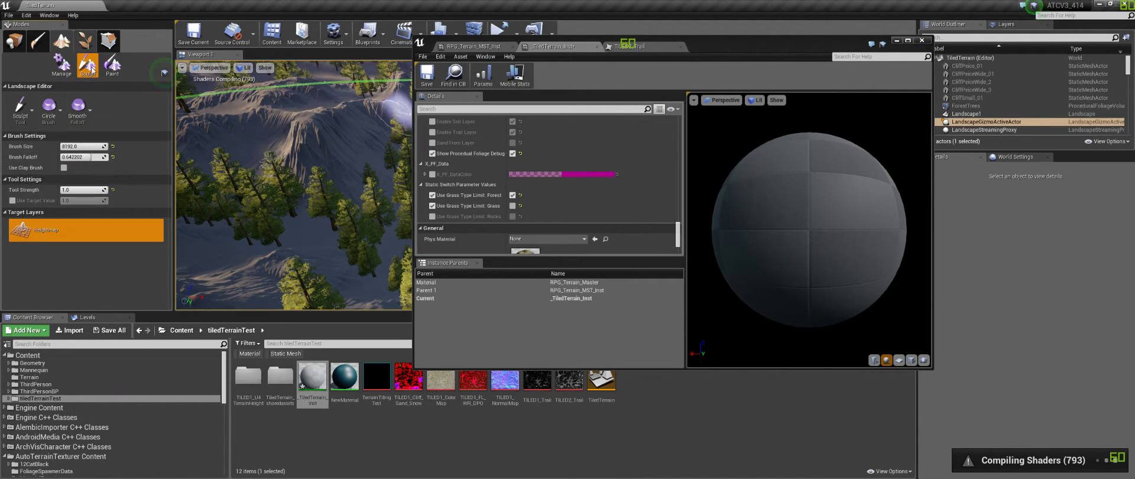
Switch the landscape tools to painting and select the ProcedualFoliageData target layer
left_click(112, 64)
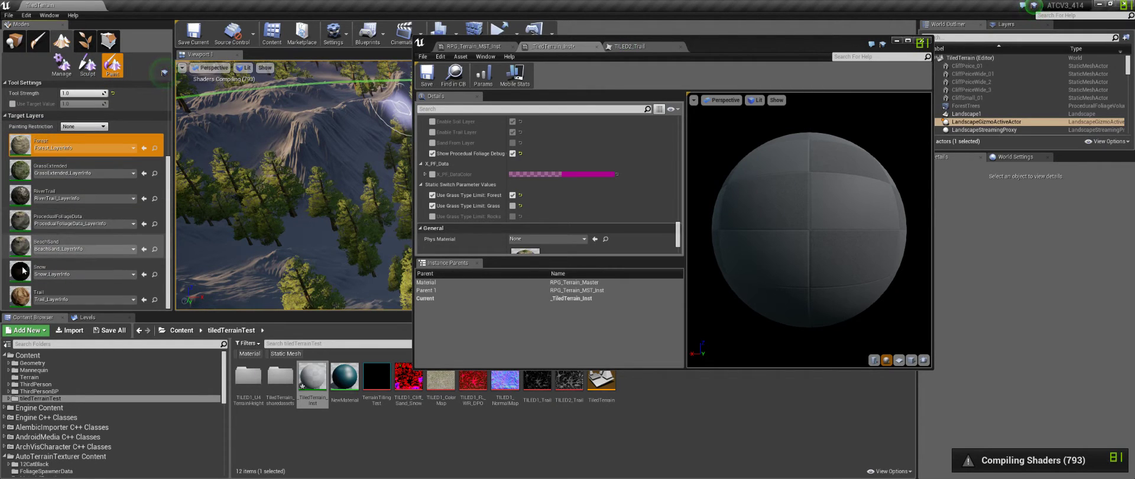
left_click(23, 224)
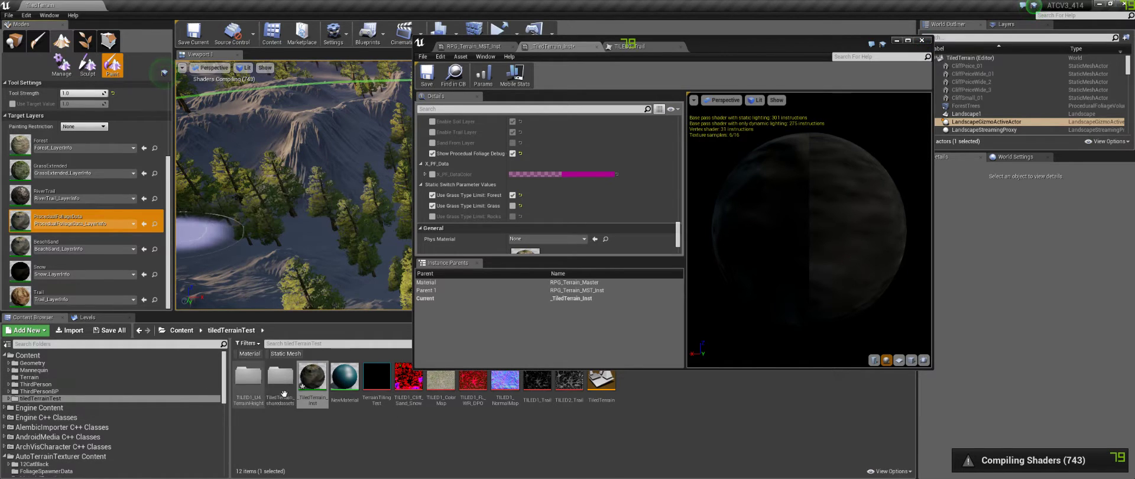
Open the ForestTrees procedural foliage spawner from the ProcedualFoliage folder of AutoTerrainTexturer Content
scroll(55, 444, "down", 2)
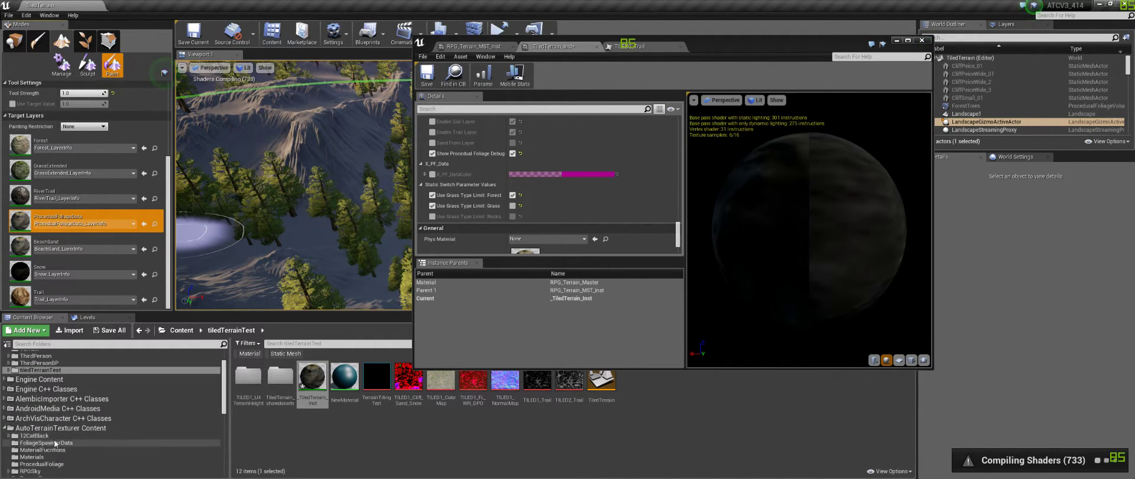
scroll(55, 444, "down", 3)
left_click(41, 421)
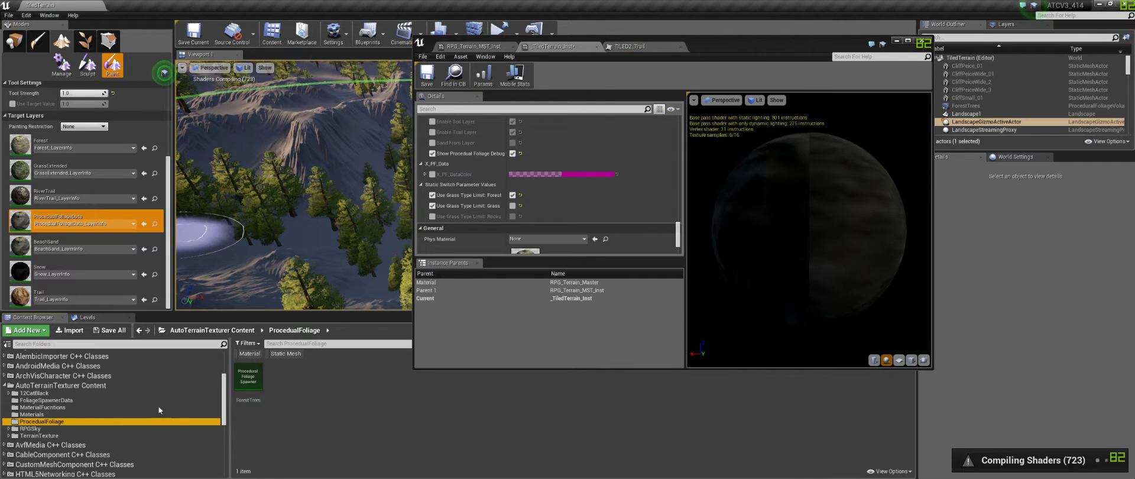
double_click(247, 376)
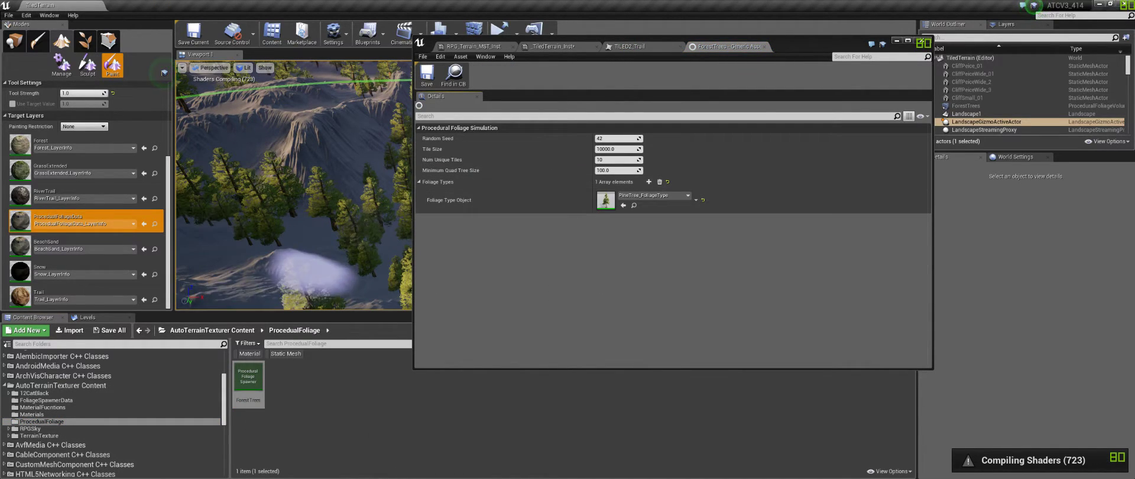
Open PineTree_FoliageType from the ForestTrees spawner and examine its landscape layer, collision and clustering settings
right_click_drag(313, 272, 387, 204)
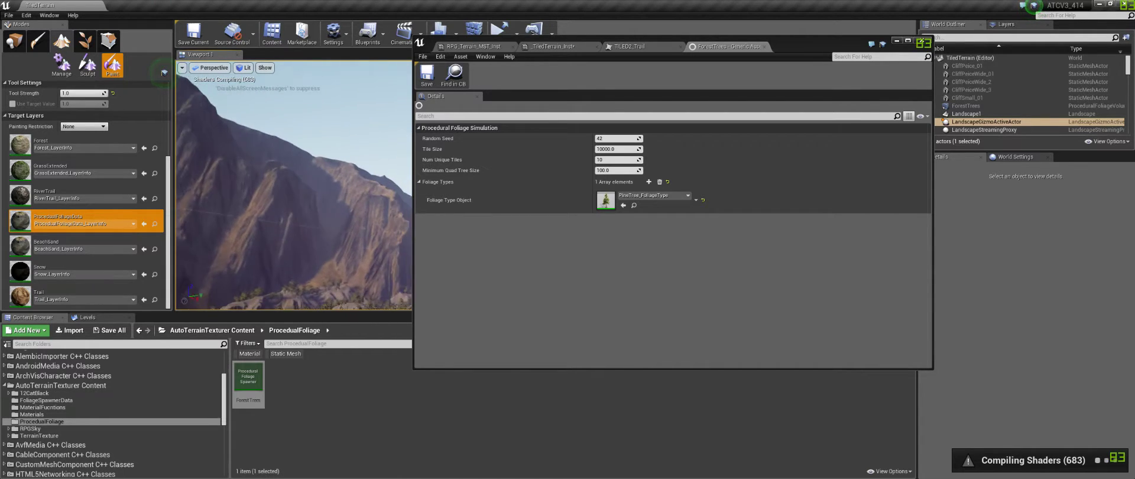
right_click_drag(281, 258, 327, 264)
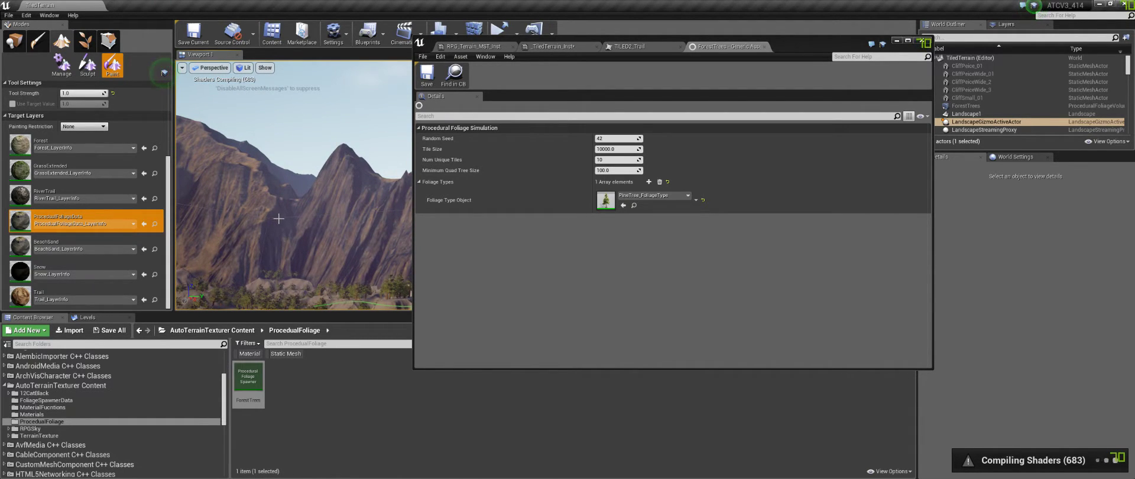
right_click_drag(278, 218, 282, 177)
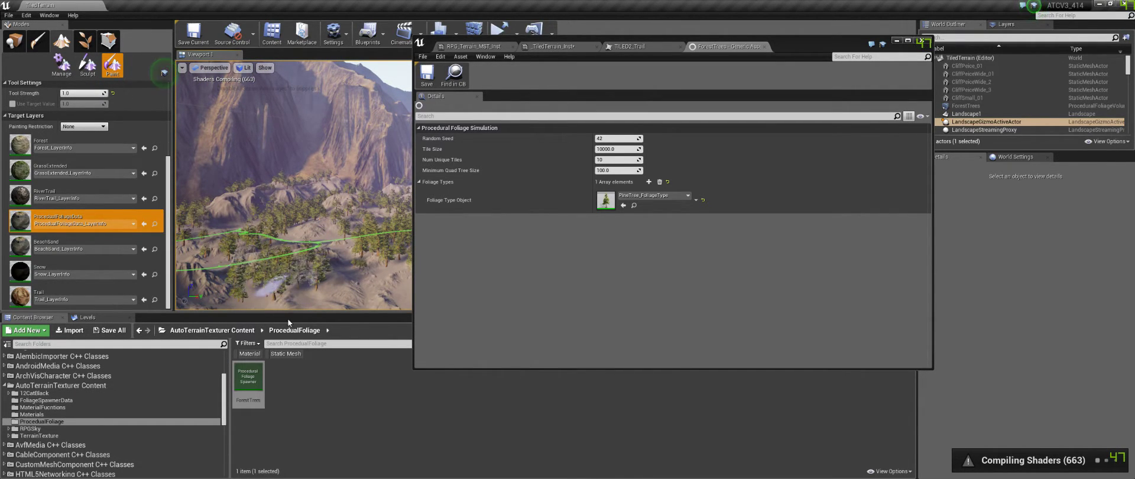
double_click(605, 204)
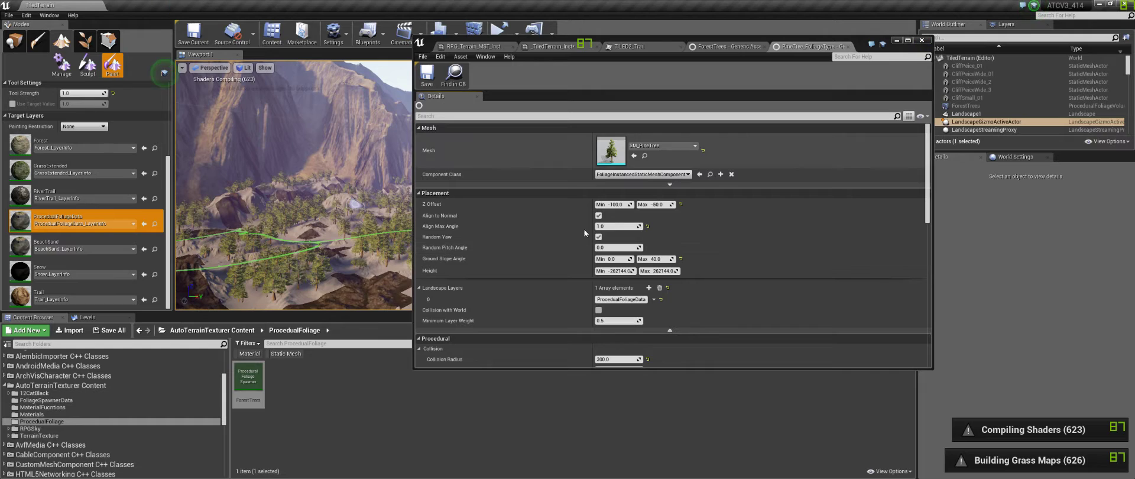
scroll(566, 242, "down", 3)
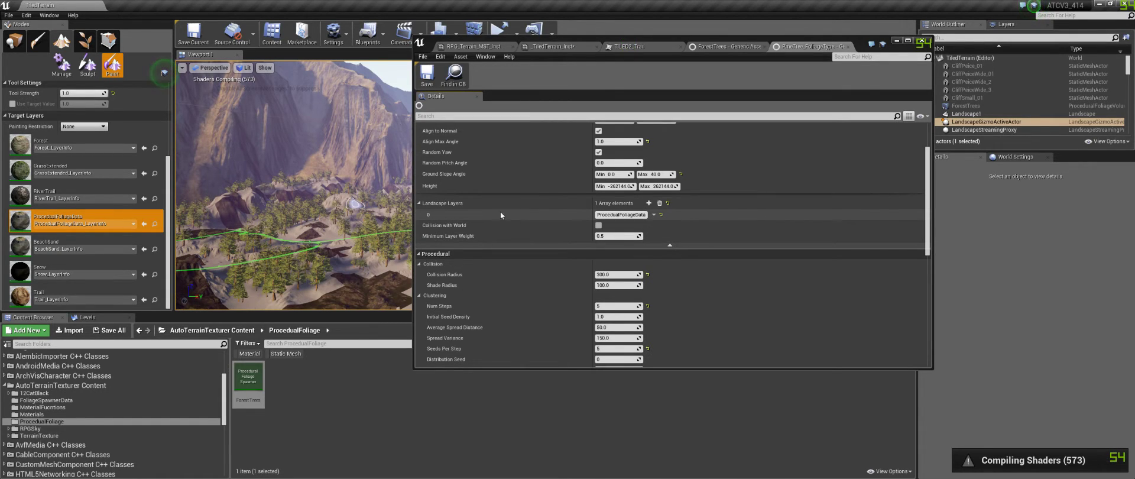
left_click_drag(597, 215, 642, 214)
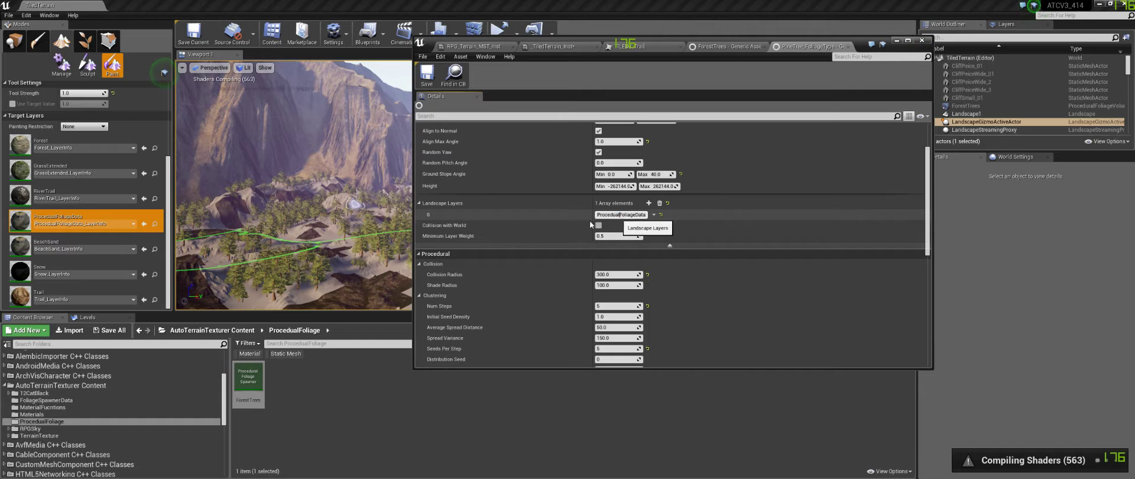
scroll(559, 229, "down", 2)
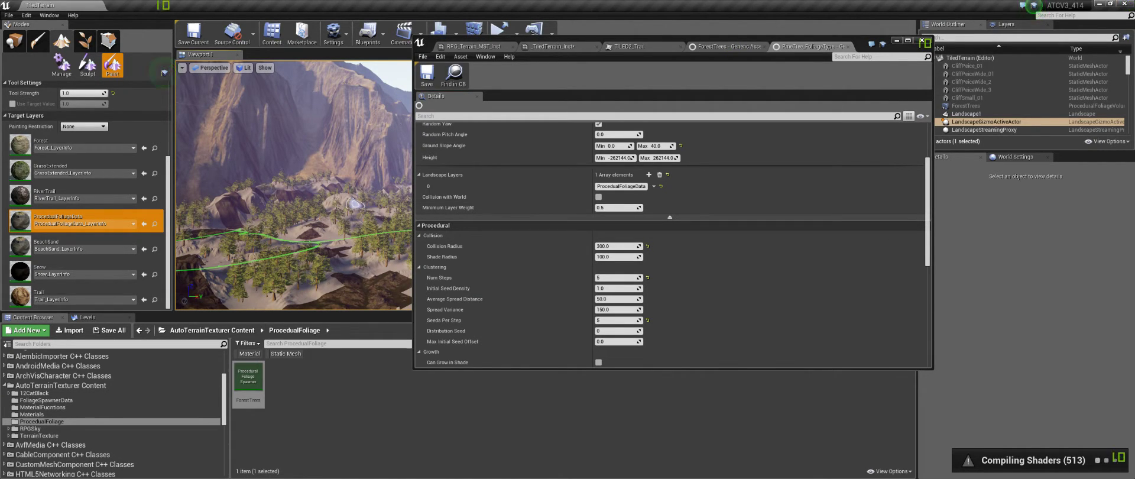
Look over the tree-covered areas painted with ProcedualFoliageData, moving the foliage type editor aside to uncover the viewport
right_click_drag(353, 204, 355, 159)
right_click_drag(347, 229, 347, 302)
right_click_drag(341, 191, 358, 200)
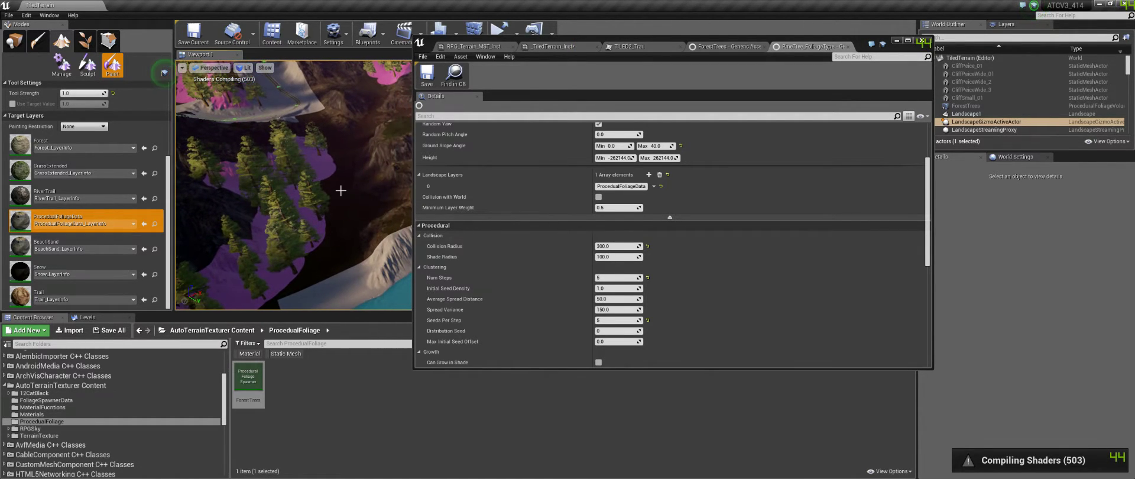
left_click_drag(639, 39, 769, 26)
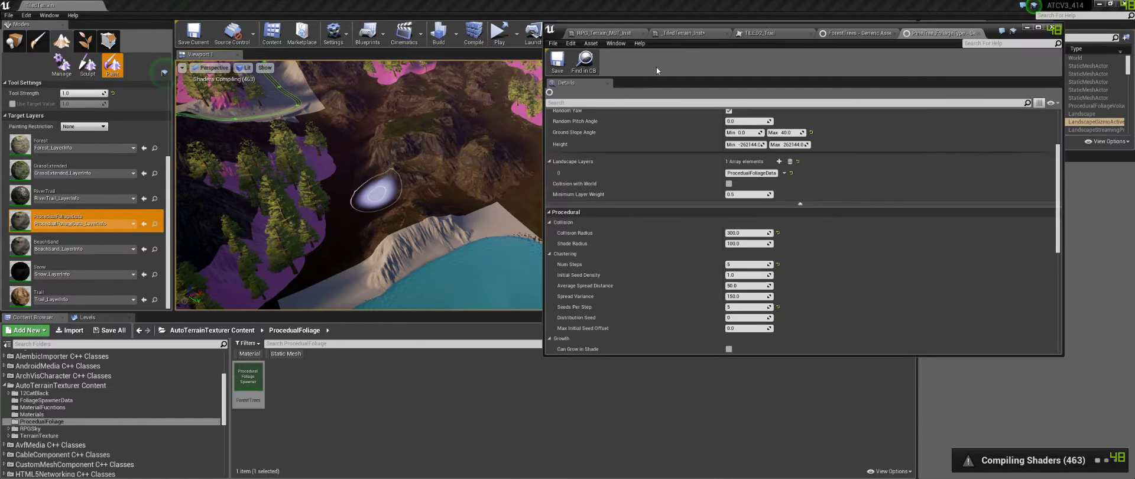
mouse_move(410, 240)
right_mouse_down()
mouse_move(354, 246)
mouse_move(352, 215)
mouse_move(379, 237)
mouse_move(353, 217)
mouse_move(376, 213)
mouse_move(337, 213)
mouse_move(425, 248)
right_mouse_up()
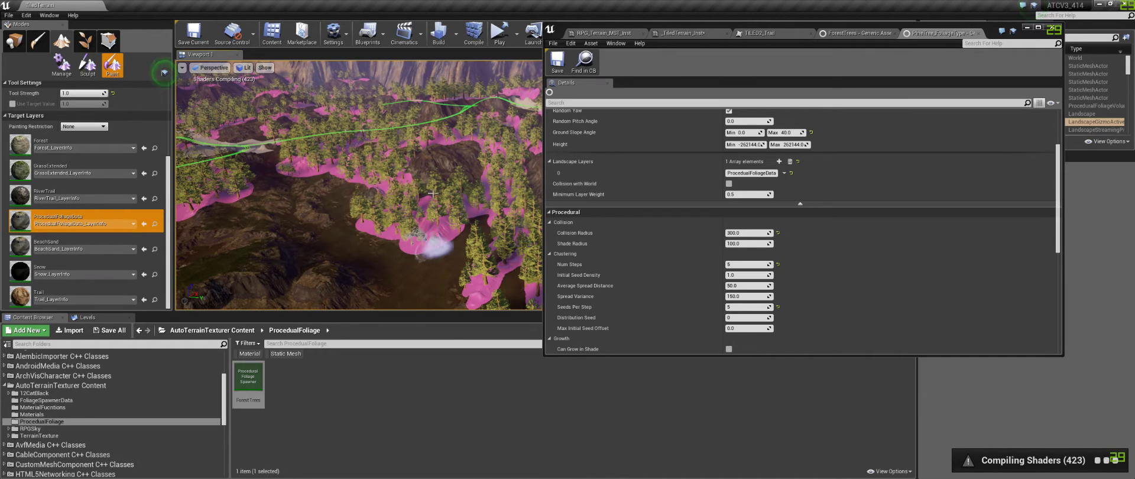
right_click_drag(433, 193, 431, 185)
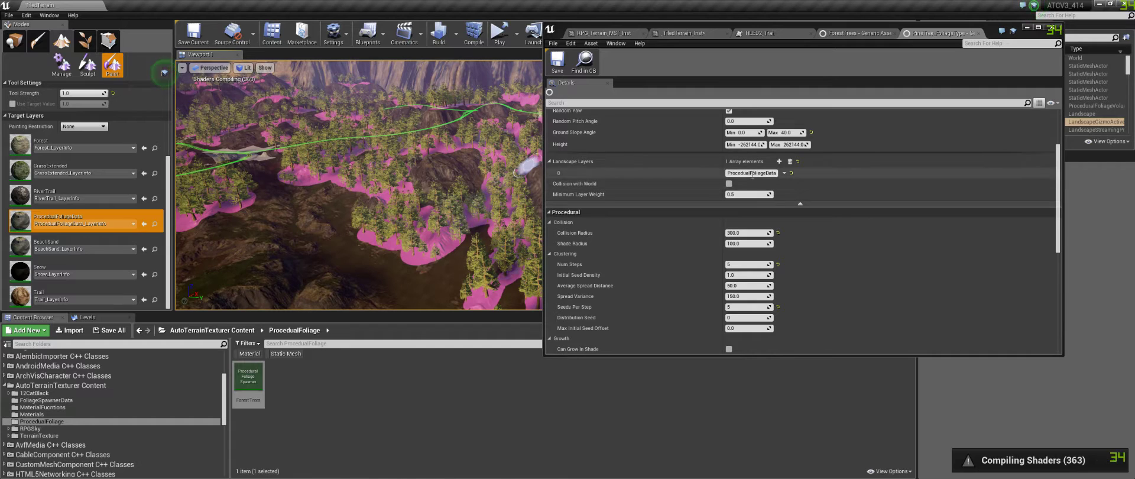
Review the collision, clustering, growth and procedural scale settings of PineTree_FoliageType and close its editor
scroll(702, 224, "down", 2)
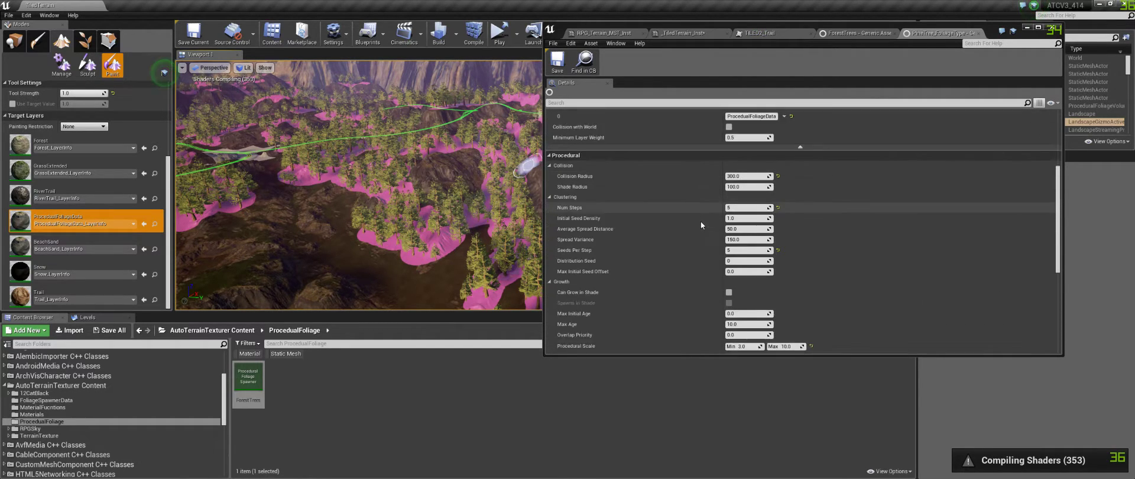
scroll(701, 224, "down", 1)
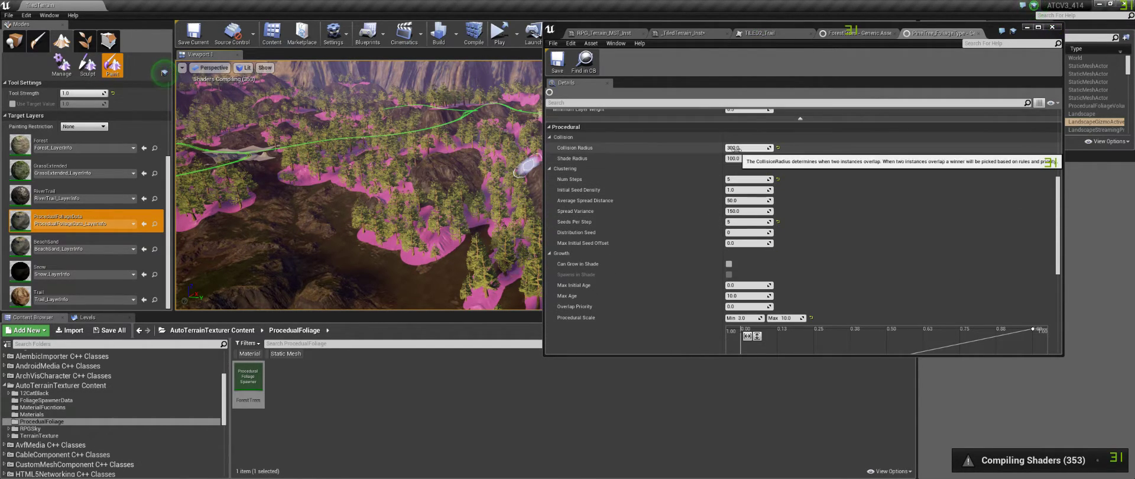
scroll(732, 152, "down", 2)
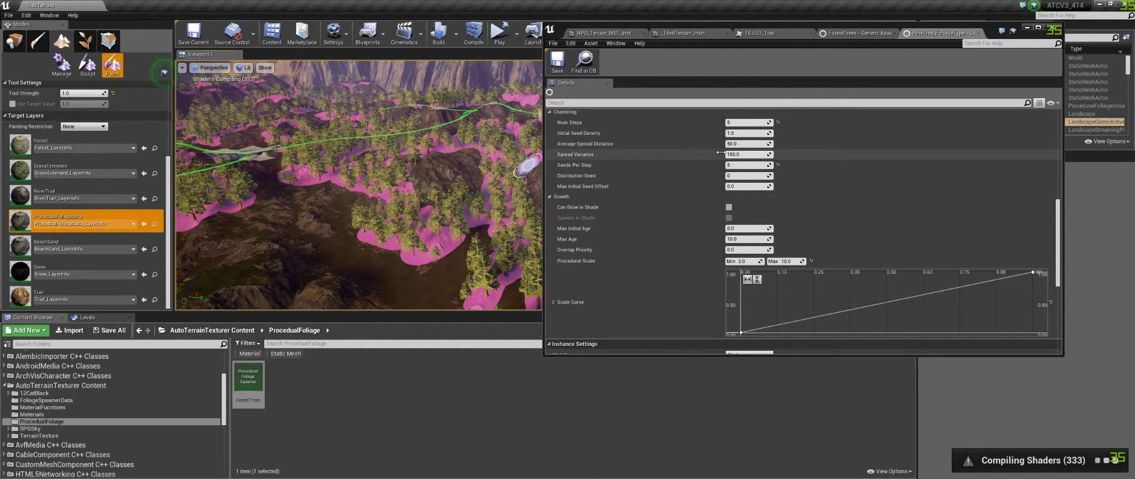
scroll(721, 155, "up", 1)
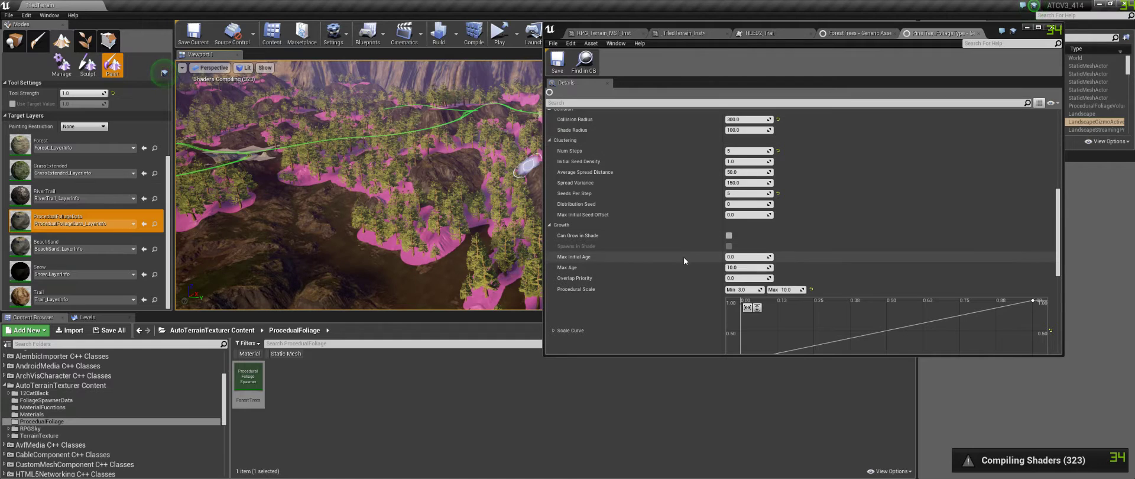
scroll(677, 275, "down", 2)
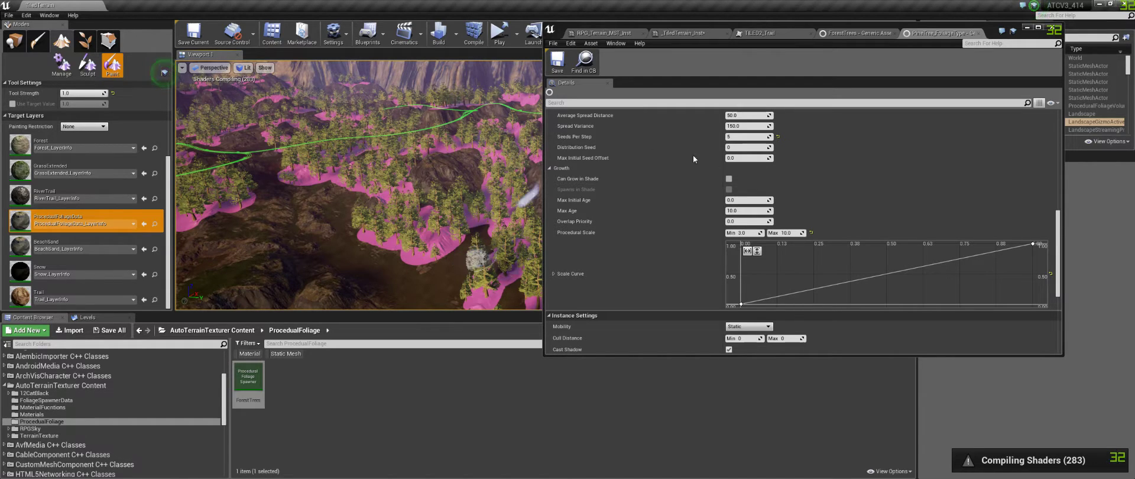
scroll(676, 173, "up", 2)
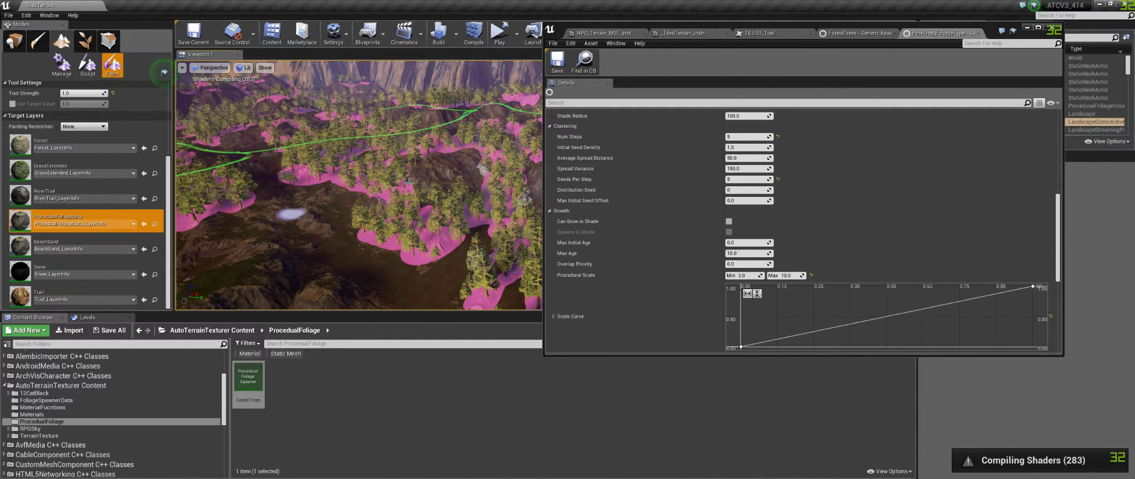
left_click(978, 33)
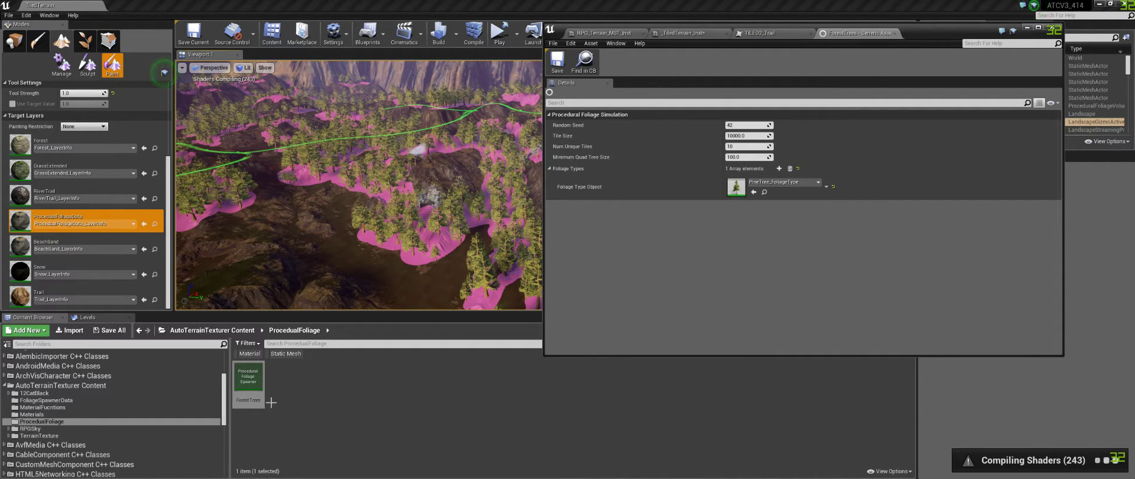
Browse the contents of the RPGSky and TerrainTexture folders in AutoTerrainTexturer Content
left_click(104, 426)
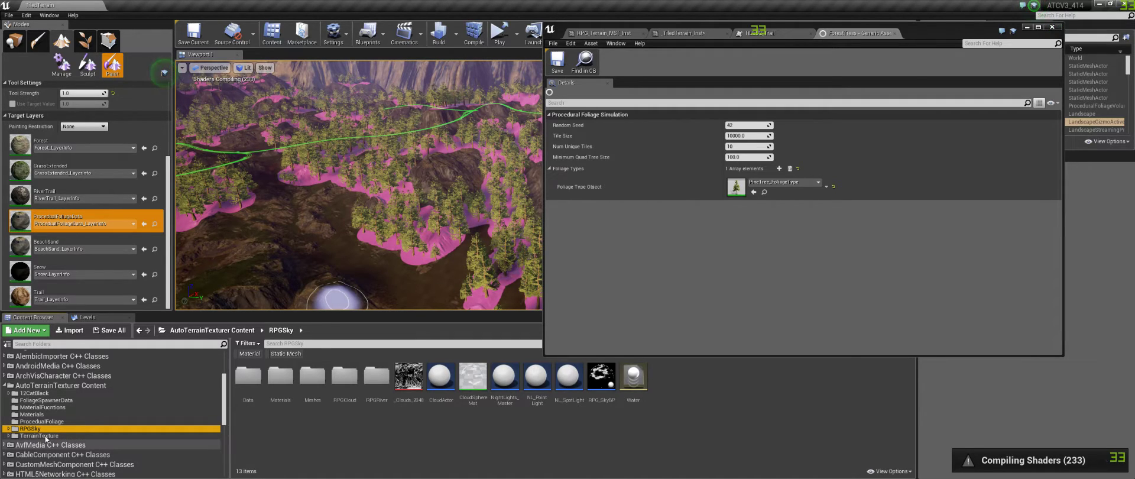
left_click(50, 436)
left_click(52, 429)
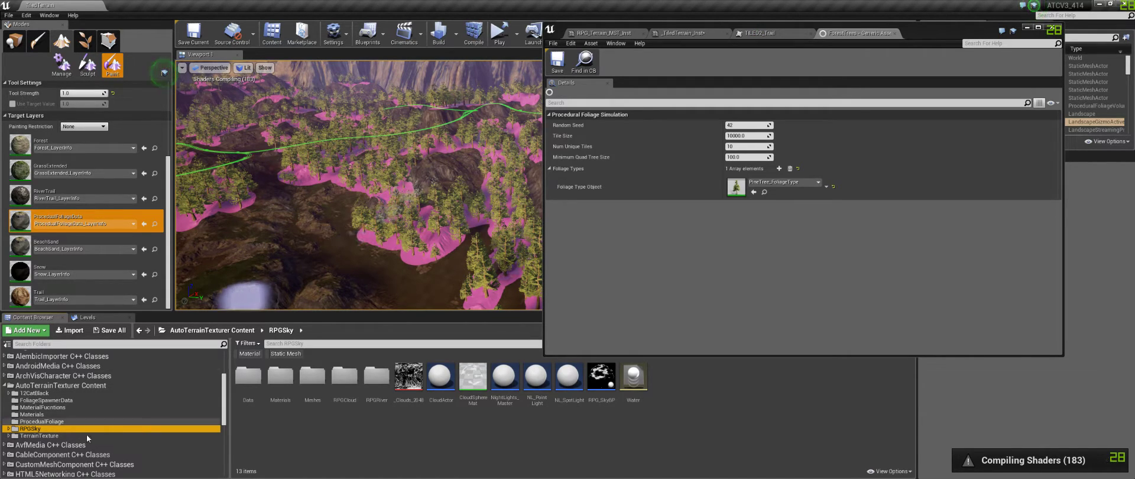
left_click(54, 435)
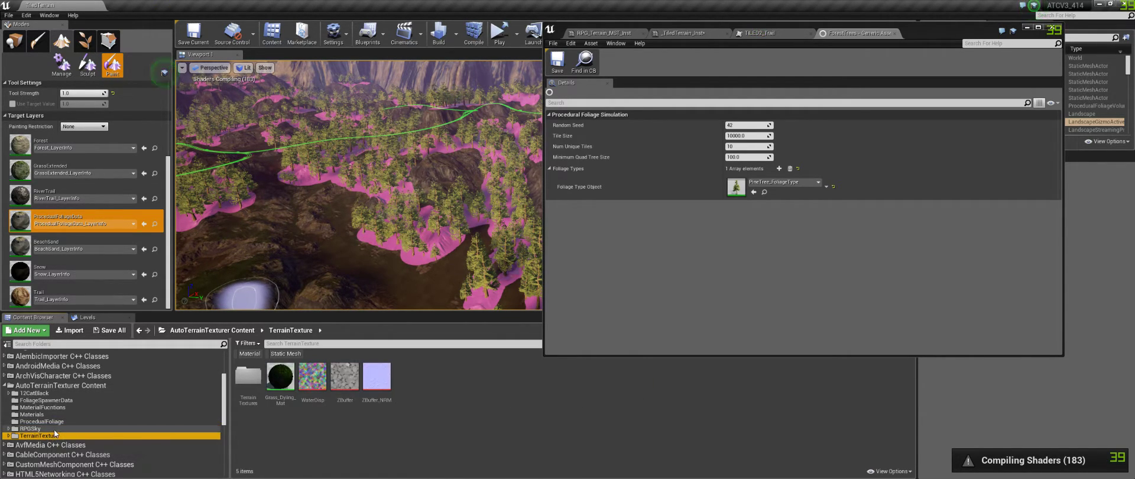
left_click(54, 429)
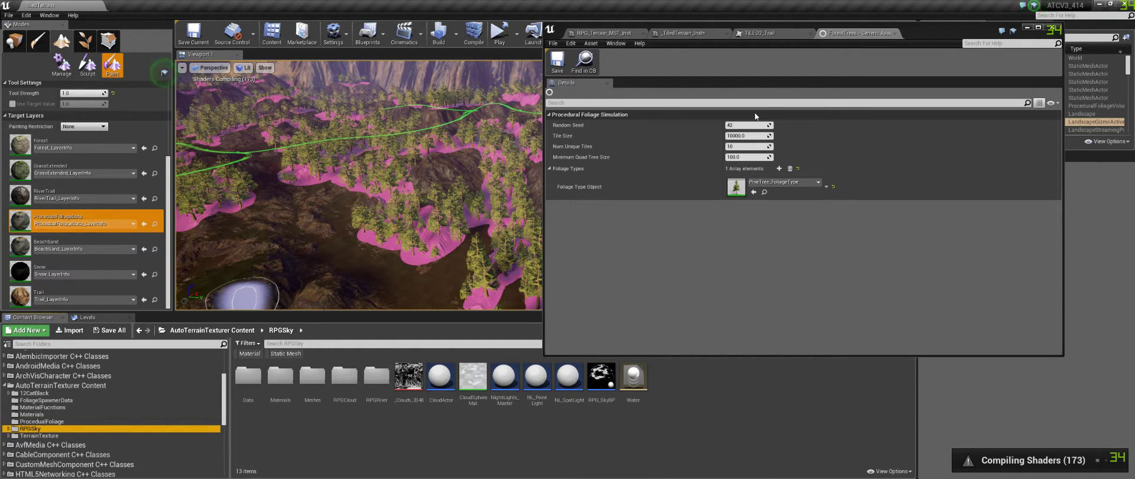
Return to the _TiledTerrain_Inst material instance and turn off its Show Procedual Foliage Debug parameter
left_click(689, 34)
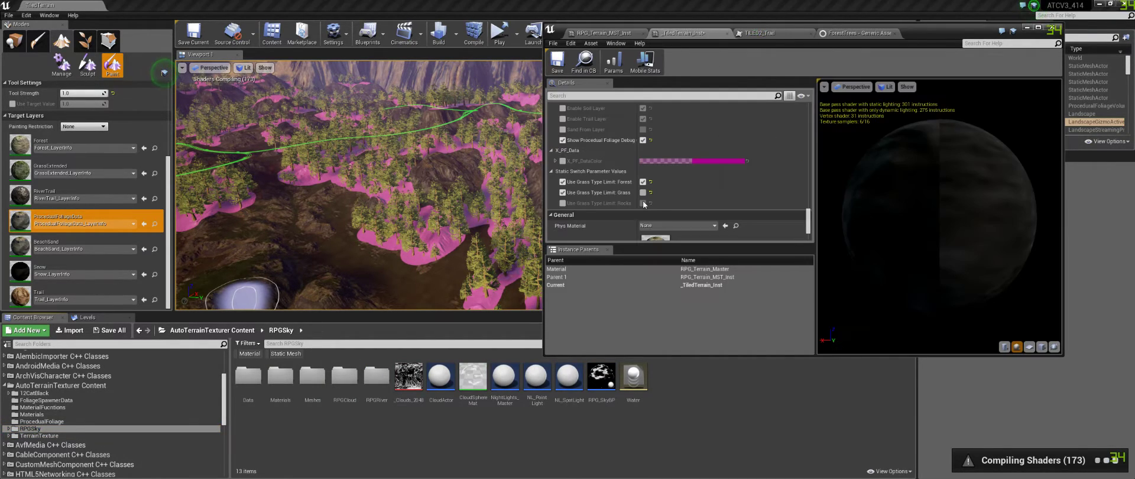
scroll(700, 181, "down", 2)
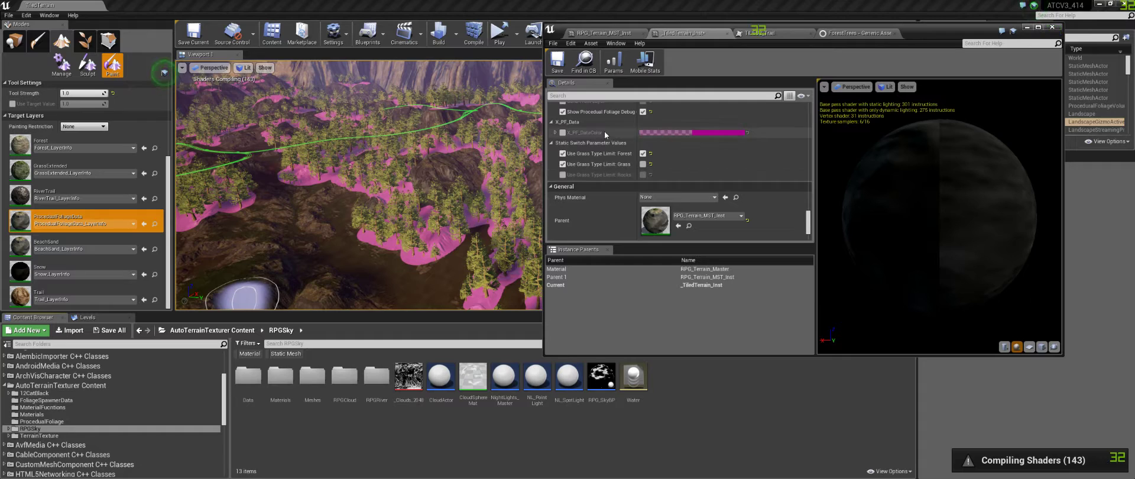
scroll(633, 131, "up", 1)
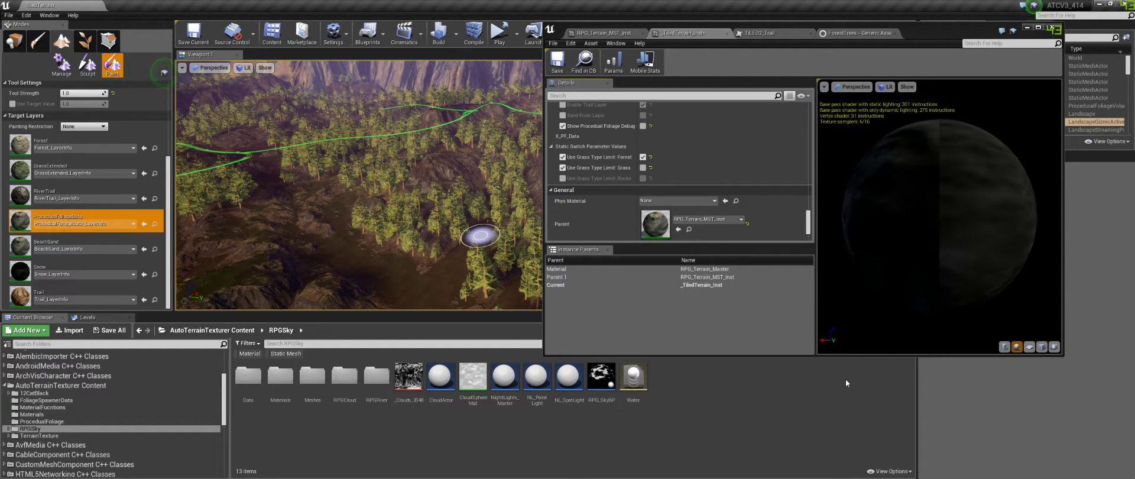
Show the textures in TerrainTexture's TerrainTextures subfolder and clear the material instance editor off the main window
left_click(39, 436)
double_click(249, 381)
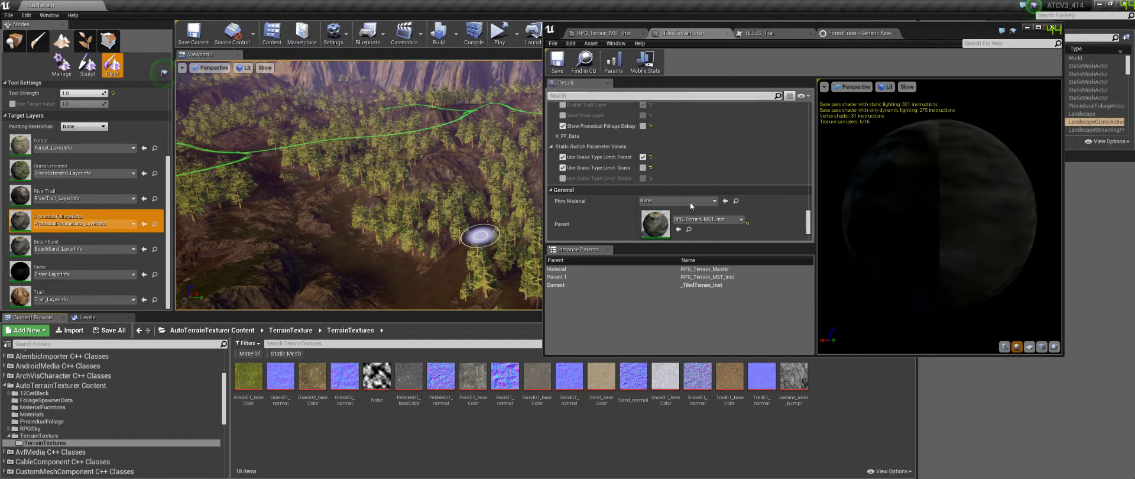
left_click(1027, 27)
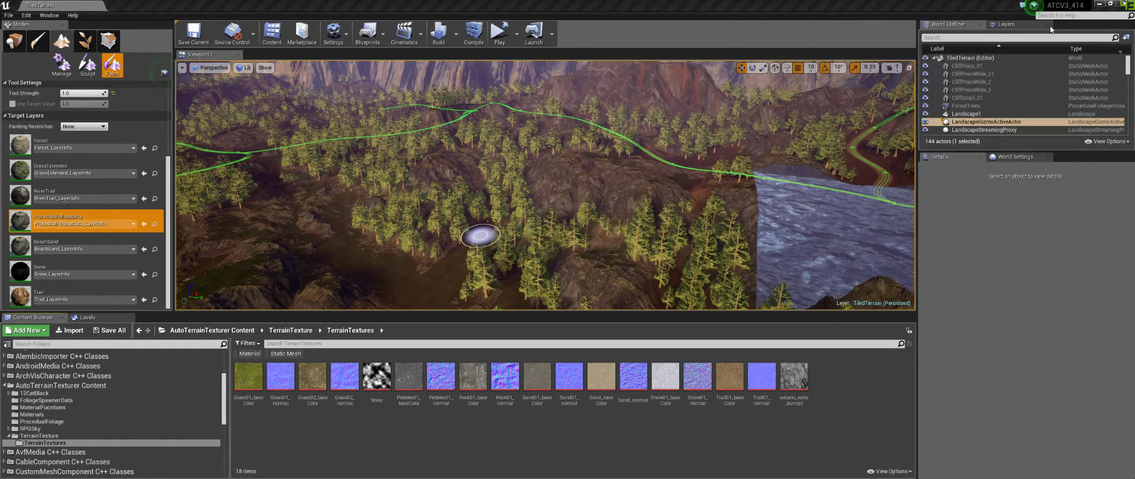
Inspect the terrain from the river and spline trails through the pine forest to the lake and its shoreline
mouse_move(570, 215)
right_mouse_down()
mouse_move(697, 215)
mouse_move(644, 260)
mouse_move(673, 208)
right_mouse_up()
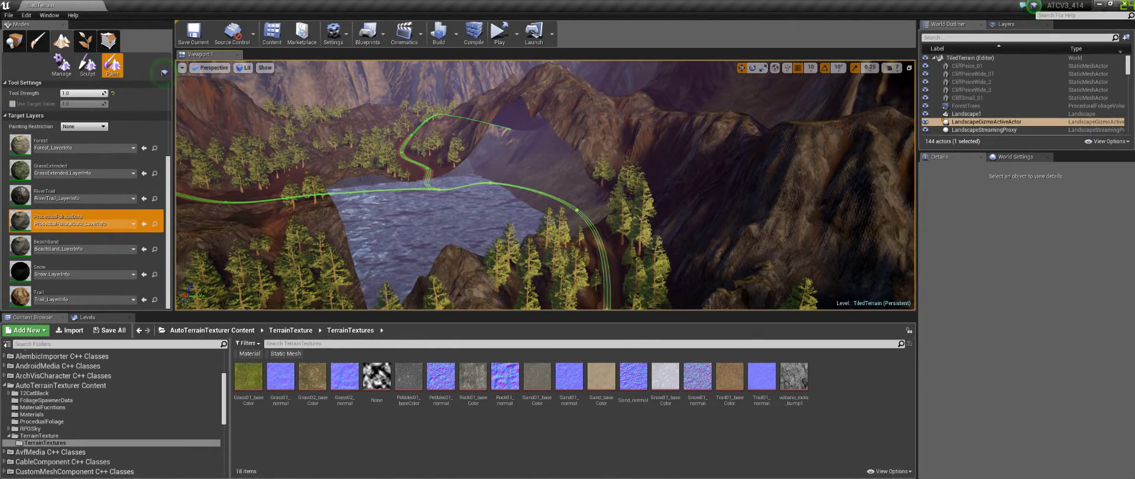
right_click_drag(550, 166, 645, 186)
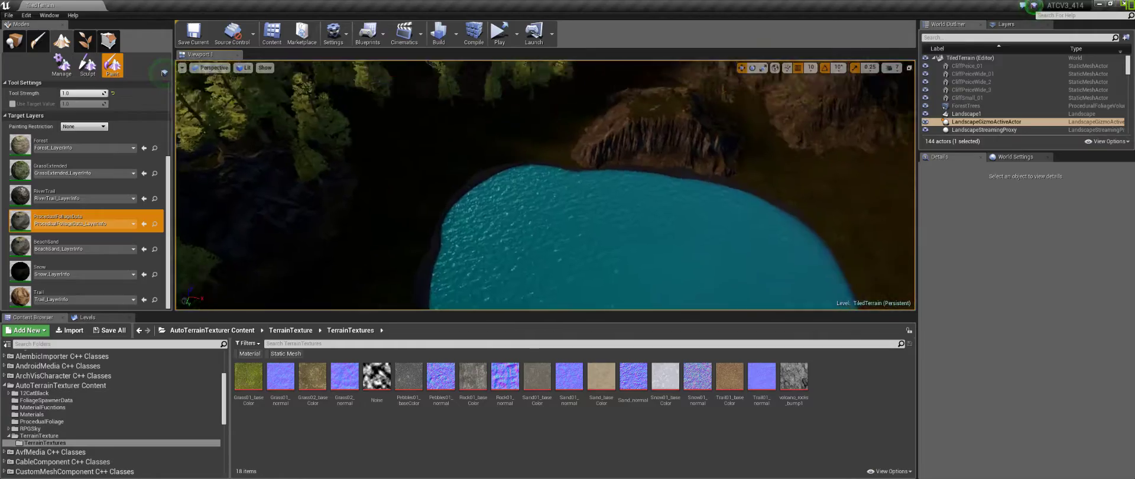
right_click_drag(553, 186, 526, 198)
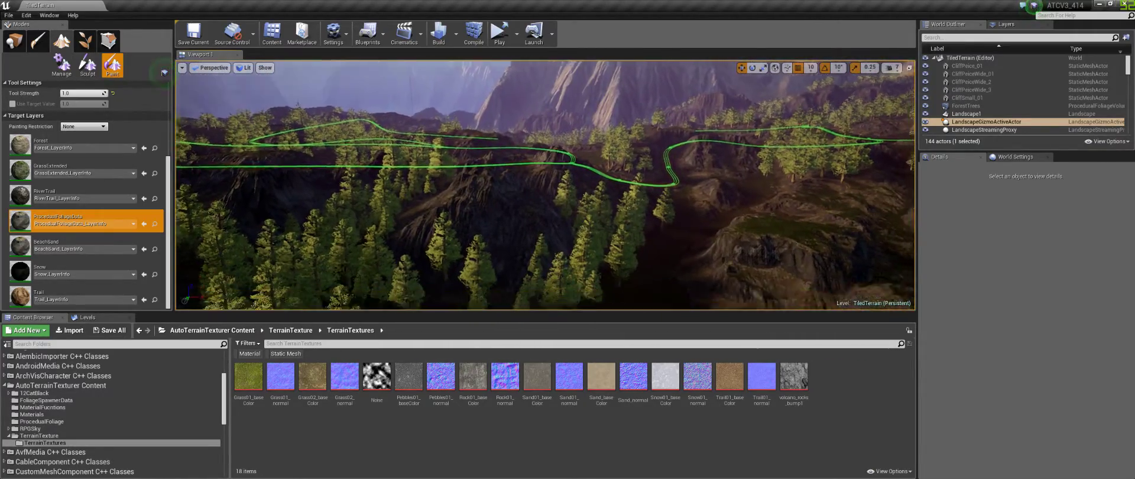
right_click_drag(528, 205, 553, 198)
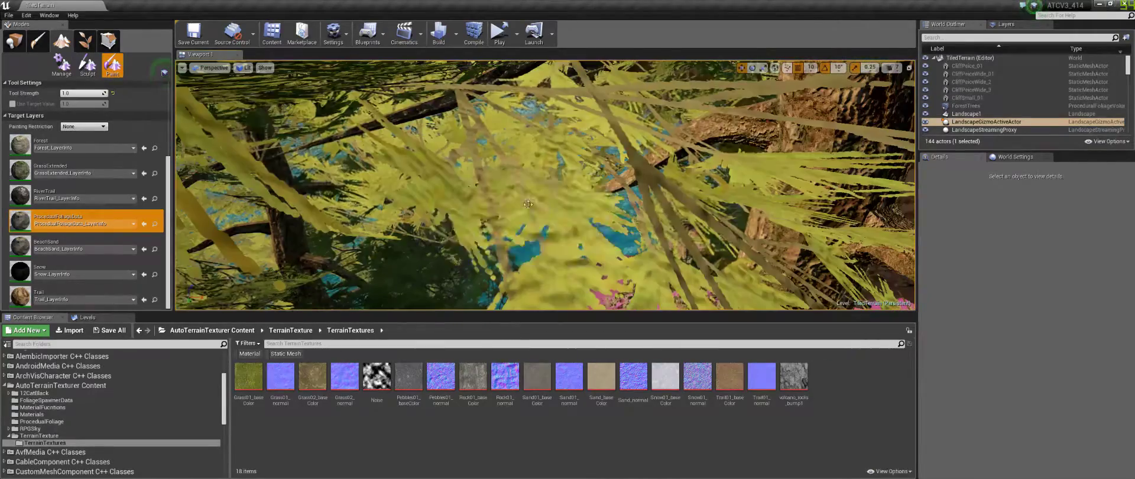
mouse_move(486, 106)
right_mouse_down()
mouse_move(544, 112)
mouse_move(514, 139)
mouse_move(550, 172)
right_mouse_up()
right_click_drag(436, 95, 405, 47)
right_click_drag(478, 137, 611, 133)
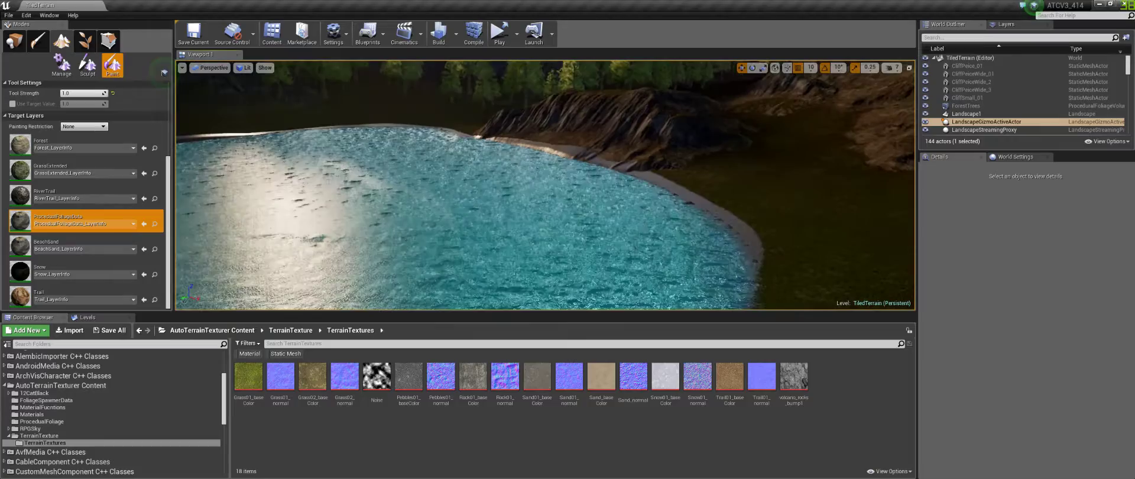
right_click_drag(550, 186, 551, 214)
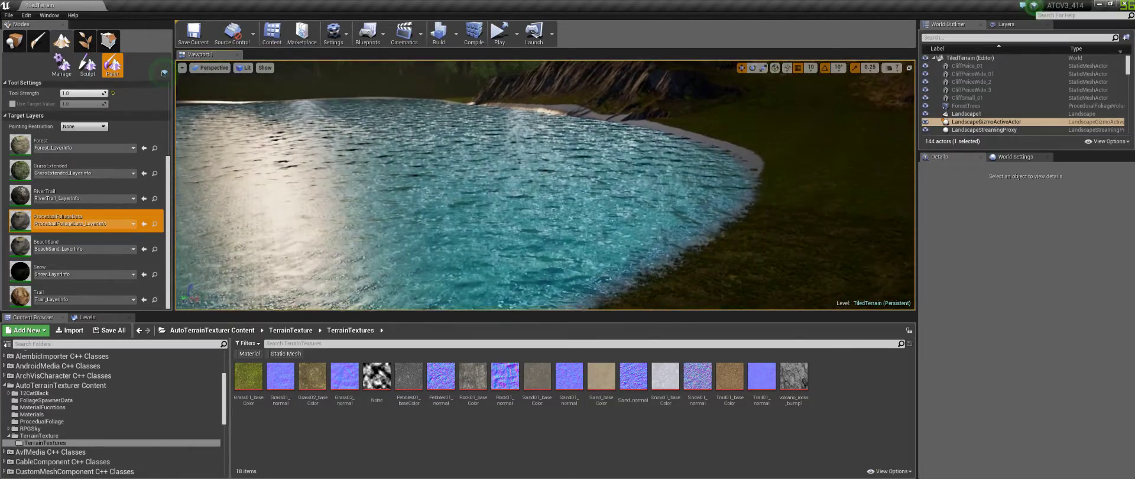
Look through the FoliageSpawnerData and MaterialFucntions folders and open the Materials folder inside RPGSky
left_click(44, 400)
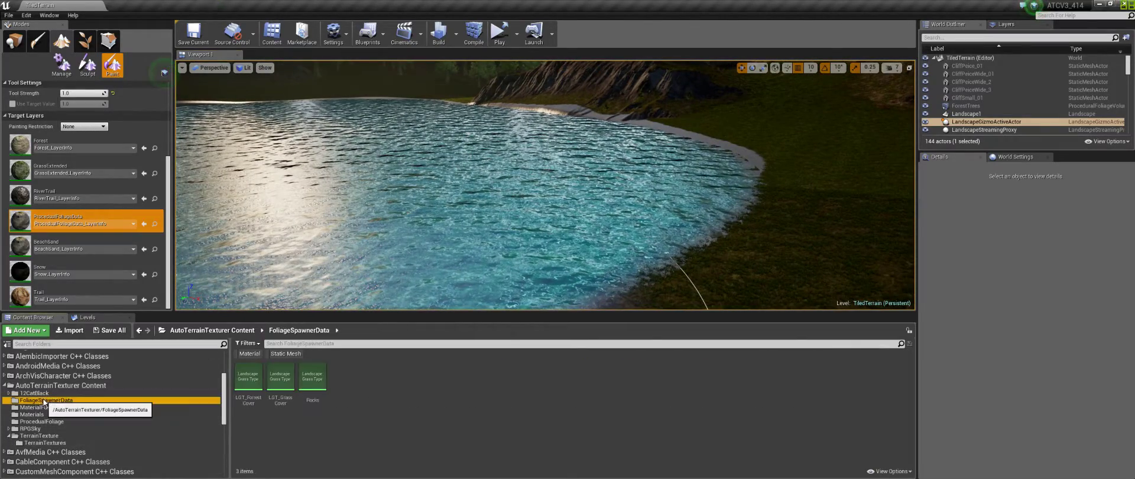
left_click(44, 408)
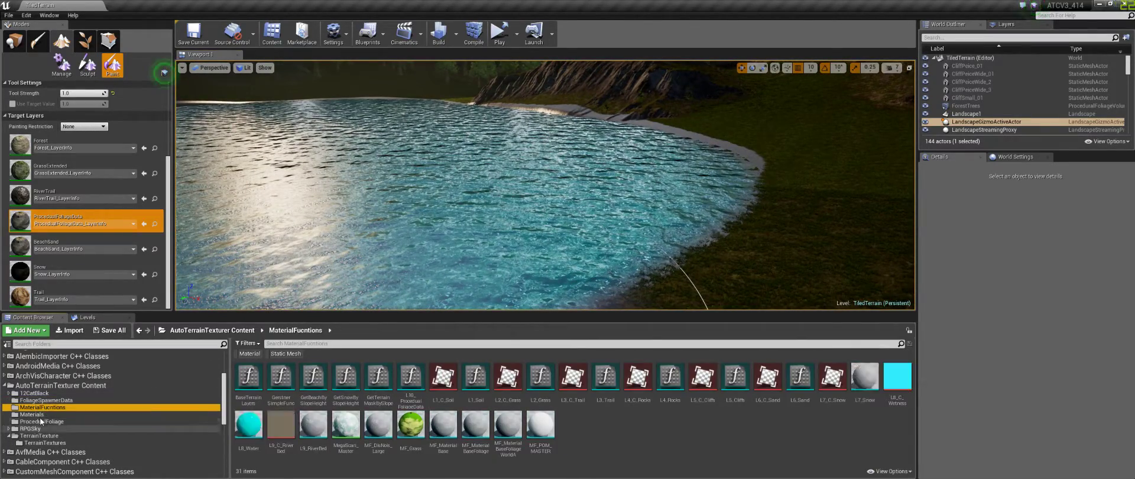
scroll(40, 432, "down", 1)
left_click(40, 430)
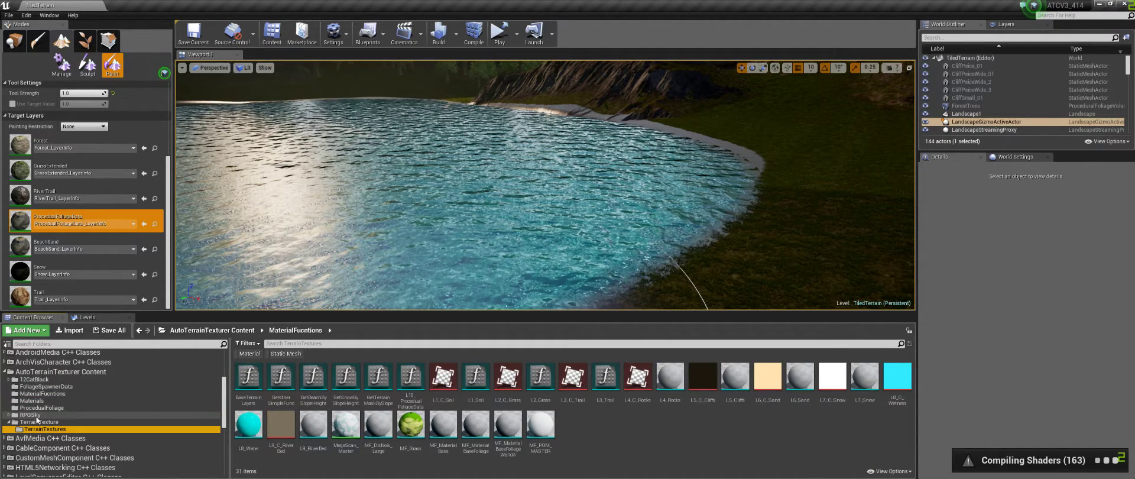
left_click(36, 415)
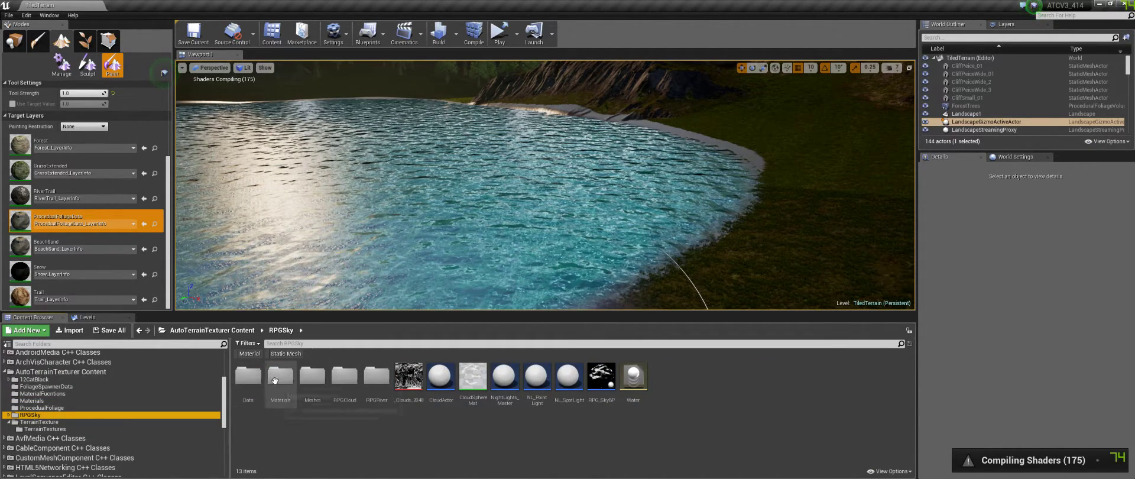
double_click(249, 377)
left_click(46, 429)
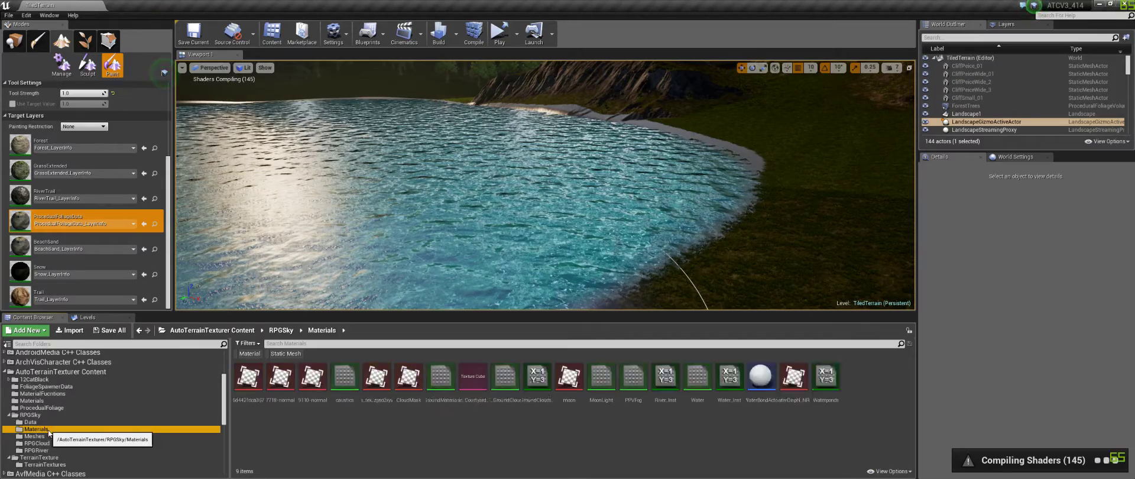
Rename the WaterBondActor blueprint in RPGSky's Materials folder to WaterPondActor
left_click(762, 377)
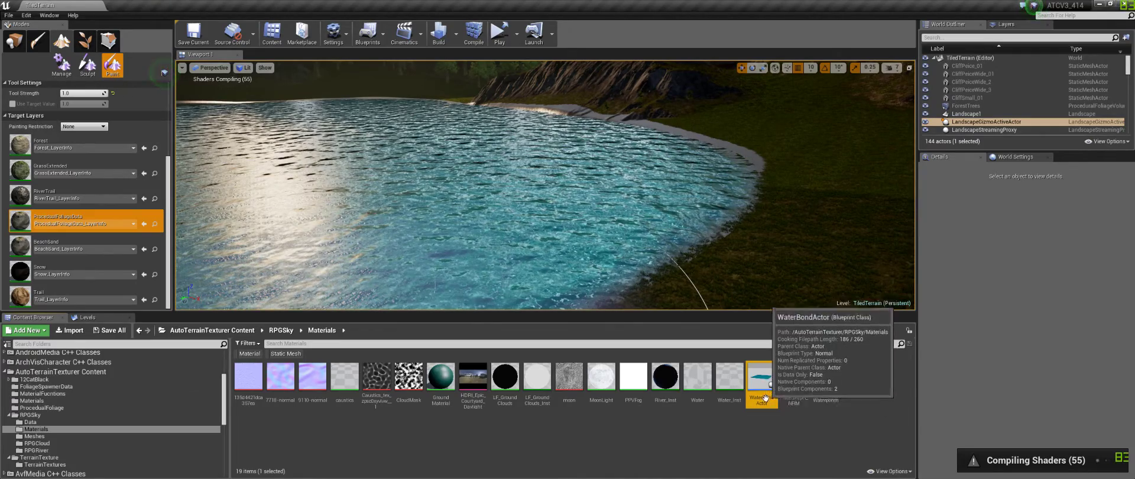
left_click(768, 400)
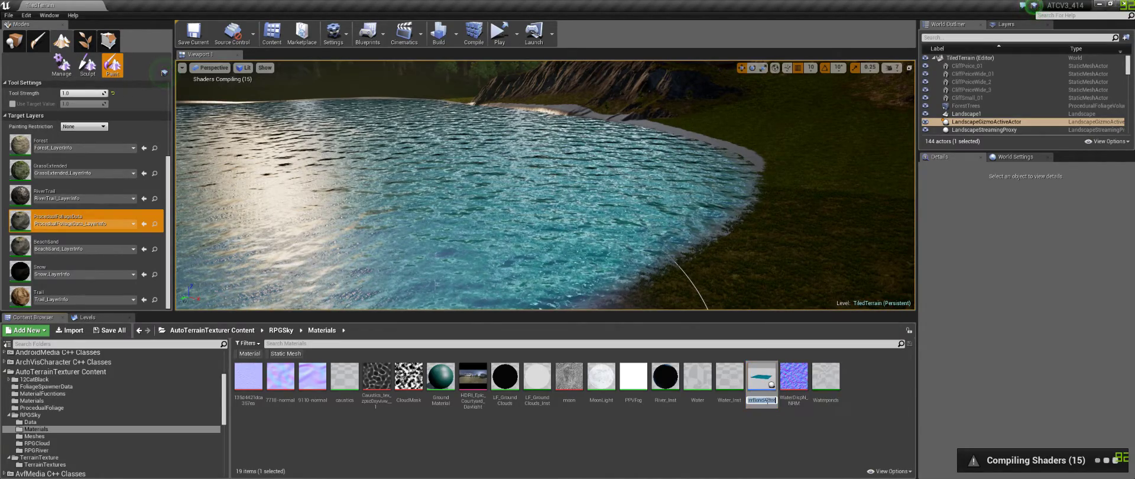
left_click(767, 400)
key("Left")
key("Left")
key("Left")
key("Left")
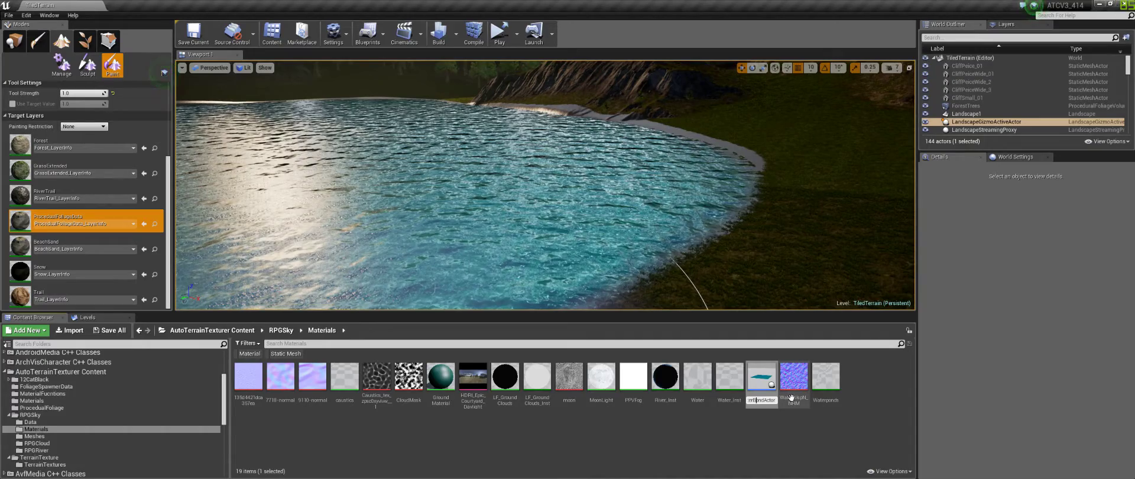
key("BackSpace")
type("Po")
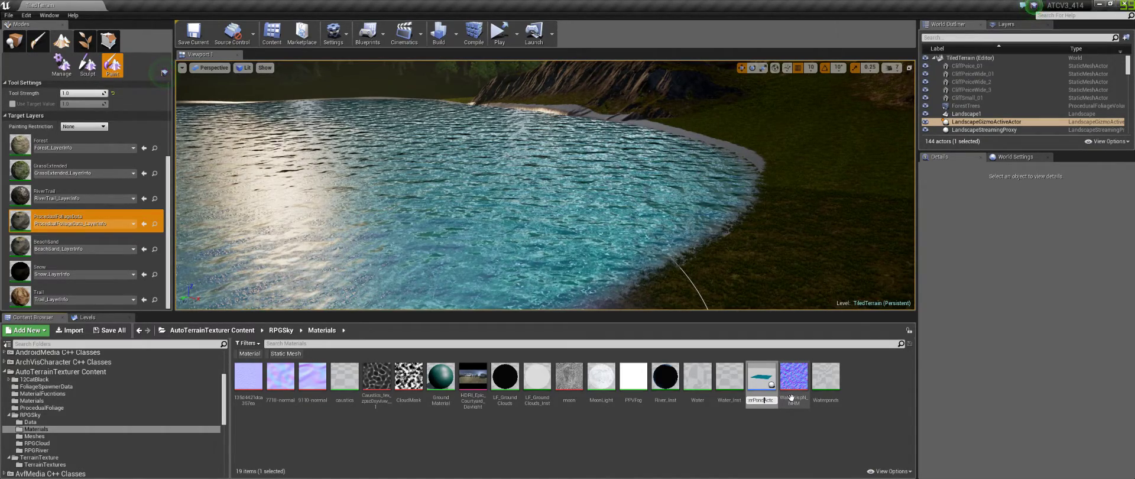
key("Return")
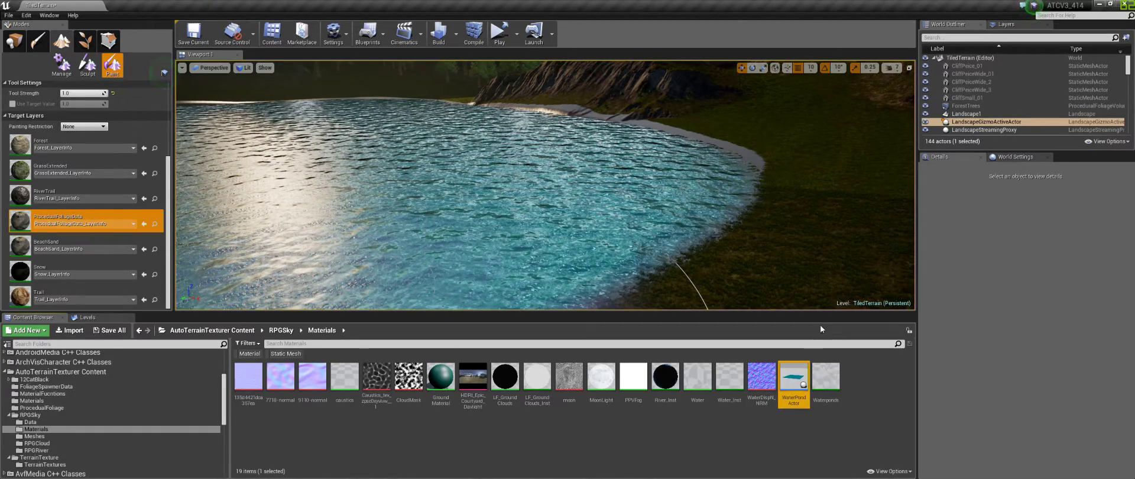
Place a WaterPondActor test copy at the lake's shoreline and delete it from the level again
mouse_move(796, 376)
left_mouse_down()
mouse_move(807, 195)
mouse_move(839, 231)
mouse_move(965, 228)
mouse_move(798, 215)
left_mouse_up()
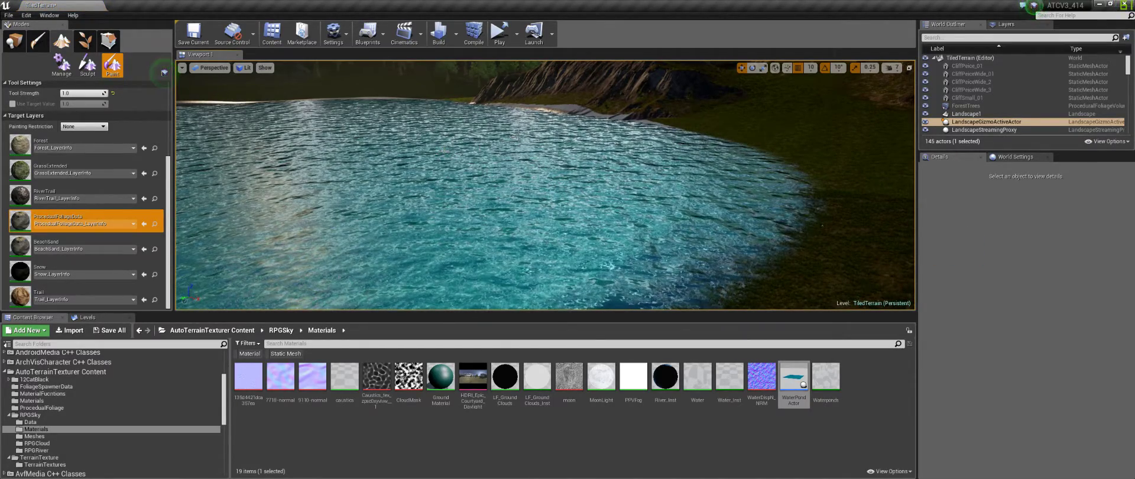
mouse_move(700, 156)
right_mouse_down()
mouse_move(562, 130)
mouse_move(621, 142)
right_mouse_up()
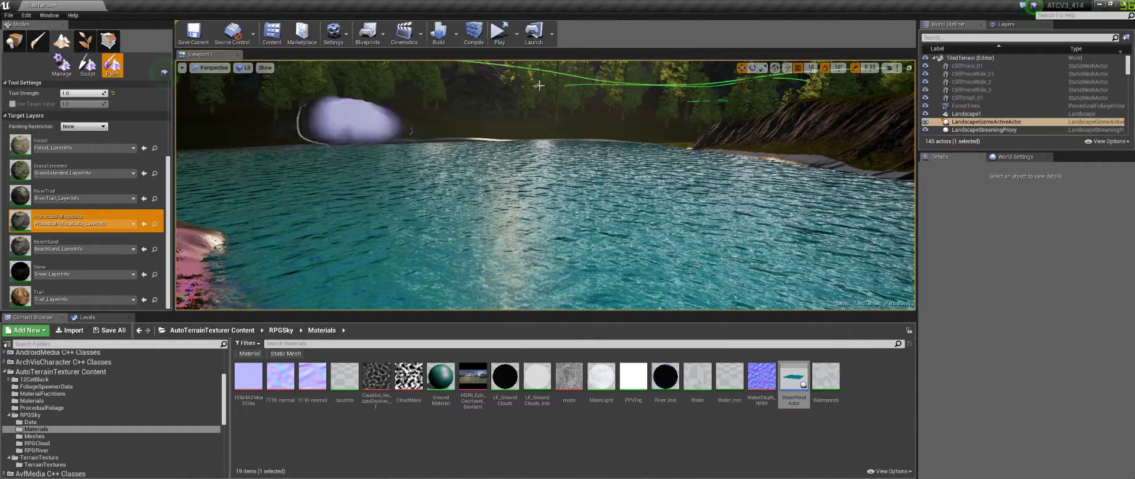
left_click(15, 42)
right_click_drag(414, 154, 508, 183)
left_click(576, 223)
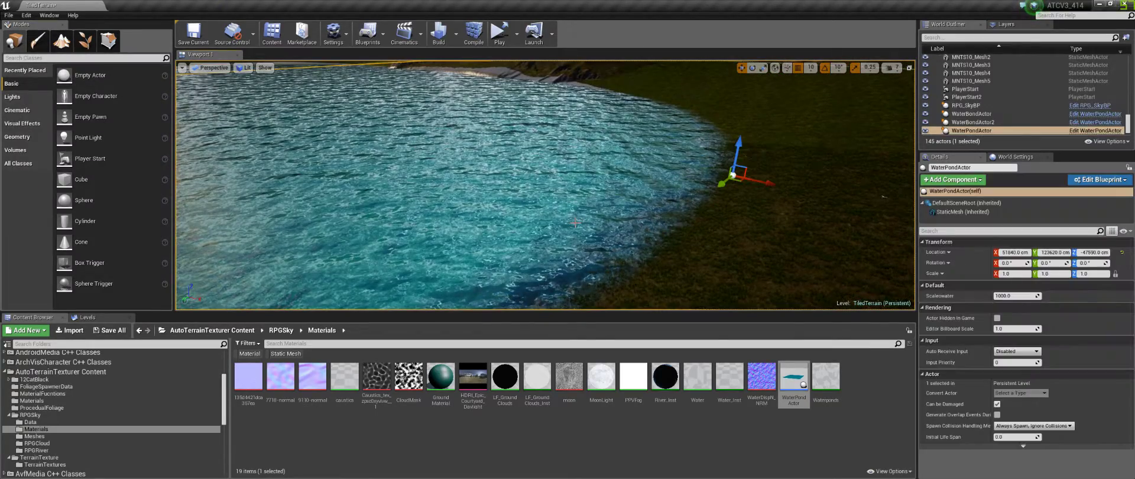
key("Delete")
Inspect the spline dirt trail's gravel tracks and edges up close and where it runs between the grassy hills
right_click_drag(523, 161, 450, 97)
right_click_drag(562, 192, 479, 266)
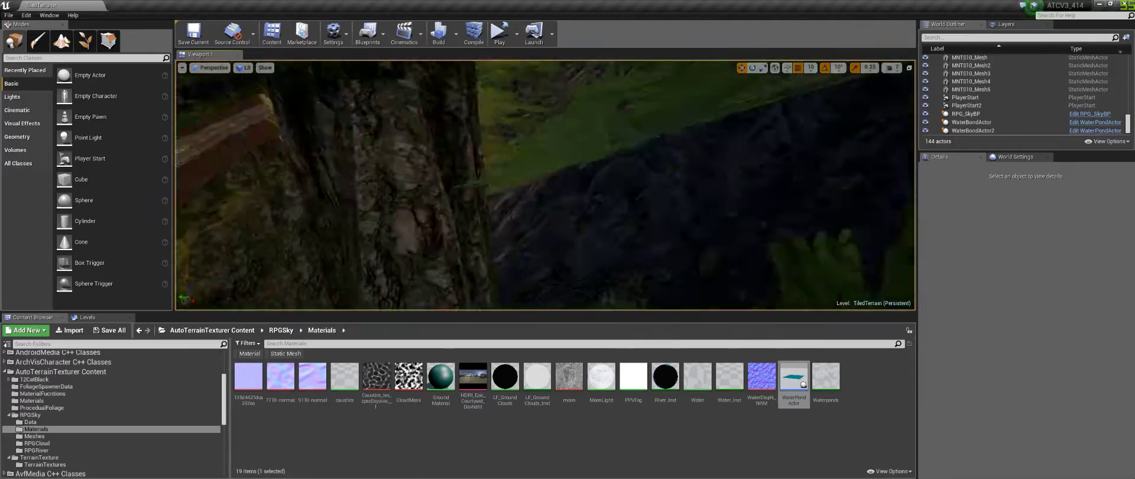
right_click_drag(479, 219, 349, 260)
right_click_drag(691, 160, 672, 184)
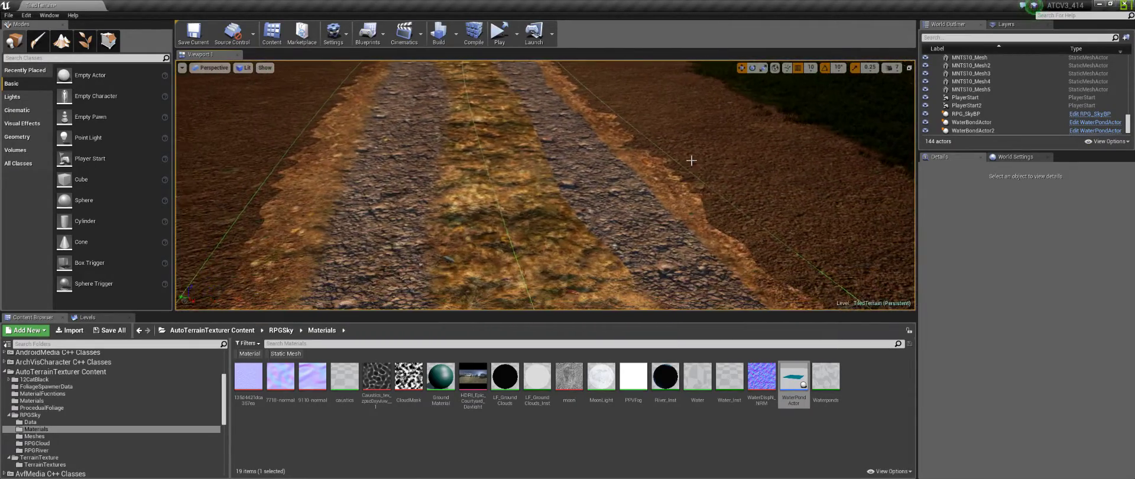
right_click_drag(545, 185, 520, 191)
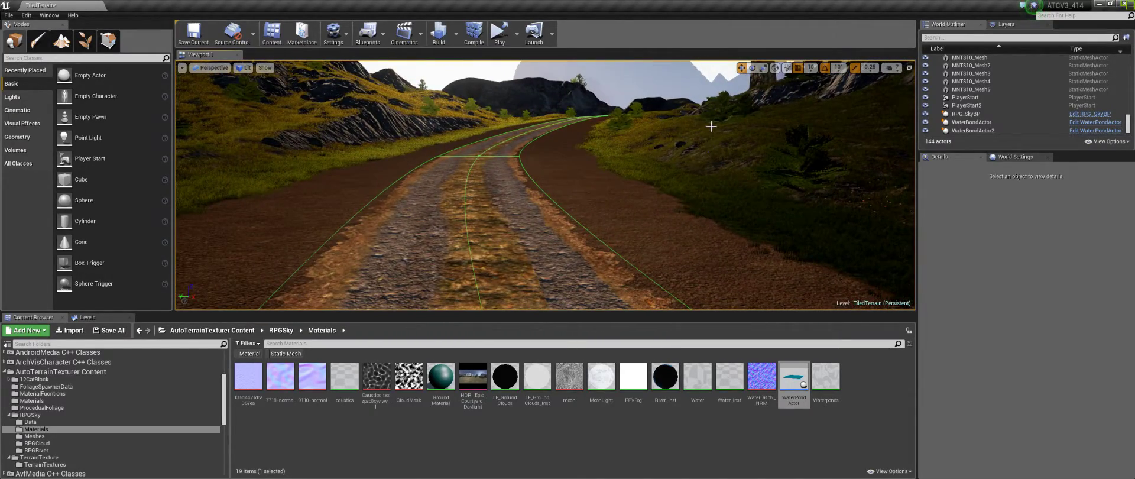
right_click_drag(712, 126, 189, 142)
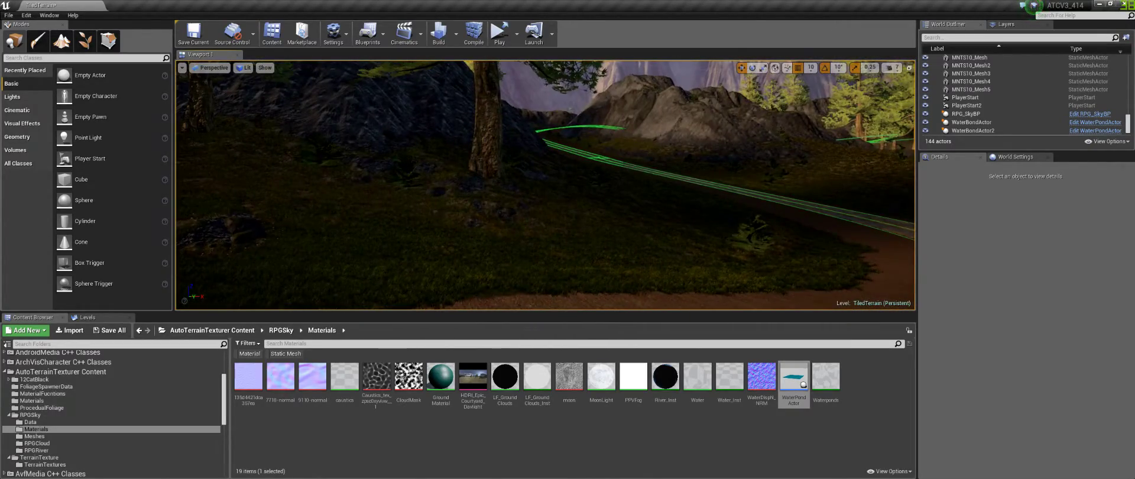
Examine the rocky hilltops, pine forest and winding trail across the wider terrain
right_click_drag(628, 146, 655, 149)
key("s")
key("d")
key("a")
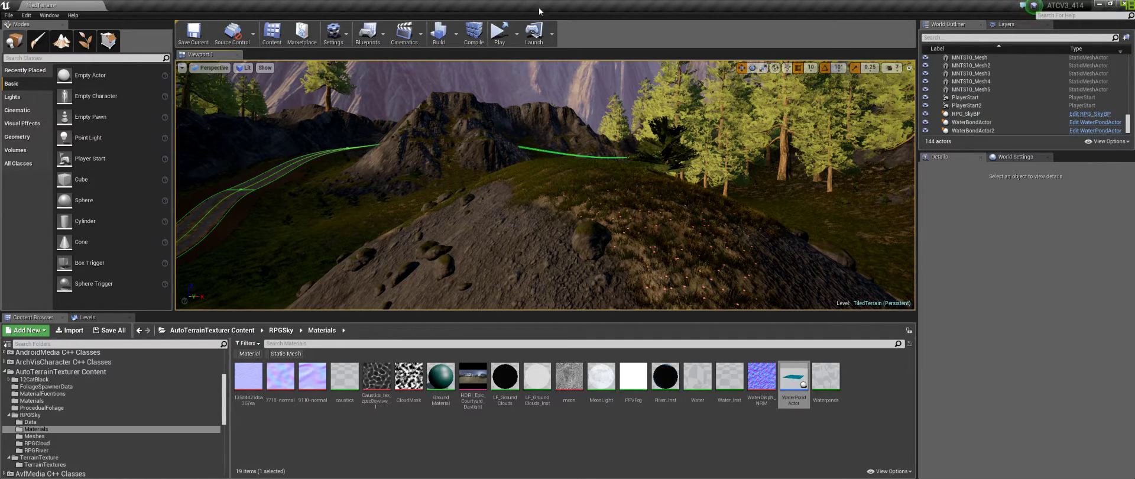
right_click_drag(594, 117, 481, 149)
right_click_drag(580, 146, 449, 152)
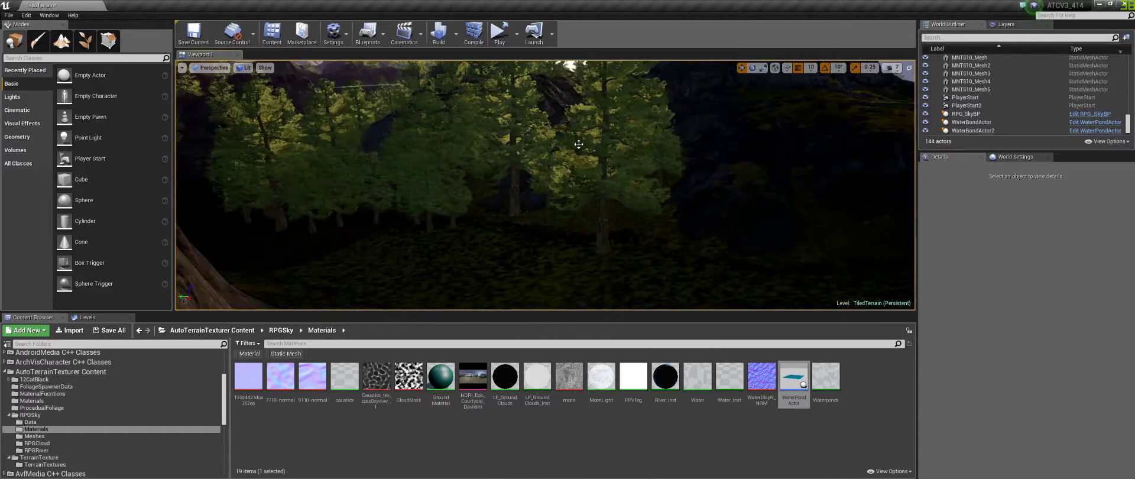
right_click_drag(613, 156, 733, 141)
right_click_drag(562, 183, 494, 139)
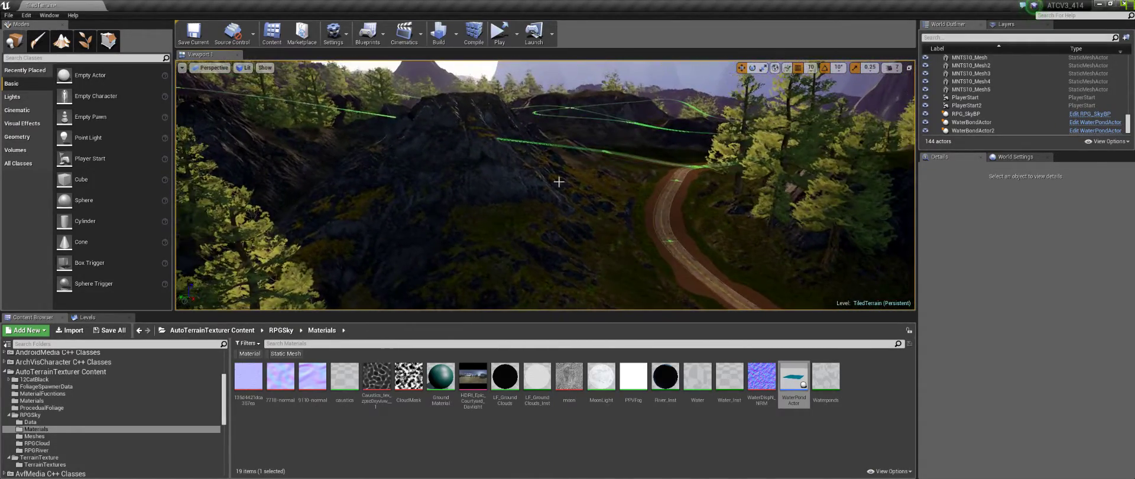